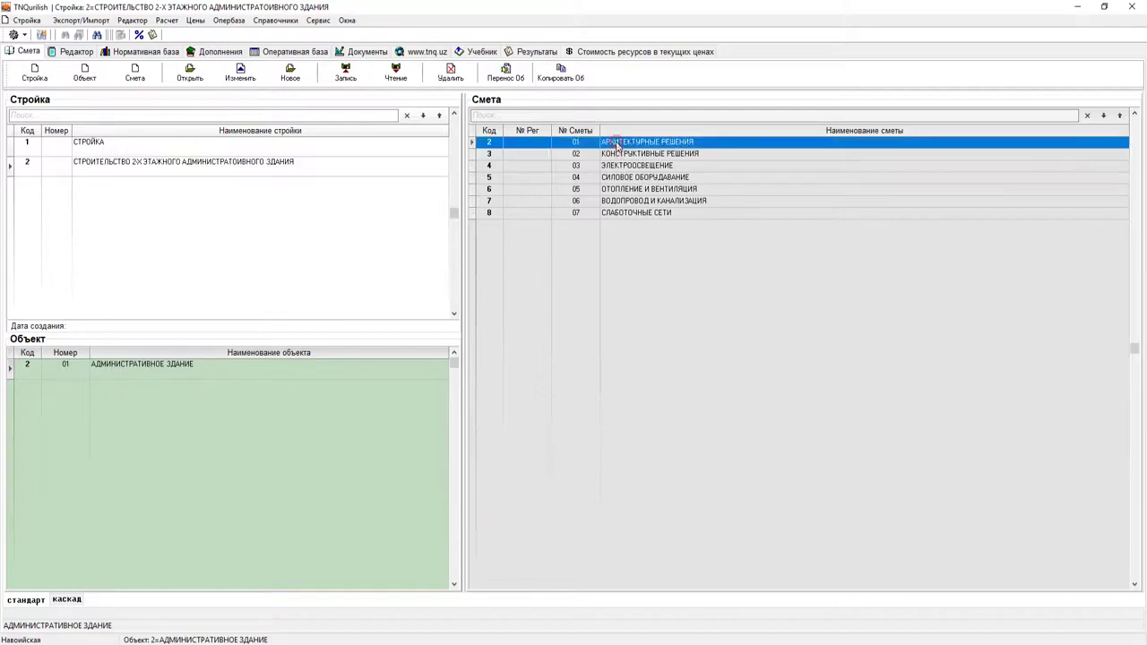
# Review the ШНК work norms in the normative base and the source text of the АРХИТЕКТУРНЫЕ РЕШЕНИЯ estimate
pyautogui.click(525, 358)
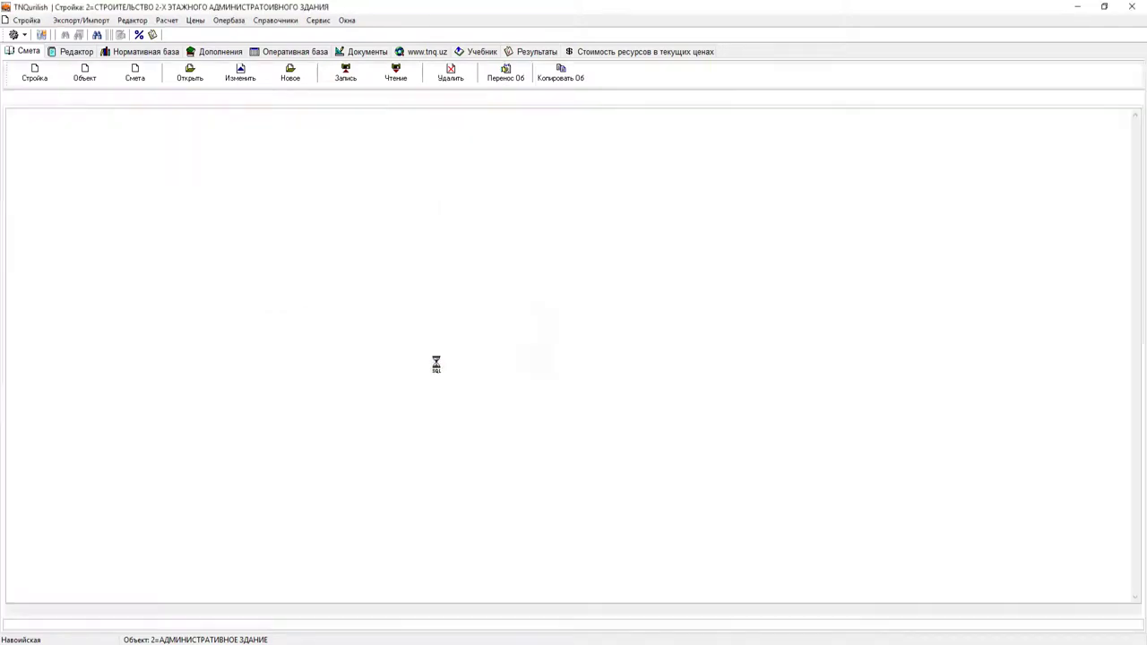
pyautogui.click(146, 54)
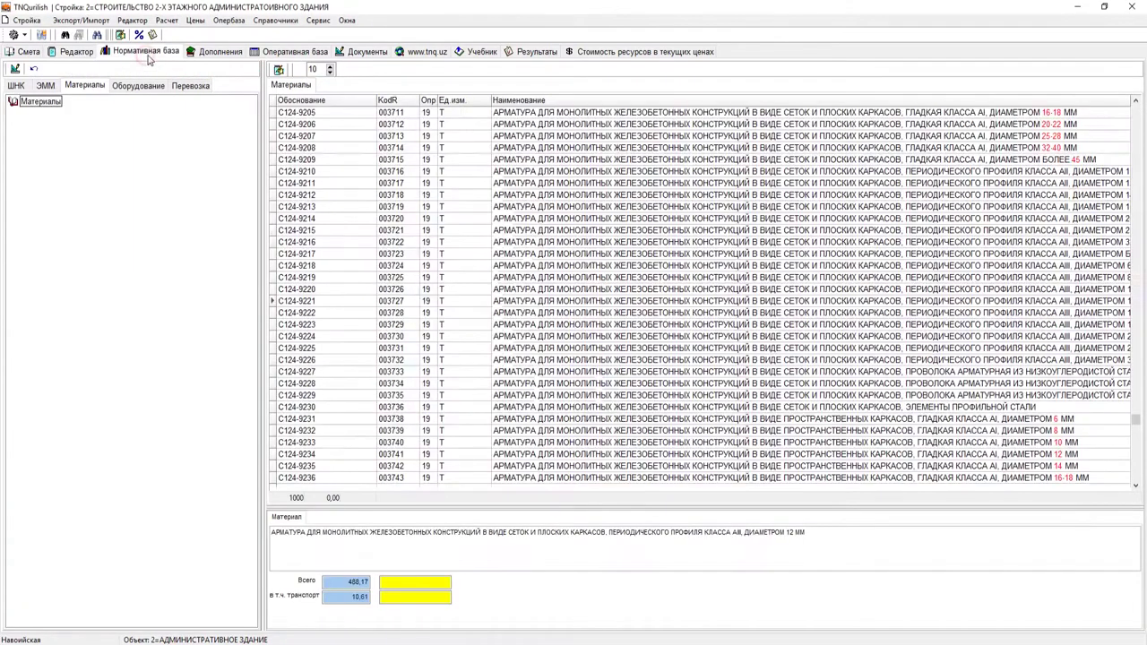
pyautogui.click(30, 86)
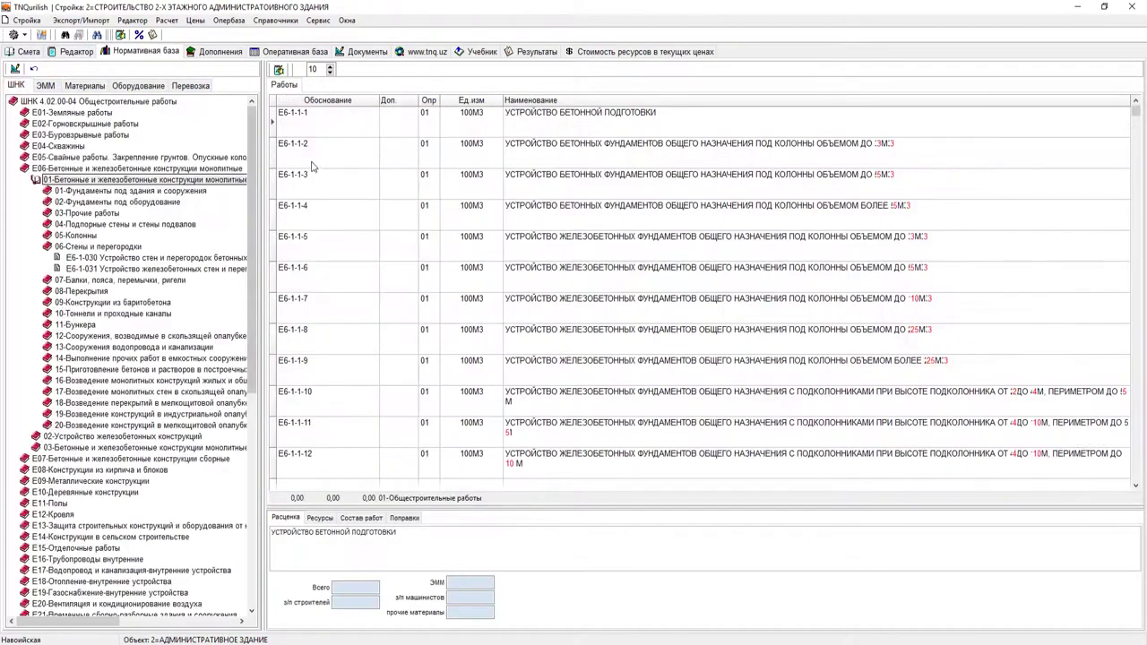
pyautogui.click(72, 52)
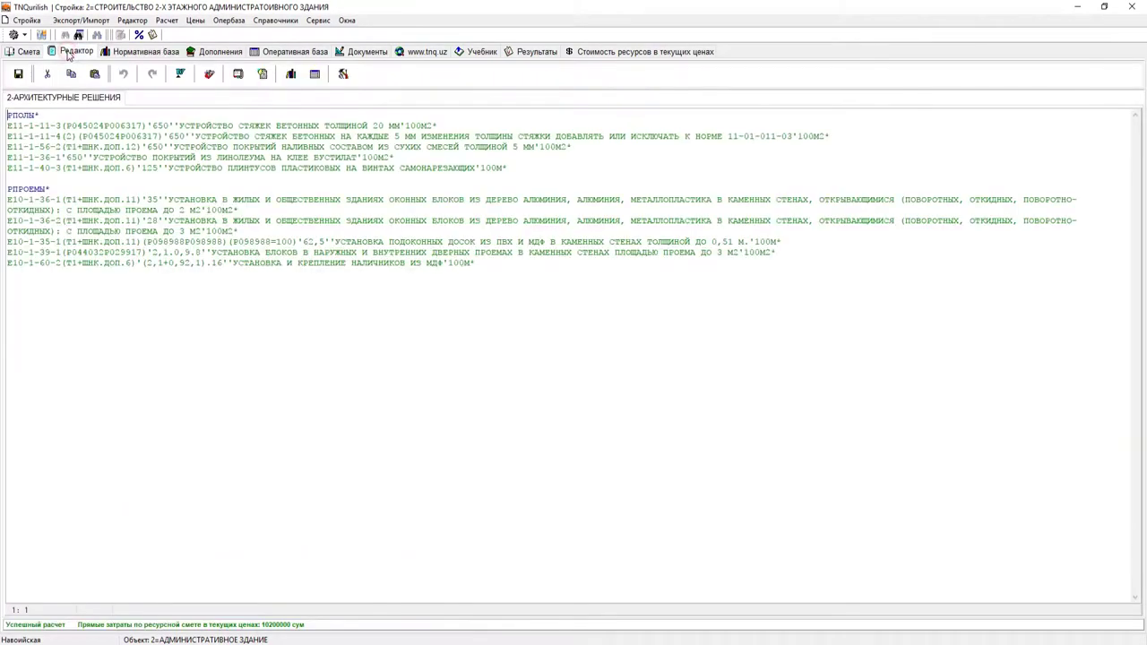
pyautogui.click(90, 306)
# Open the КОНСТРУКТИВНЫЕ РЕШЕНИЯ, СИЛОВОЕ ОБОРУДАВАНИЕ and ОТОПЛЕНИЕ И ВЕНТИЛЯЦИЯ estimates one after another to examine their contents, ending at the estimate list
pyautogui.click(29, 53)
pyautogui.doubleClick(527, 155)
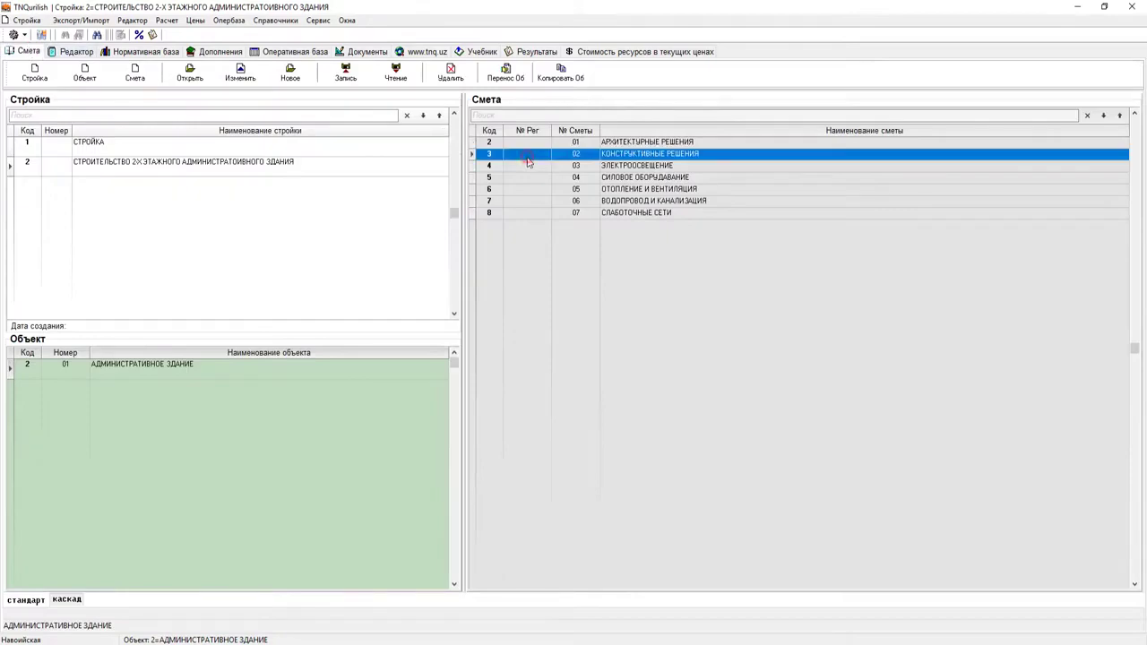
pyautogui.click(23, 52)
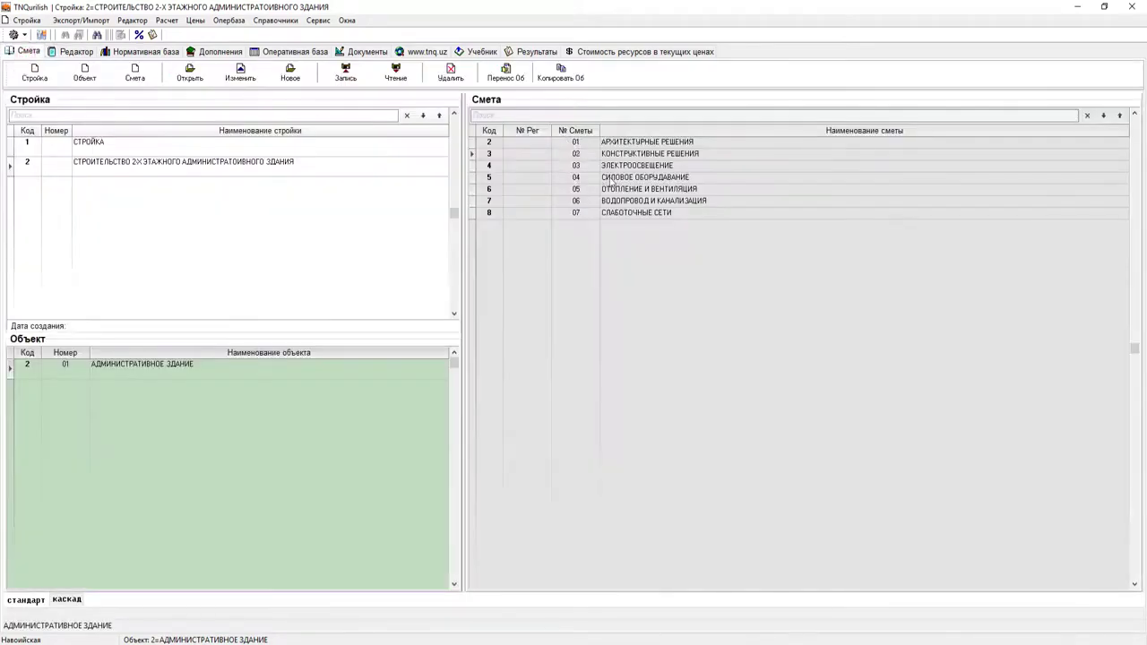
pyautogui.doubleClick(612, 177)
pyautogui.click(30, 54)
pyautogui.click(618, 196)
pyautogui.doubleClick(618, 196)
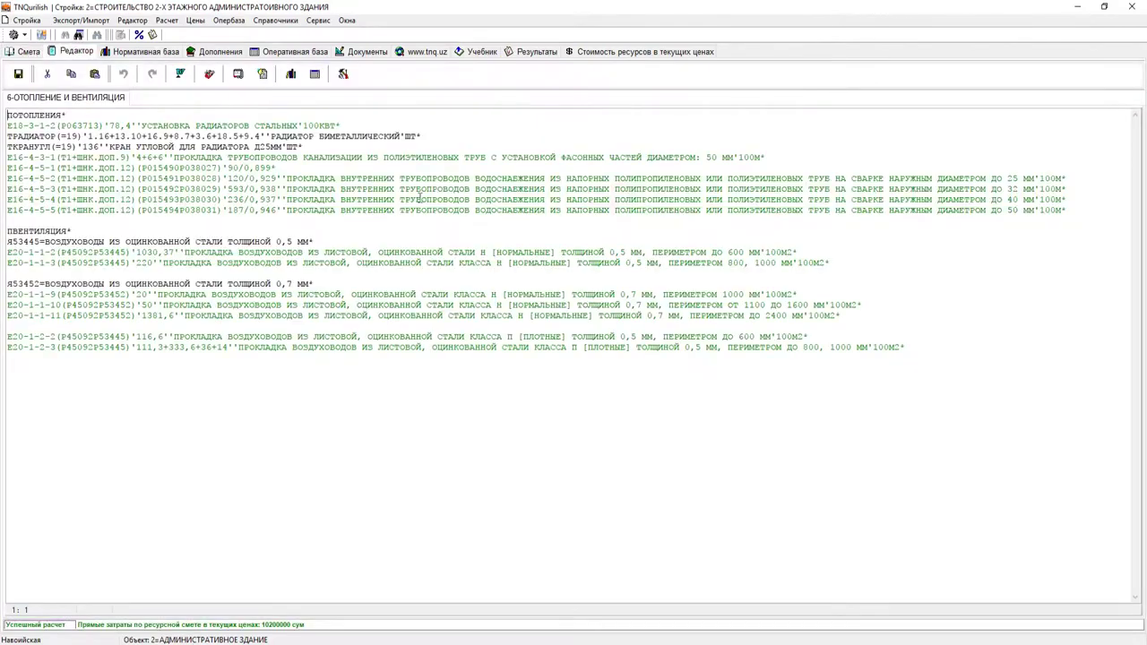
pyautogui.click(33, 54)
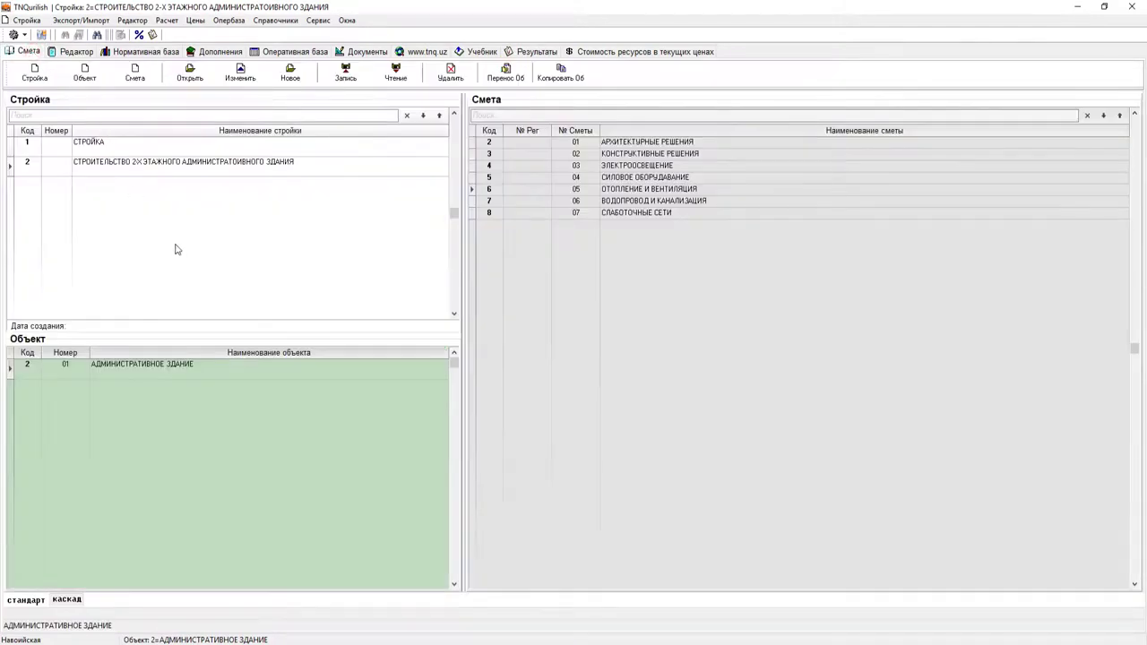
# Correct the name of construction project 2 to СТРОИТЕЛЬСТВО 2-Х ЭТАЖНОГО АДМИНИСТРАТИВНОГО ЗДАНИЯ and save it
pyautogui.click(133, 174)
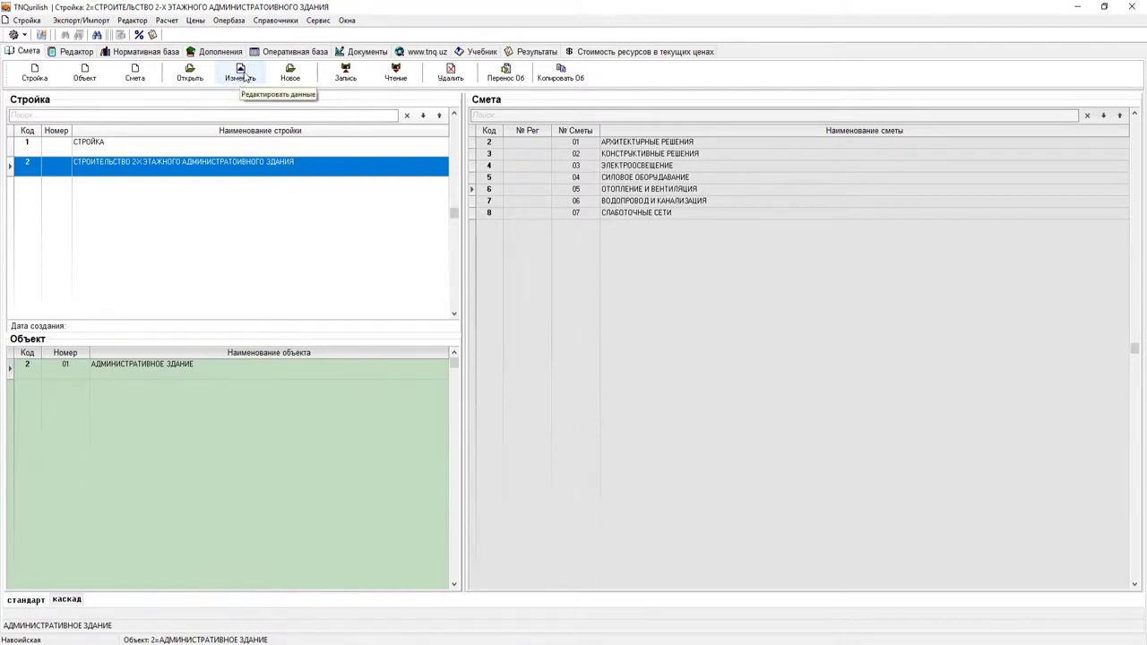
pyautogui.click(243, 76)
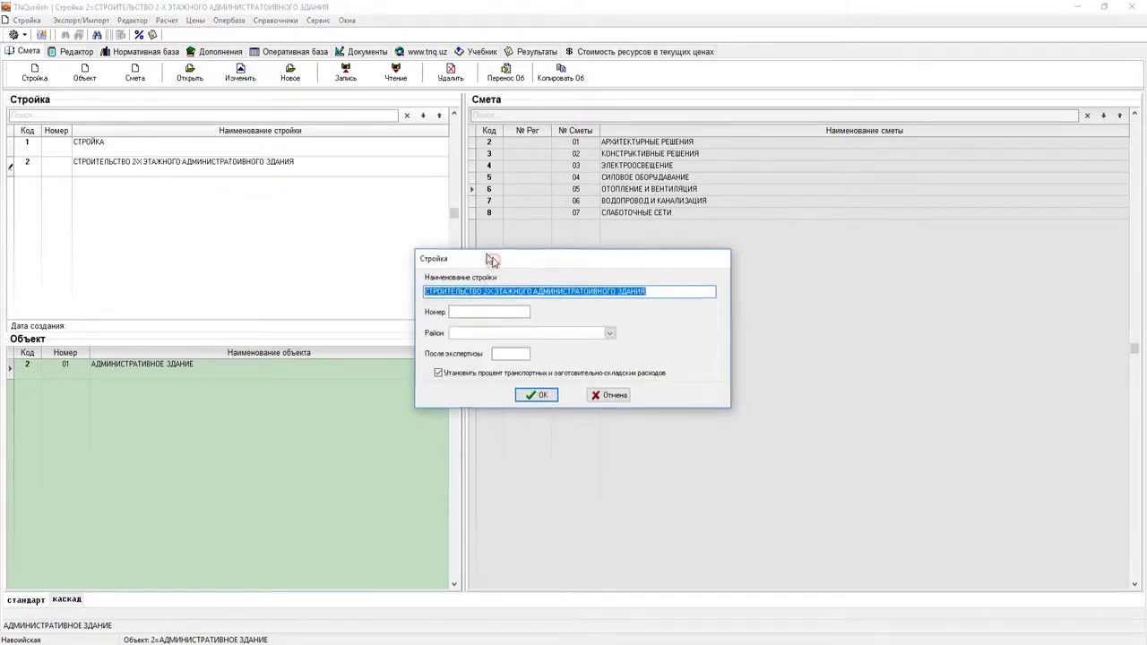
pyautogui.moveTo(494, 262); pyautogui.dragTo(480, 250)
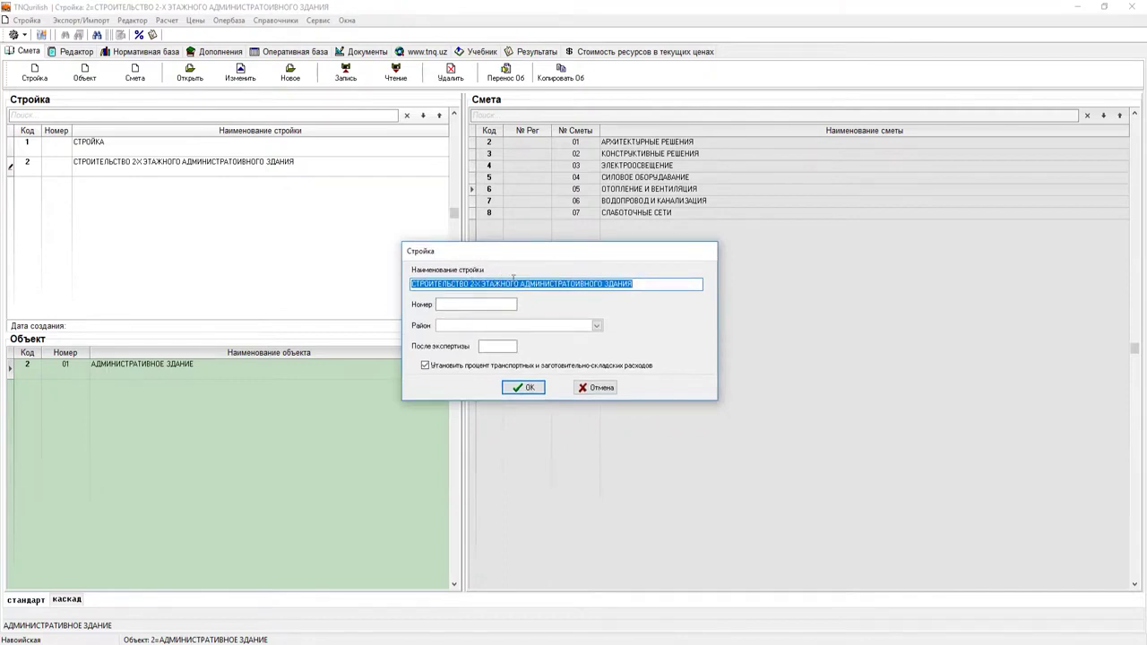
pyautogui.click(563, 283)
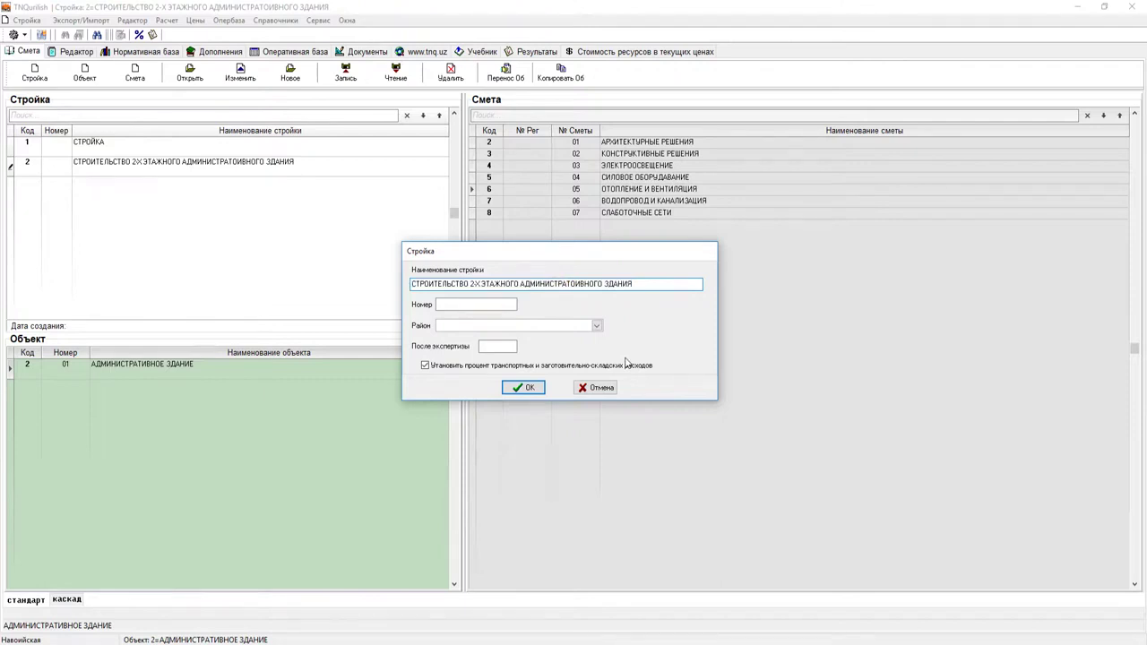
pyautogui.press('Delete')
pyautogui.click(529, 388)
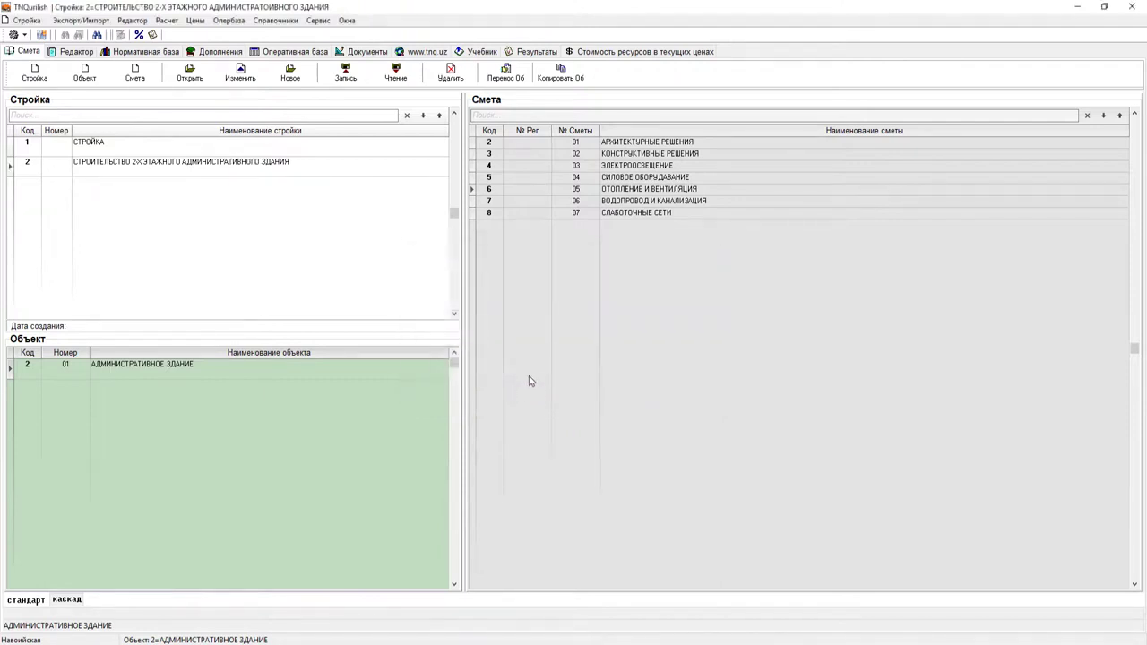
# Open the СЛАБОТОЧНЫЕ СЕТИ estimate and calculate it to produce its resource list in current prices
pyautogui.click(520, 216)
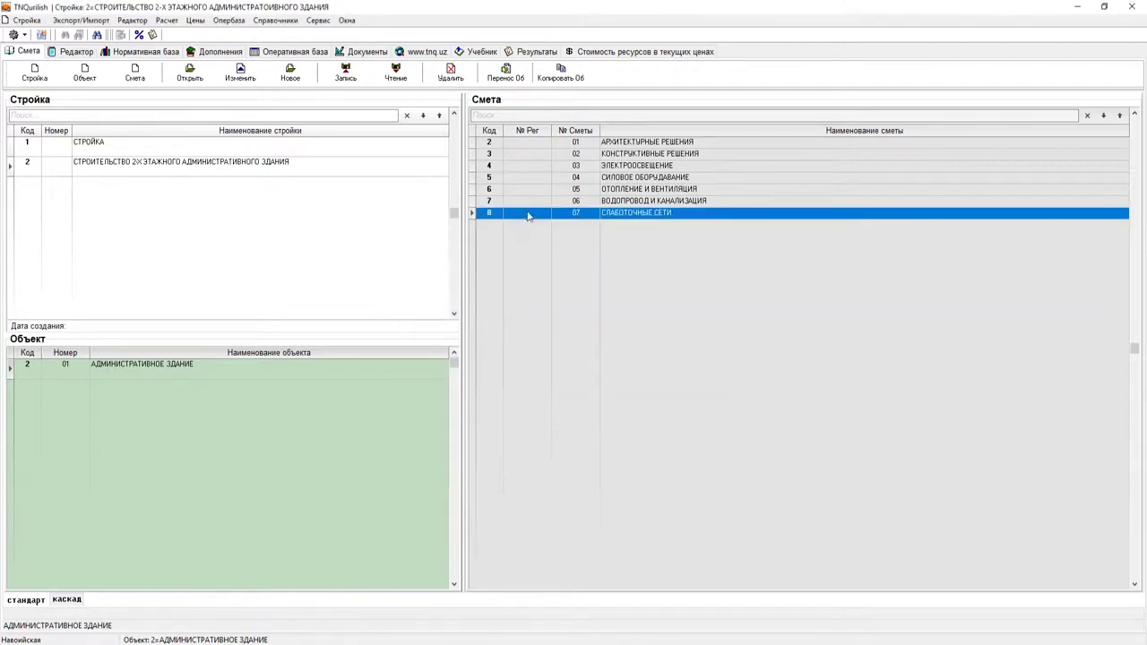
pyautogui.doubleClick(520, 216)
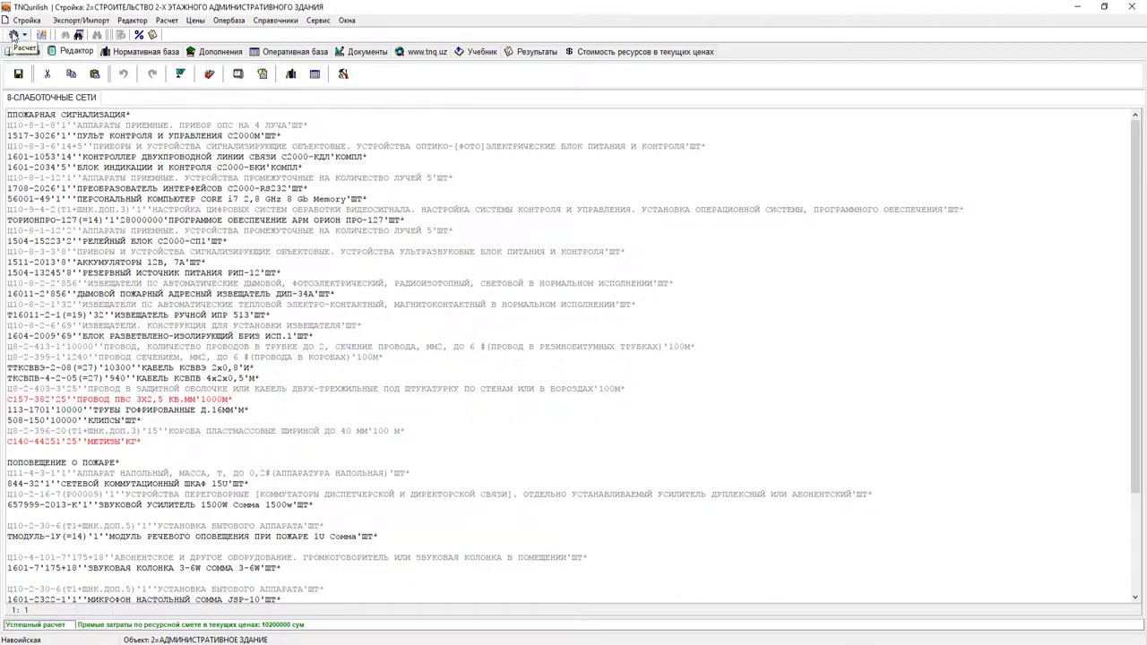
pyautogui.click(13, 35)
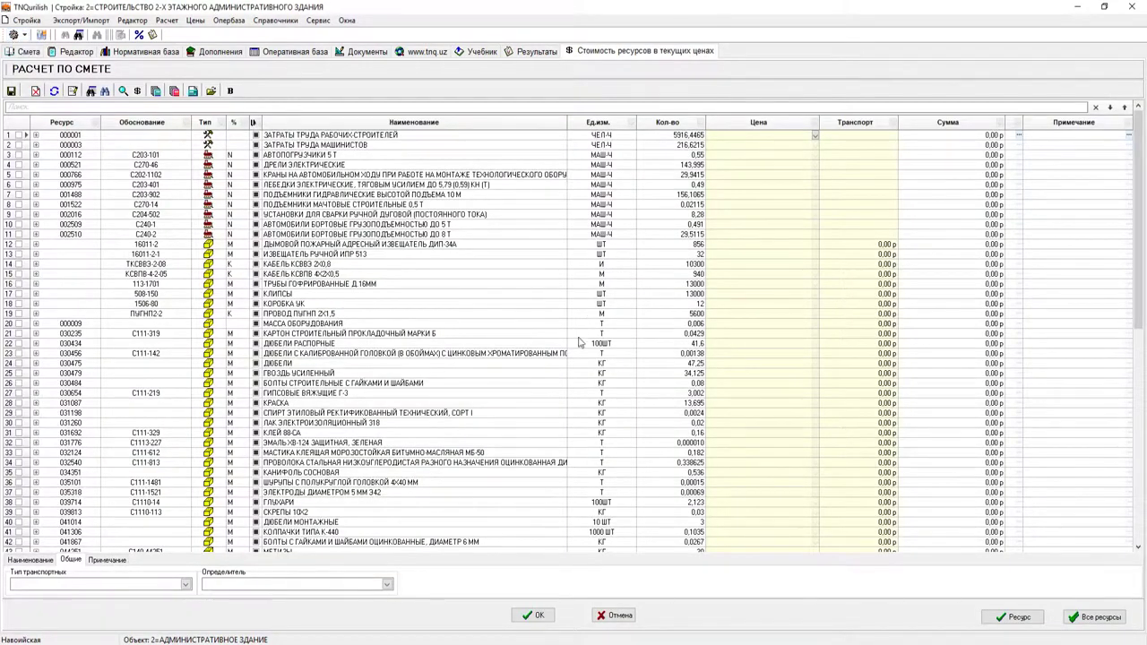
pyautogui.click(232, 92)
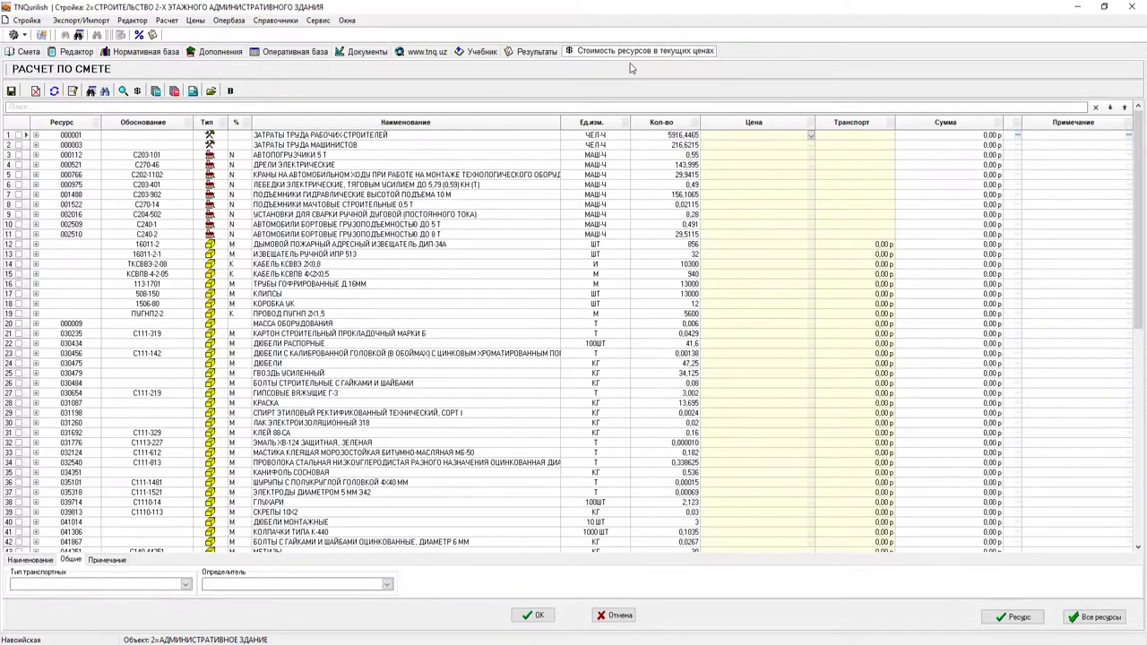
# Go through the price entries of the calculated resources, from builders' labour costs through machines down to the ГЛУХАРИ material row
pyautogui.click(732, 145)
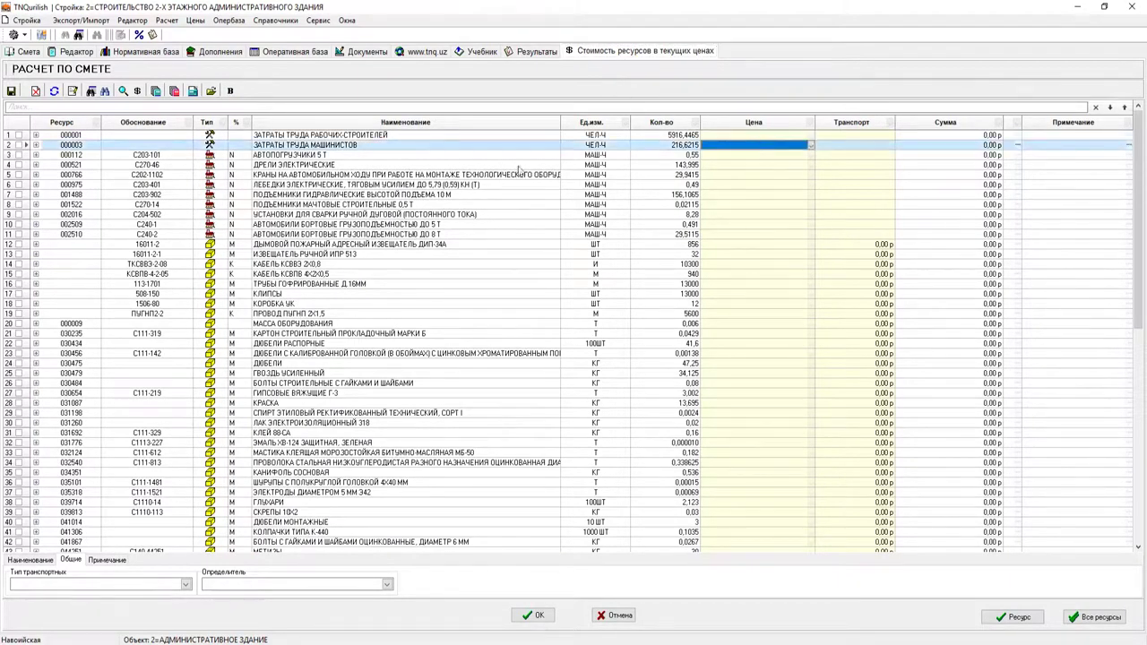
pyautogui.press('Up')
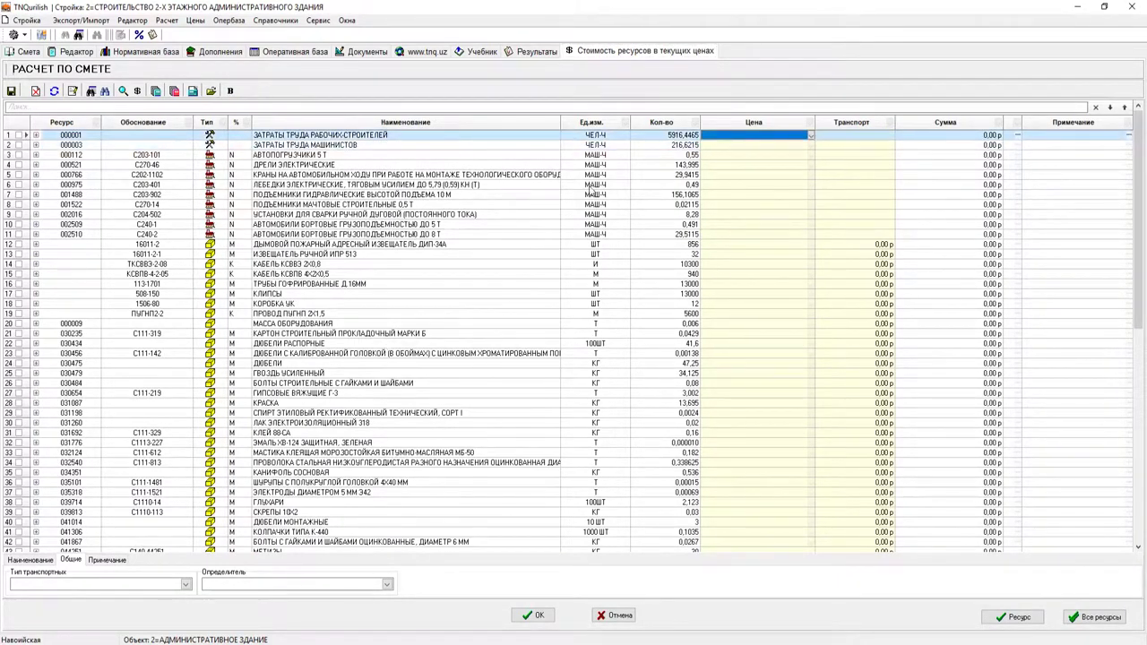
pyautogui.click(743, 144)
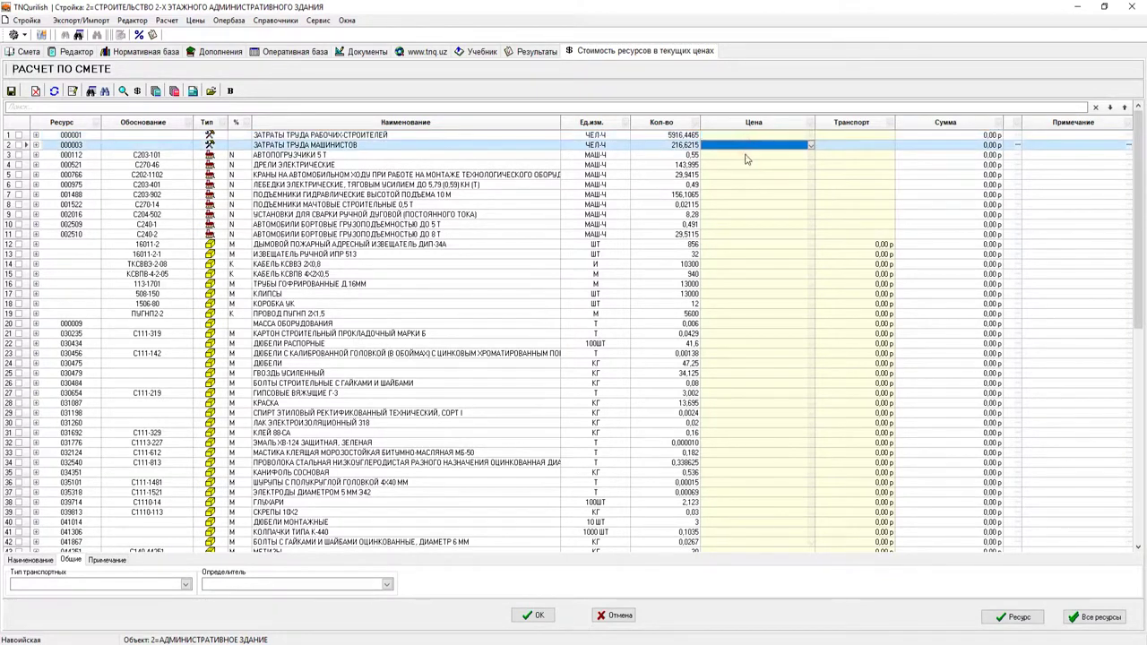
pyautogui.press('Up')
pyautogui.press('Down')
pyautogui.press('Down')
pyautogui.press('Down')
pyautogui.press('Down')
pyautogui.press('Down')
pyautogui.press('Down')
pyautogui.press('Down')
pyautogui.press('Down')
pyautogui.press('Down')
pyautogui.press('Down')
pyautogui.press('Down')
pyautogui.press('Down')
pyautogui.press('Down')
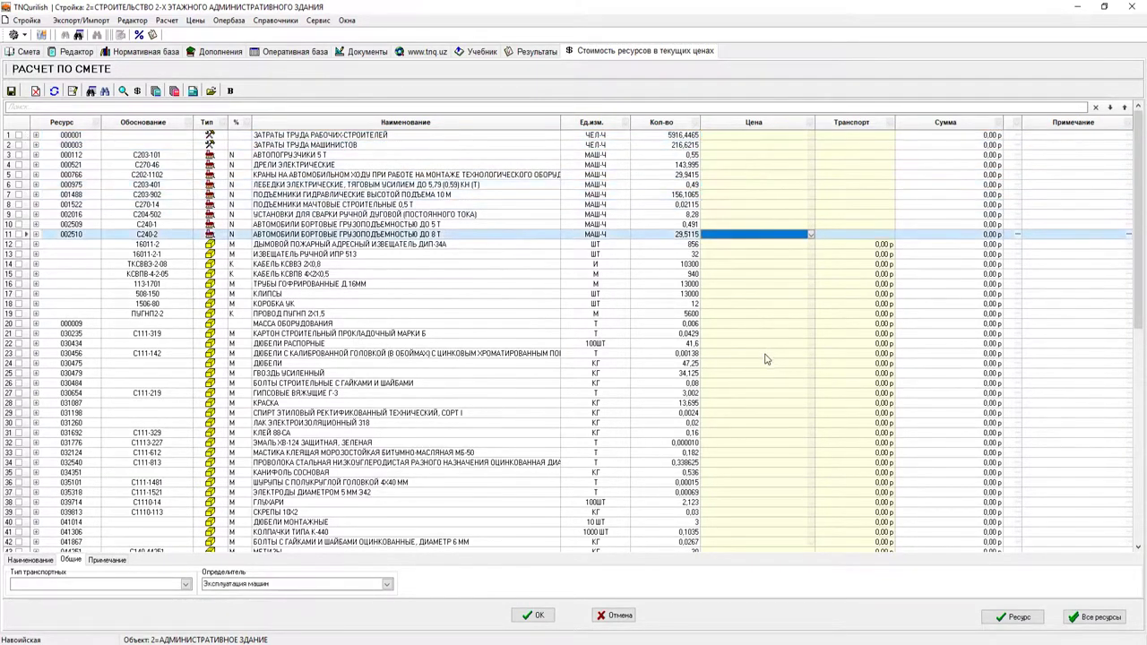
pyautogui.press('Down')
pyautogui.press('Down')
pyautogui.press('Down')
pyautogui.press('Down')
pyautogui.press('Down')
pyautogui.press('Down')
pyautogui.press('Down')
pyautogui.press('Down')
pyautogui.press('Down')
pyautogui.press('Down')
pyautogui.press('Down')
pyautogui.press('Down')
pyautogui.press('Down')
pyautogui.press('Down')
pyautogui.press('Down')
pyautogui.press('Down')
pyautogui.press('Down')
pyautogui.press('Down')
pyautogui.press('Down')
pyautogui.press('Down')
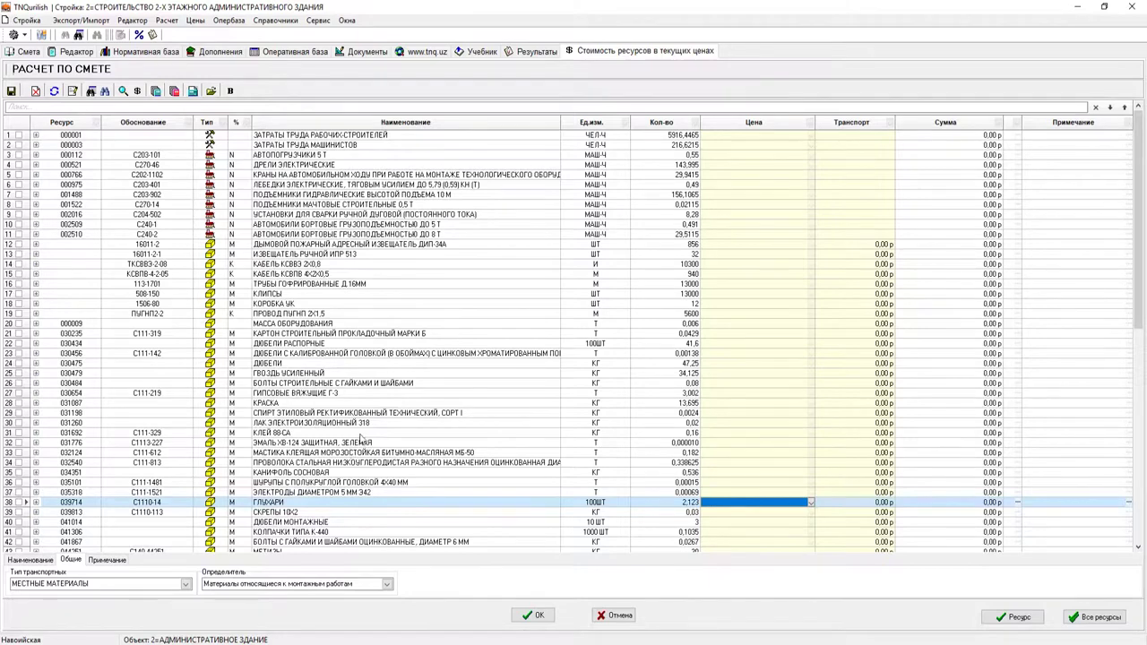
# Compare the СЛАБОТОЧНЫЕ СЕТИ source text with its resource list, examining the material rows and the price entry for construction bolts with nuts and washers
pyautogui.click(76, 54)
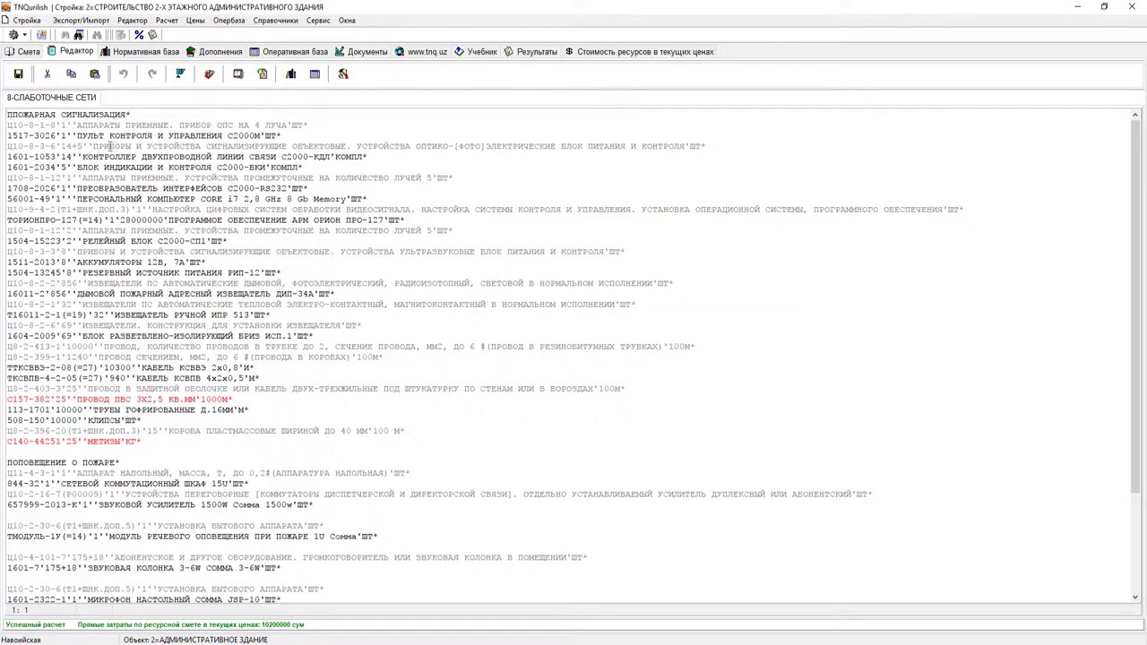
pyautogui.click(613, 54)
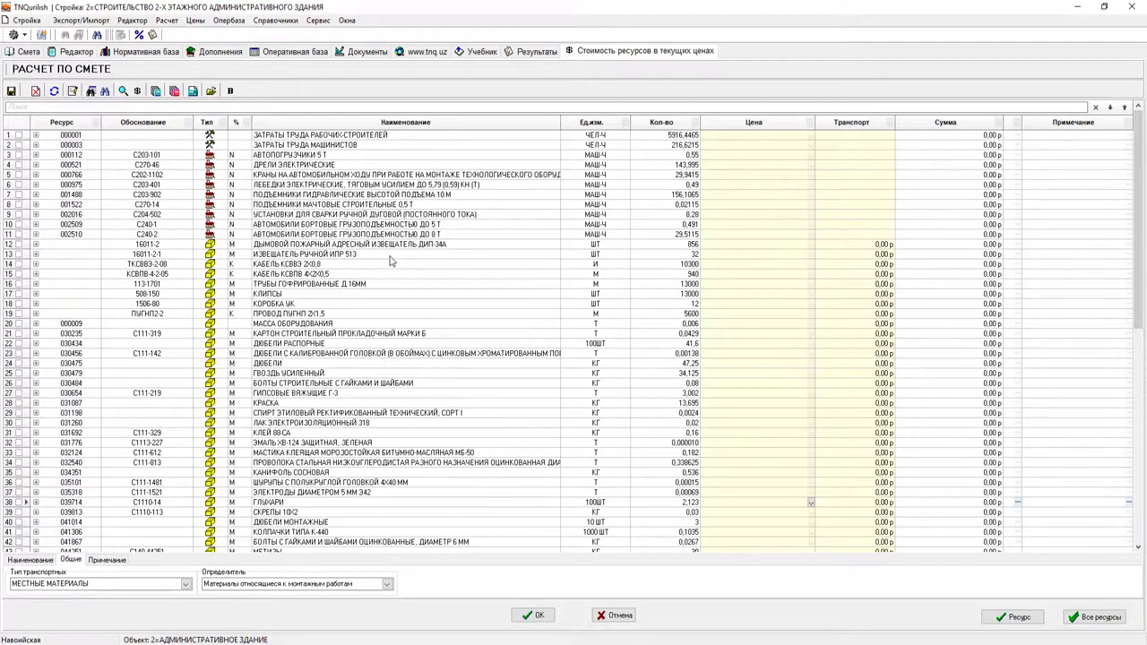
pyautogui.click(753, 285)
pyautogui.press('Down')
pyautogui.press('Down')
pyautogui.press('Down')
pyautogui.press('Down')
pyautogui.press('Down')
pyautogui.press('Down')
pyautogui.press('Down')
pyautogui.press('Down')
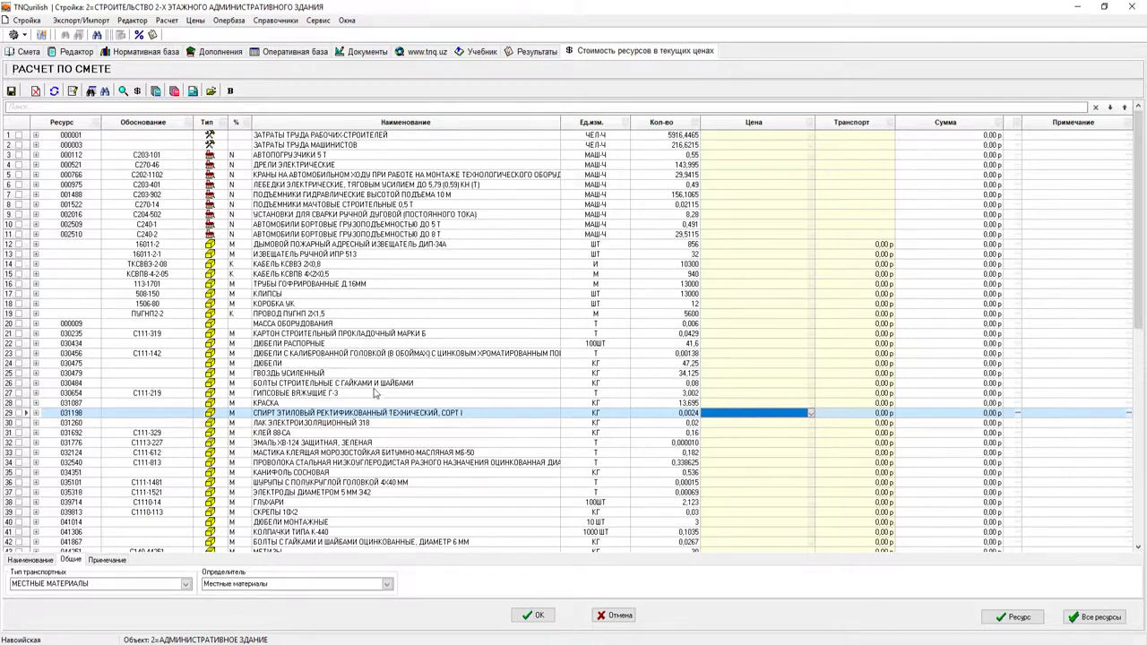
pyautogui.click(359, 384)
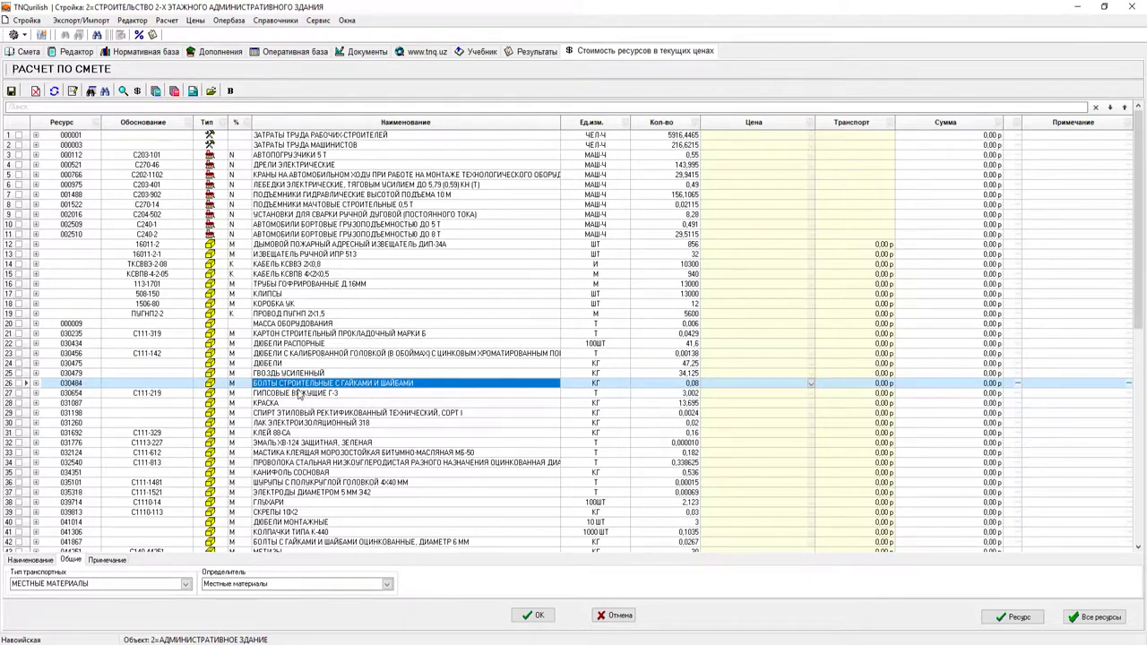
pyautogui.click(742, 385)
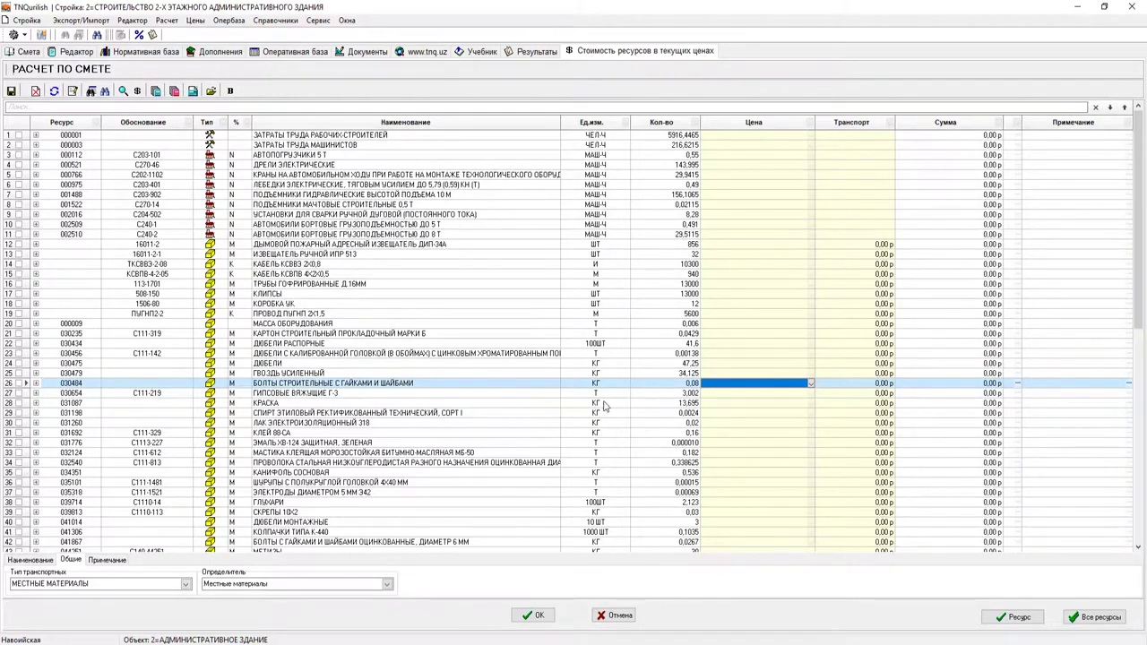
pyautogui.click(283, 374)
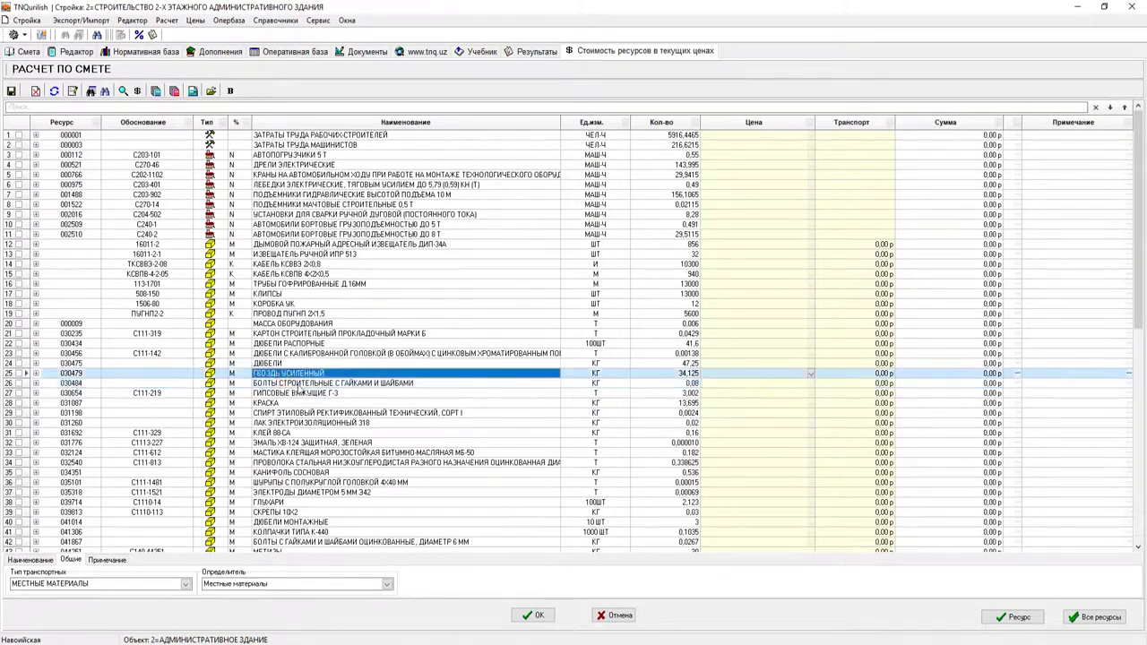
pyautogui.click(371, 384)
pyautogui.click(755, 385)
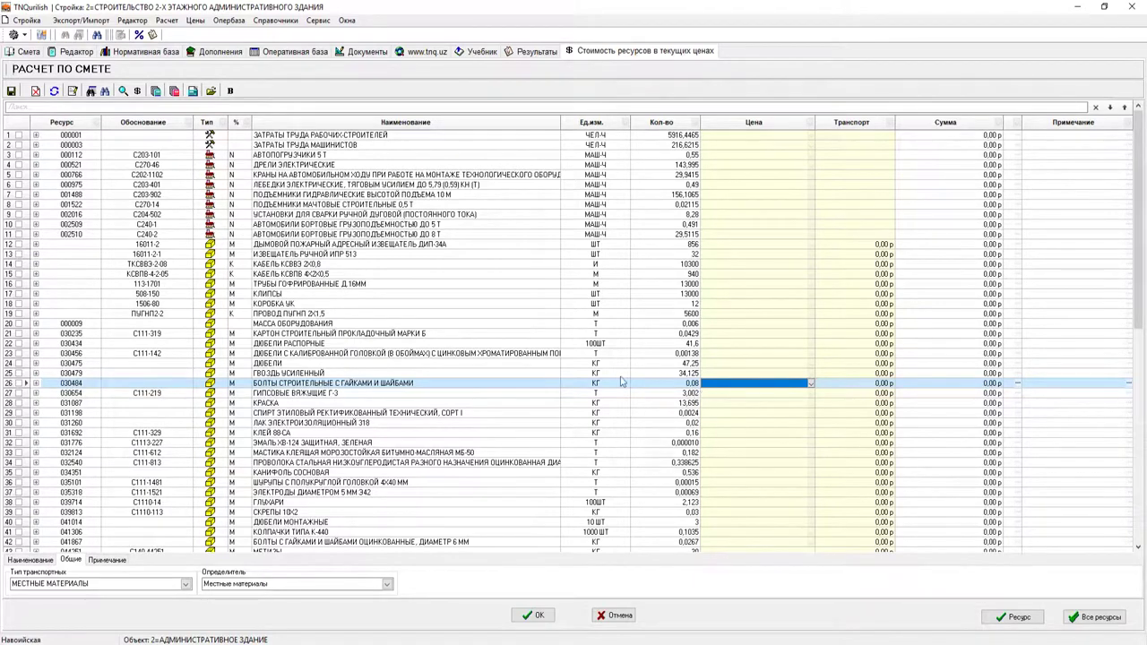
# Return to the estimate list of the administrative building and open the ВОДОПРОВОД И КАНАЛИЗАЦИЯ estimate
pyautogui.click(64, 52)
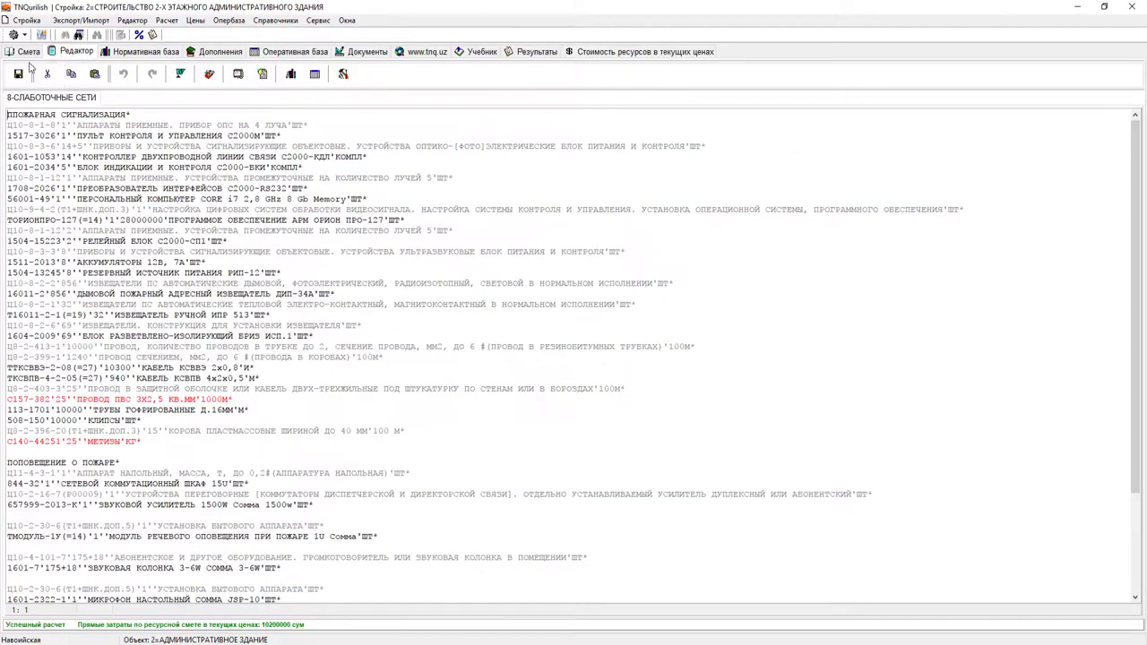
pyautogui.click(30, 53)
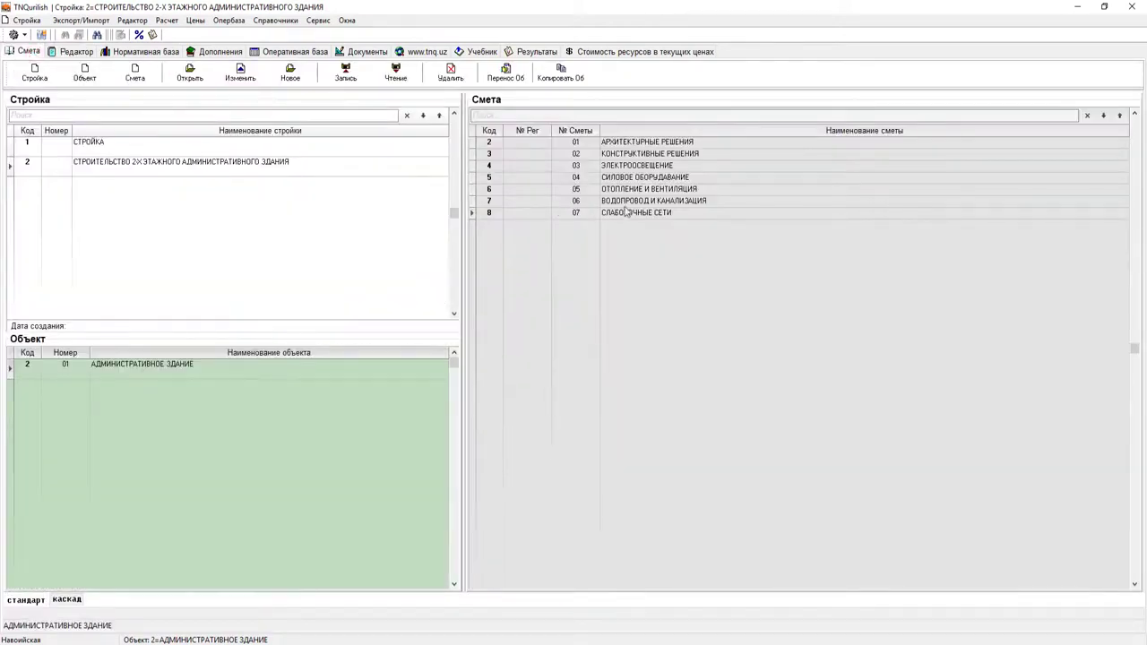
pyautogui.doubleClick(617, 201)
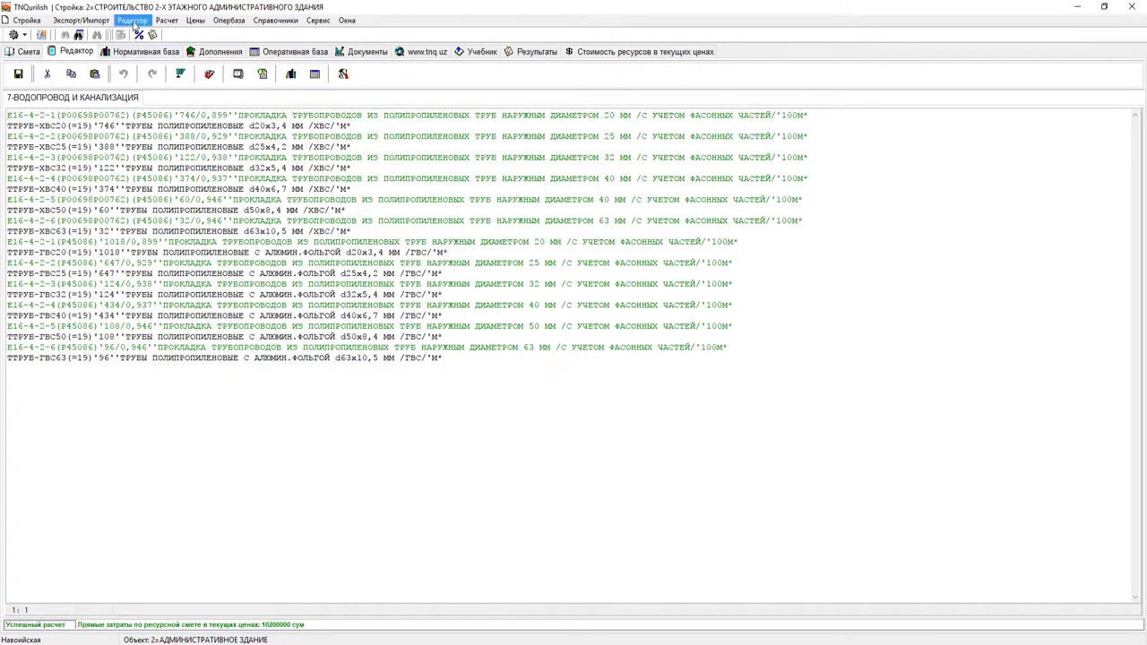
# Try to calculate all estimates of the construction project together, using the project's current prices
pyautogui.click(173, 23)
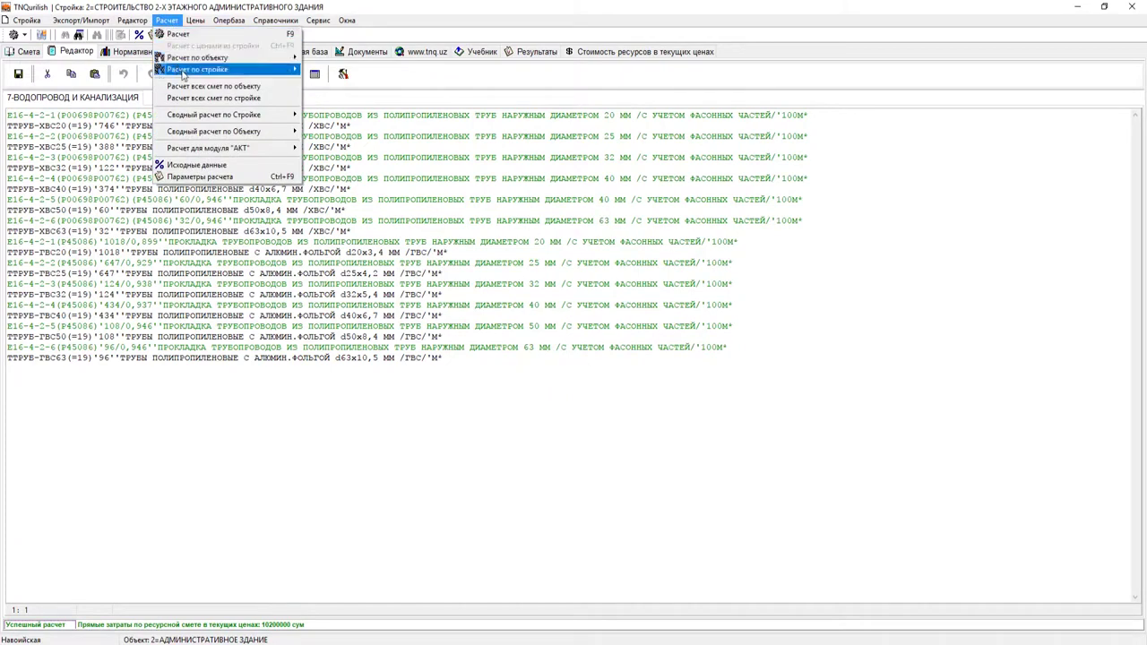
pyautogui.moveTo(221, 73)
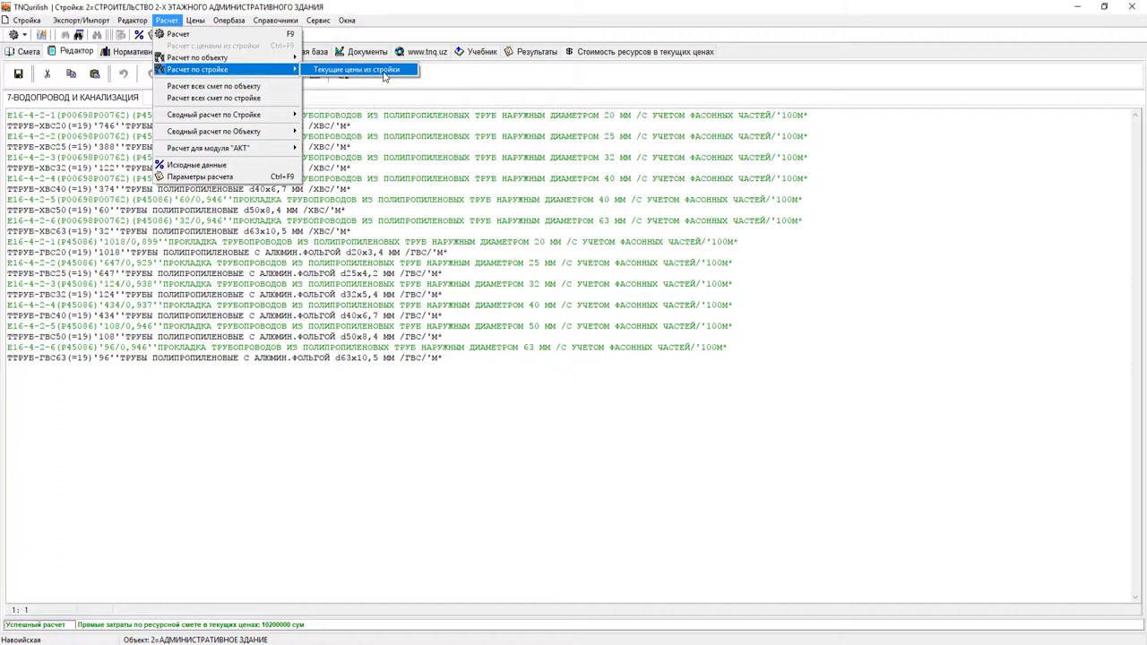
pyautogui.click(338, 71)
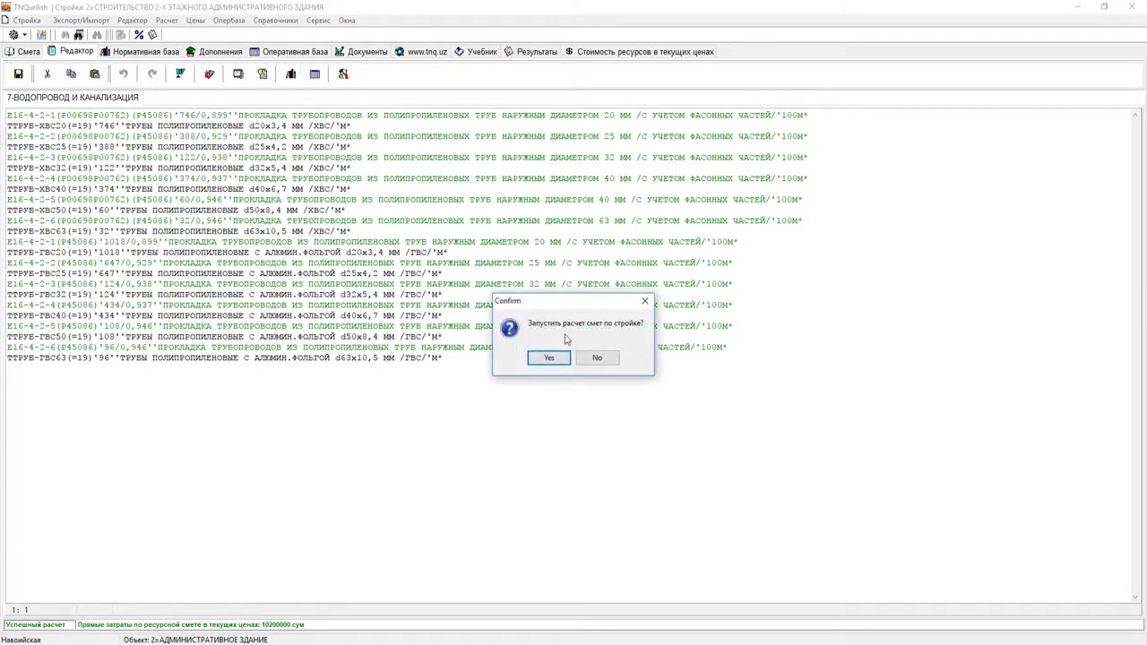
pyautogui.click(550, 359)
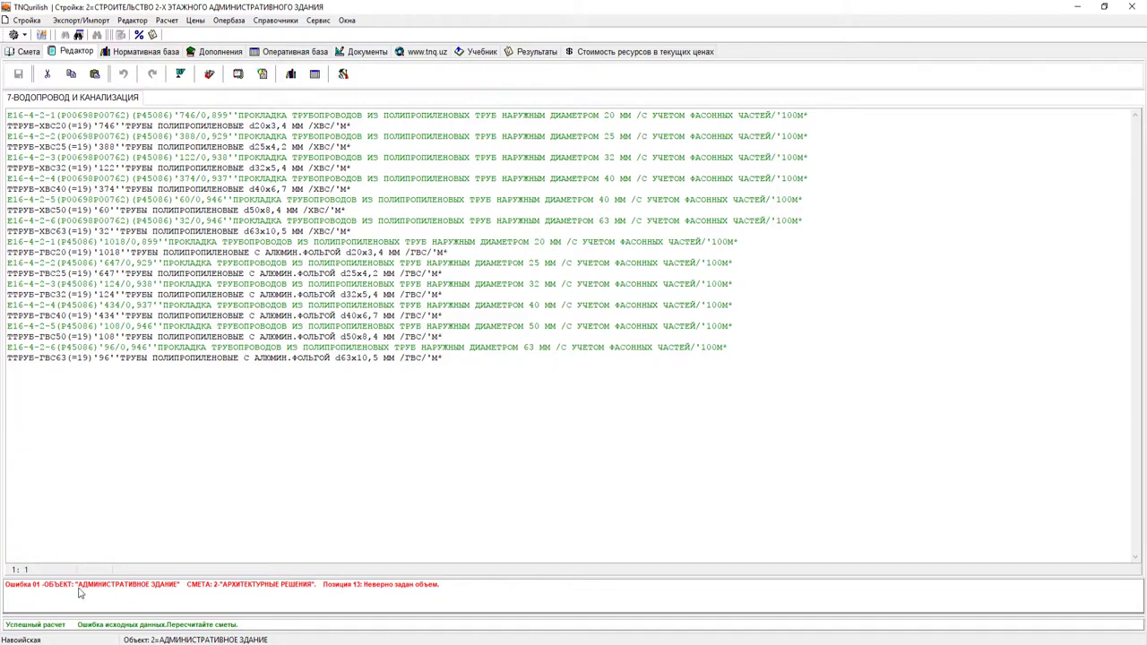
# Open the АРХИТЕКТУРНЫЕ РЕШЕНИЯ estimate and go from the error report to its position with the incorrectly entered quantity
pyautogui.click(141, 591)
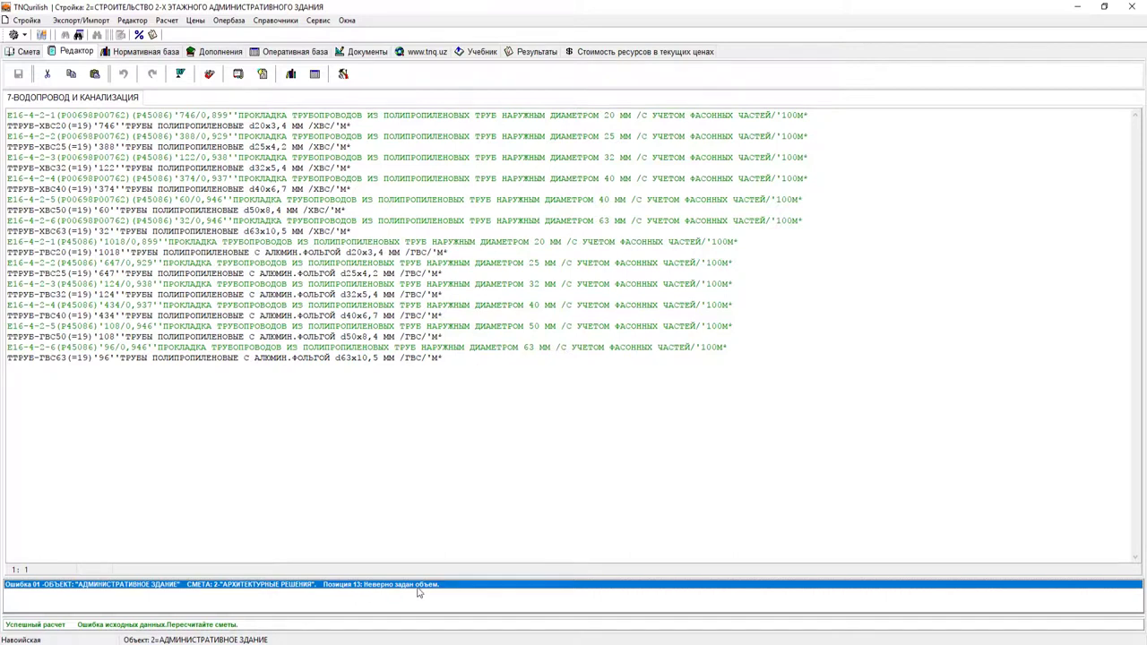
pyautogui.click(32, 54)
pyautogui.click(652, 143)
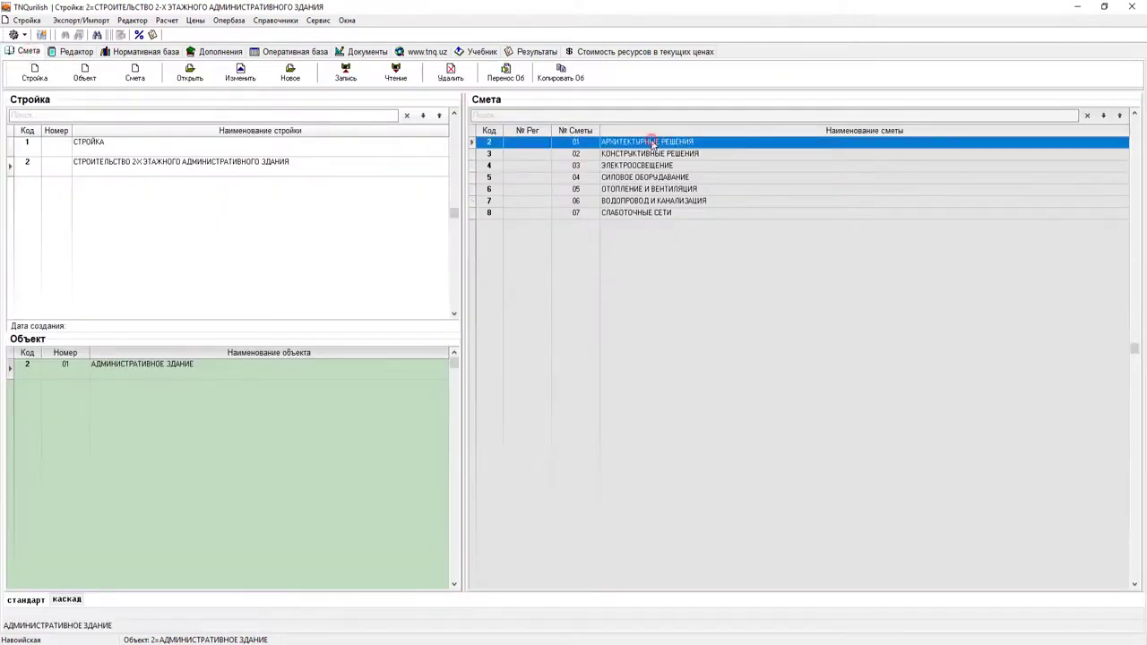
pyautogui.doubleClick(649, 144)
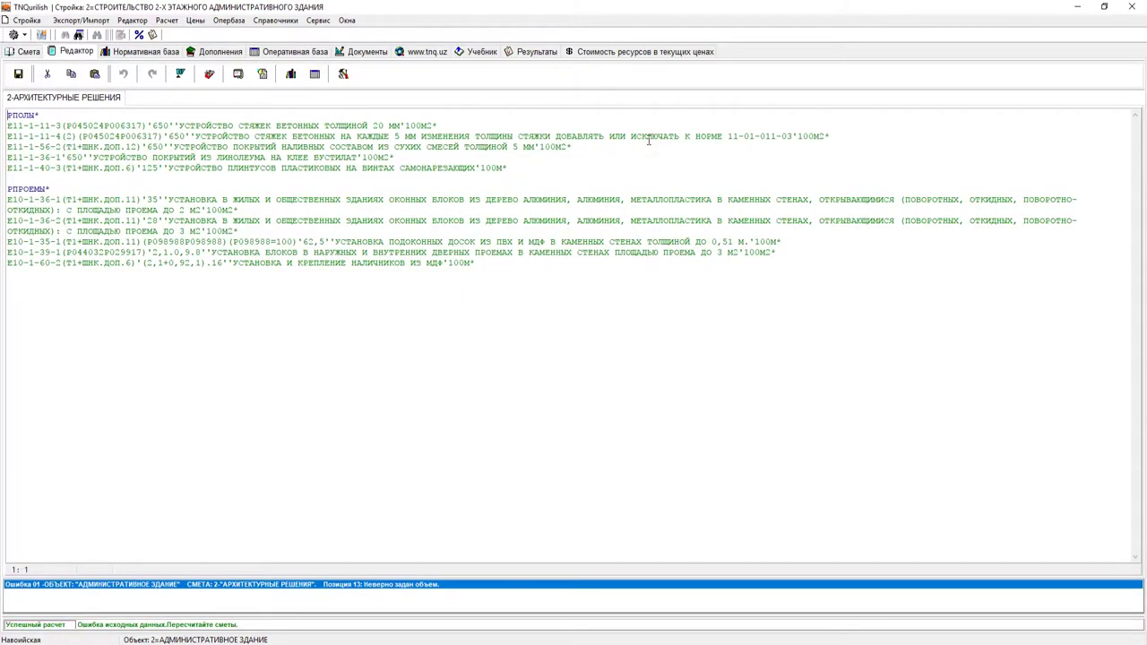
pyautogui.doubleClick(391, 588)
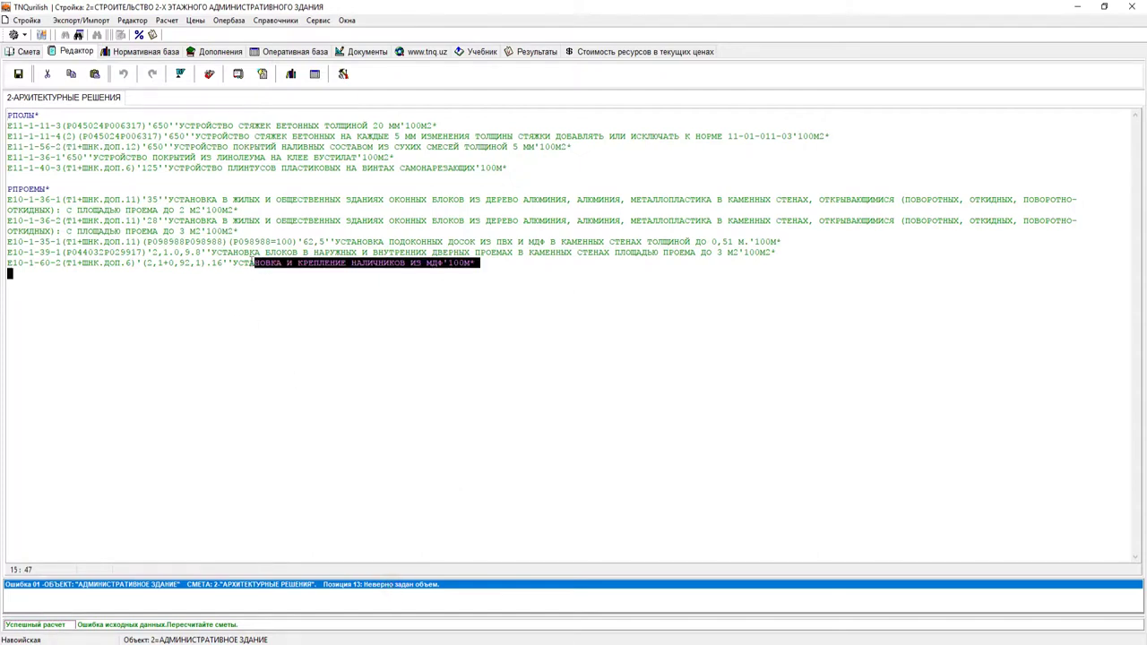
# Correct the quantity formula of line E10-1-60-2 for МДФ trims to (2,1+0,9+2,1).16 and save the estimate
pyautogui.click(251, 262)
pyautogui.click(151, 262)
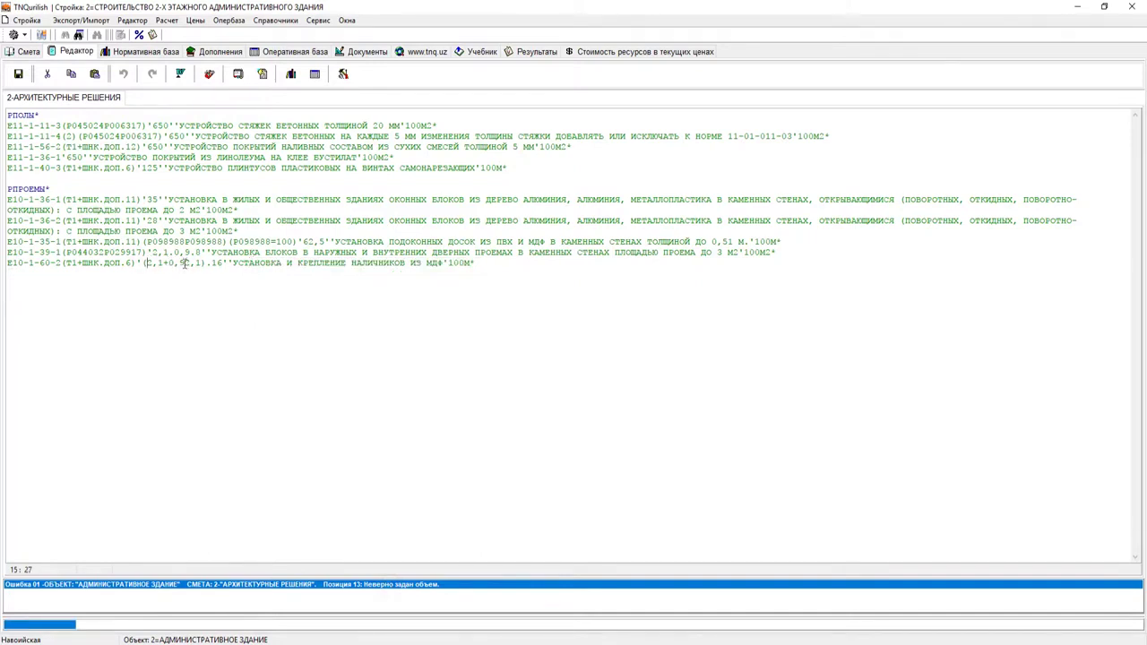
pyautogui.click(184, 262)
pyautogui.write('*')
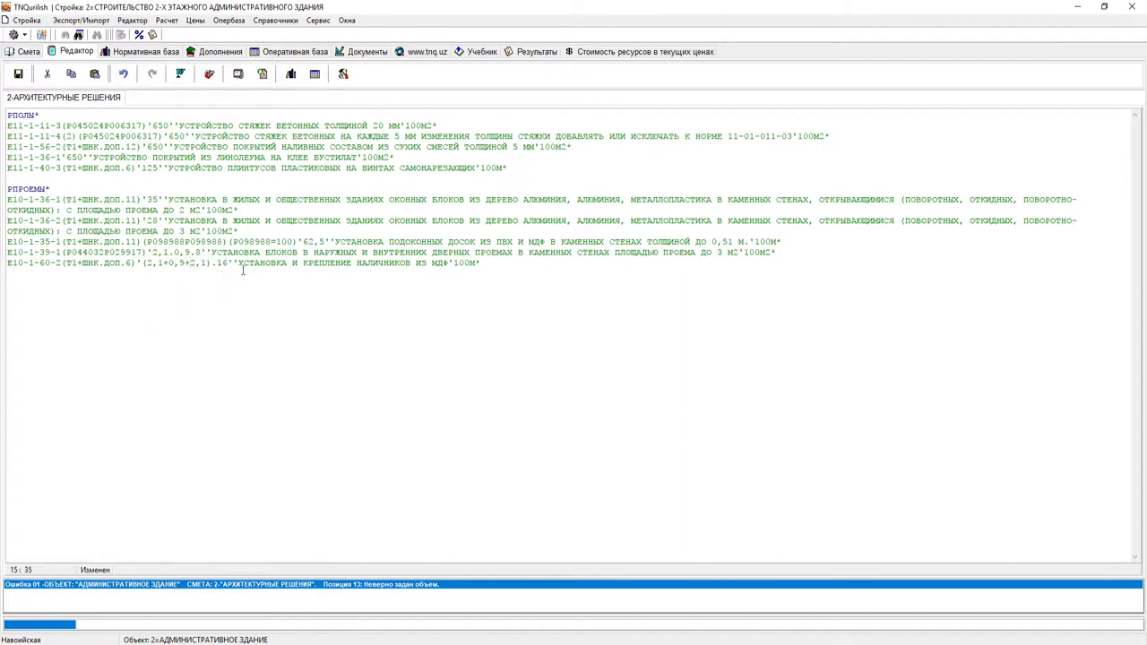
pyautogui.click(243, 269)
pyautogui.click(19, 75)
# Repeat the project-wide calculation with current prices to produce the combined resource list of all estimates
pyautogui.click(167, 21)
pyautogui.moveTo(266, 72)
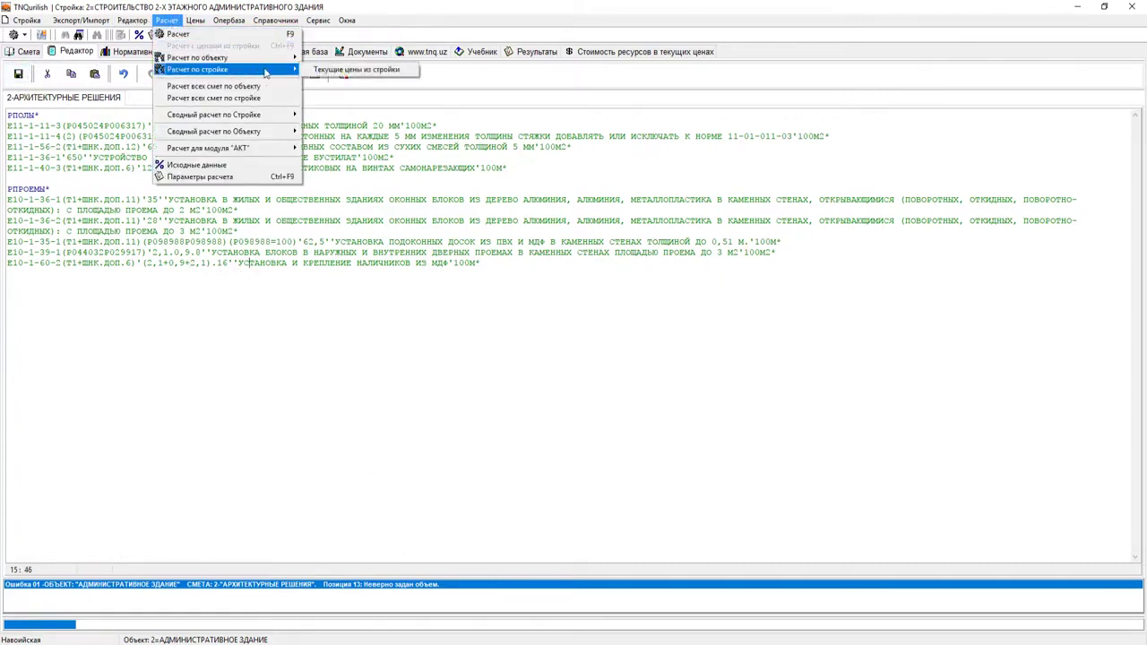
pyautogui.click(318, 70)
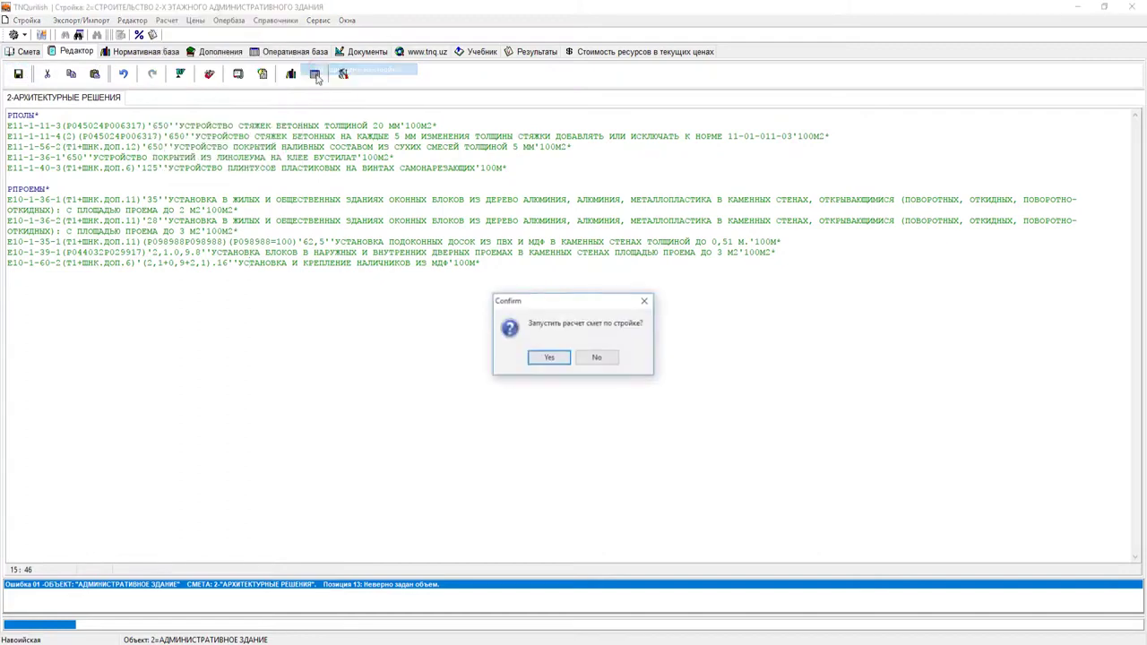
pyautogui.click(550, 358)
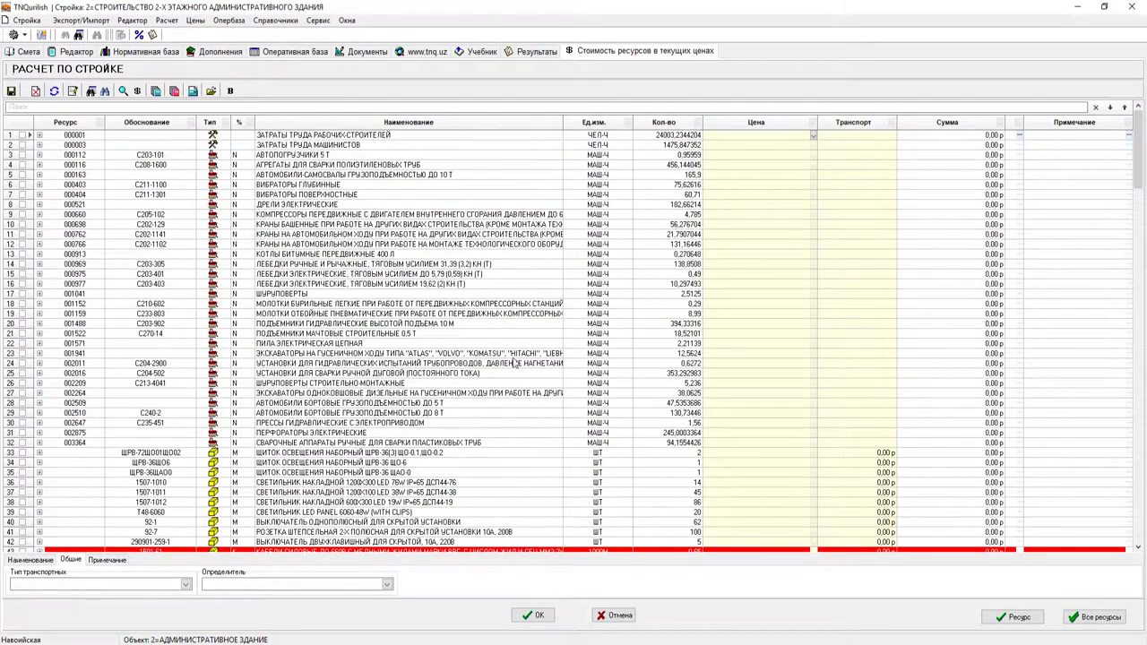
# Examine the combined project resource list from machines through cables and pipes to the construction bolts with nuts and washers, resource 030484
pyautogui.click(460, 439)
pyautogui.scroll(-2, 461, 466)
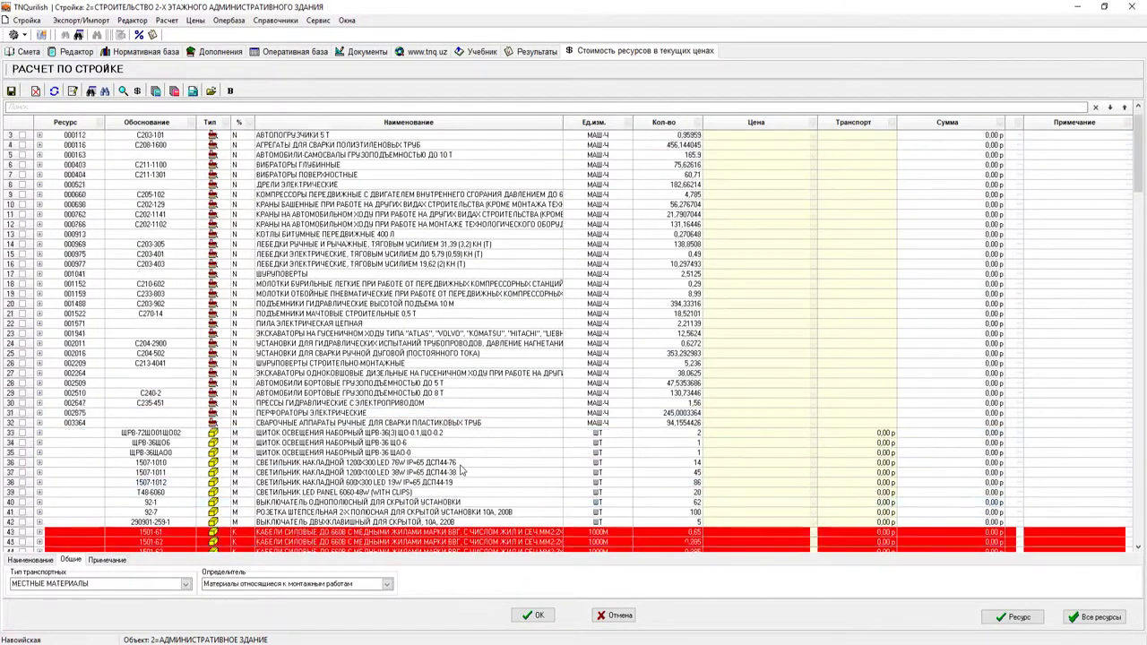
pyautogui.scroll(-20, 461, 471)
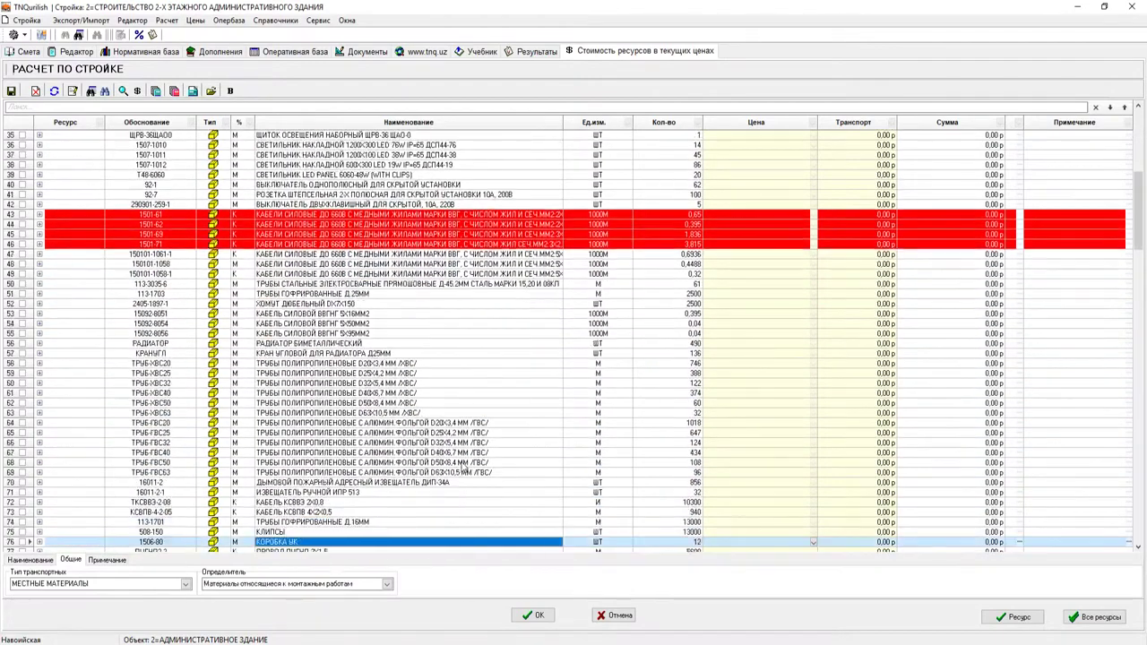
pyautogui.scroll(-20, 465, 466)
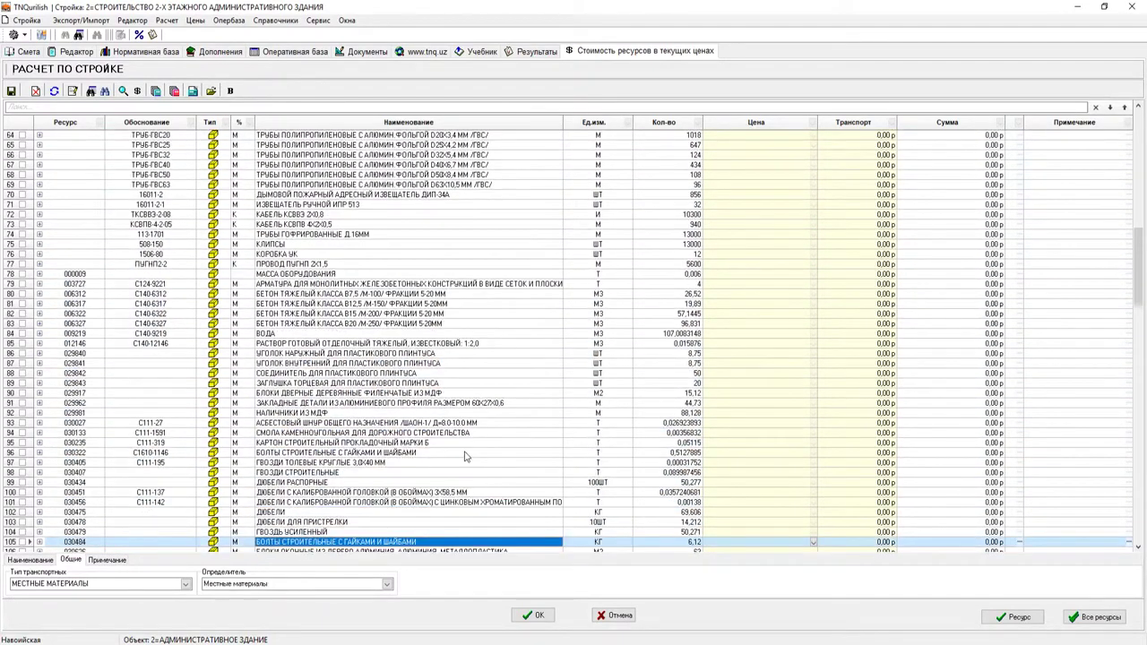
pyautogui.scroll(5, 465, 457)
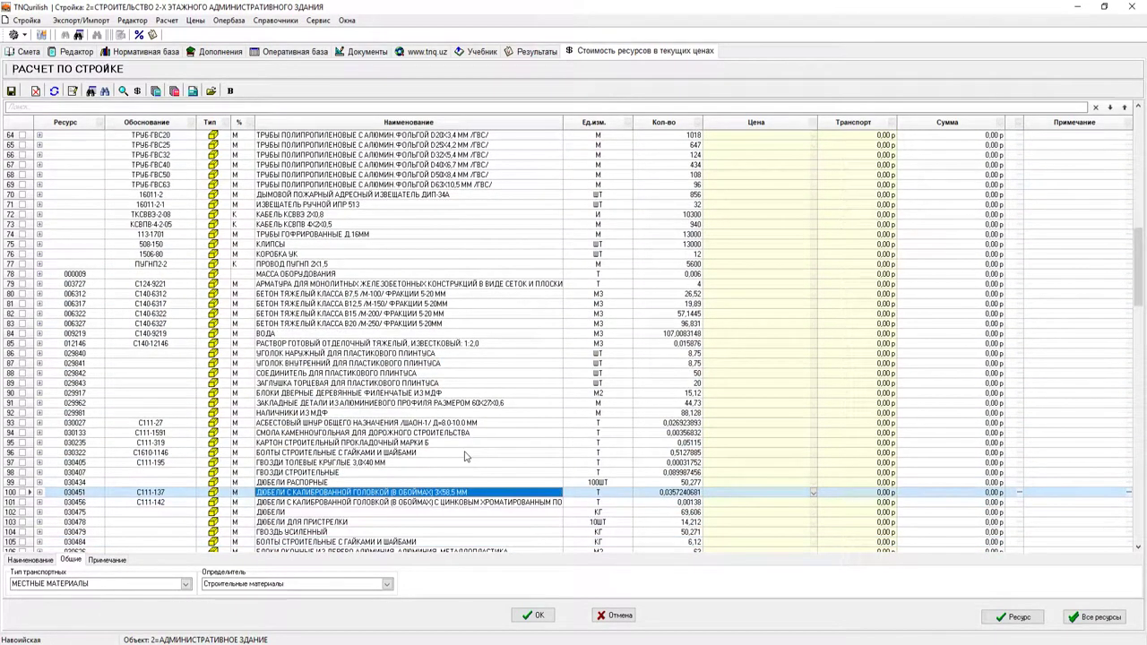
pyautogui.scroll(1, 465, 457)
pyautogui.scroll(-1, 465, 457)
pyautogui.scroll(3, 465, 457)
pyautogui.scroll(1, 465, 457)
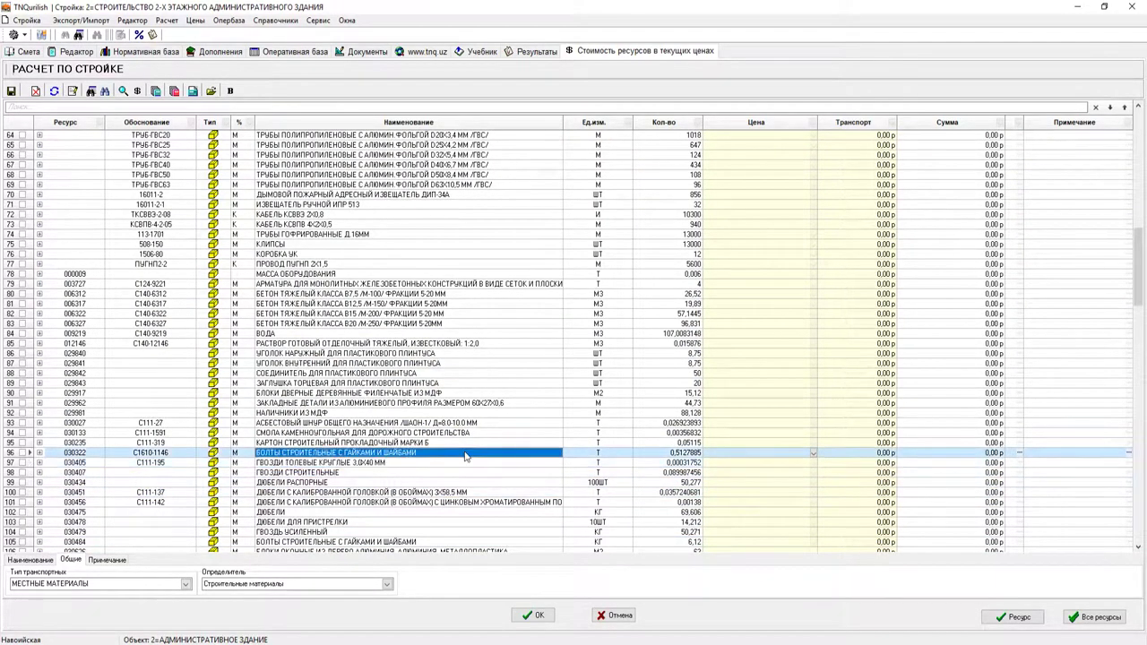
pyautogui.scroll(6, 465, 457)
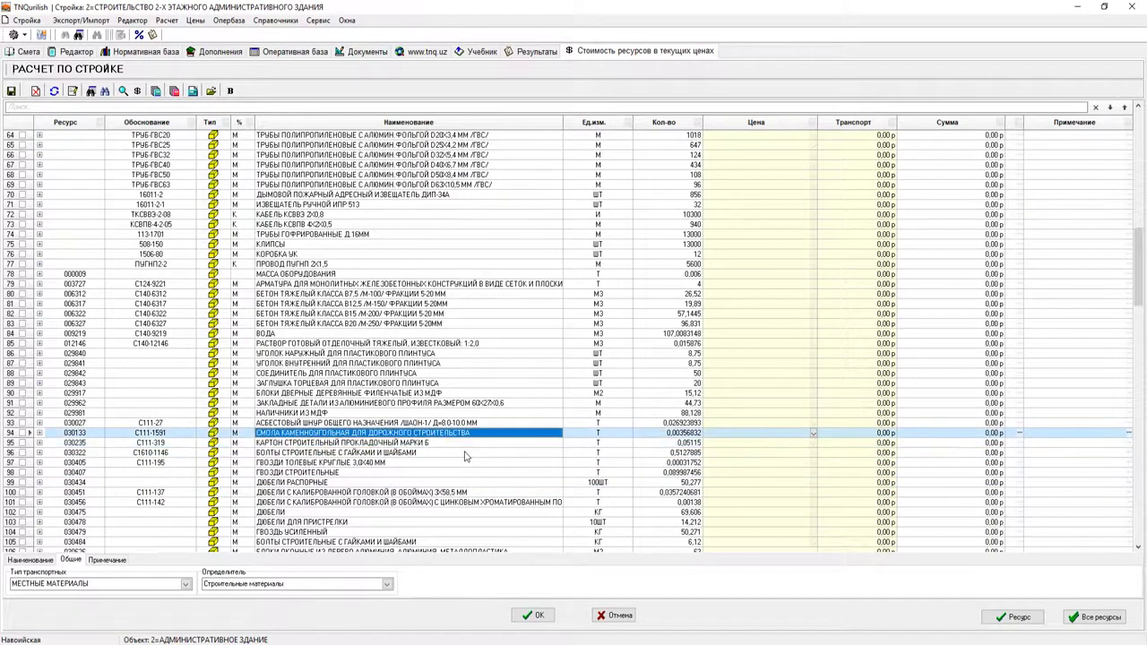
pyautogui.scroll(-3, 465, 457)
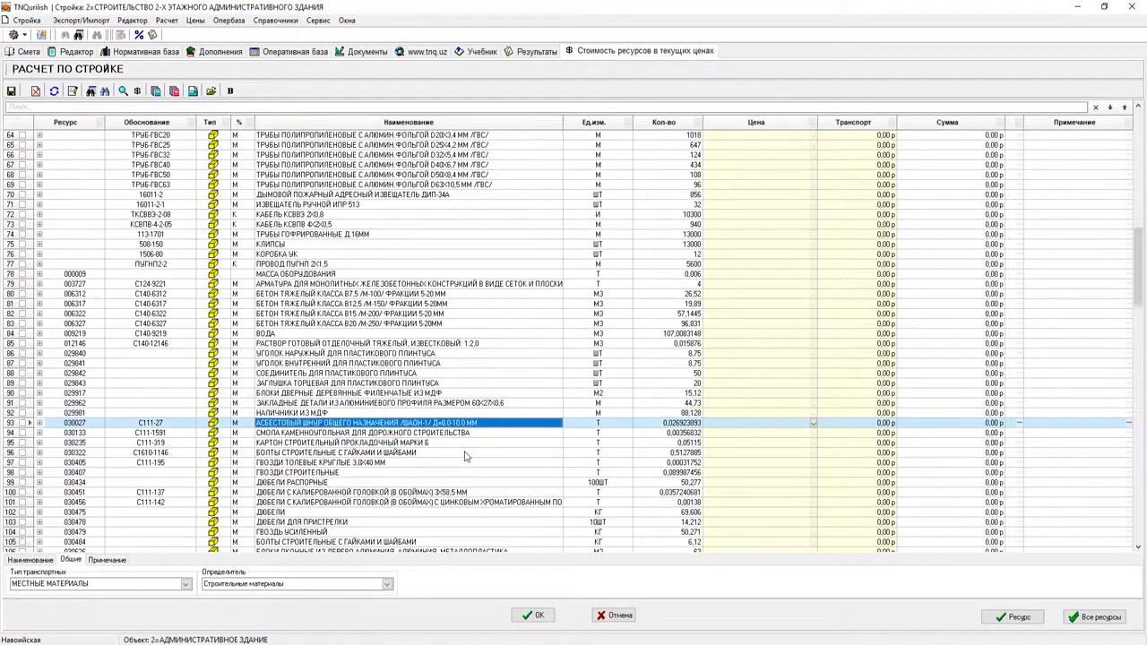
pyautogui.scroll(-1, 465, 457)
pyautogui.scroll(-4, 465, 456)
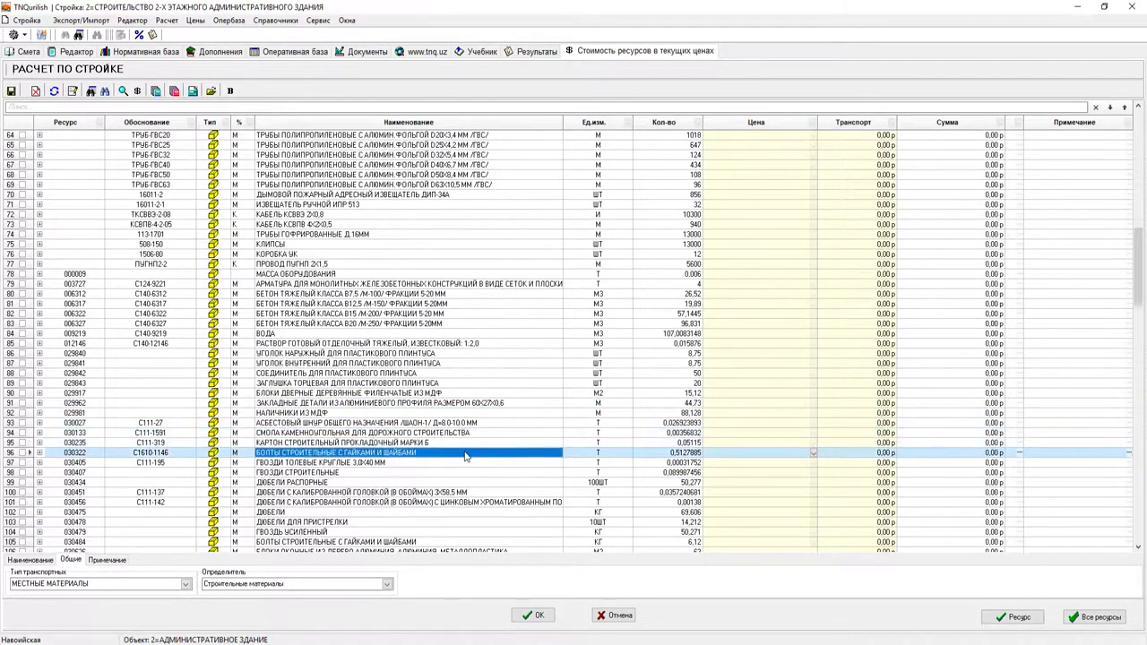
pyautogui.scroll(7, 465, 457)
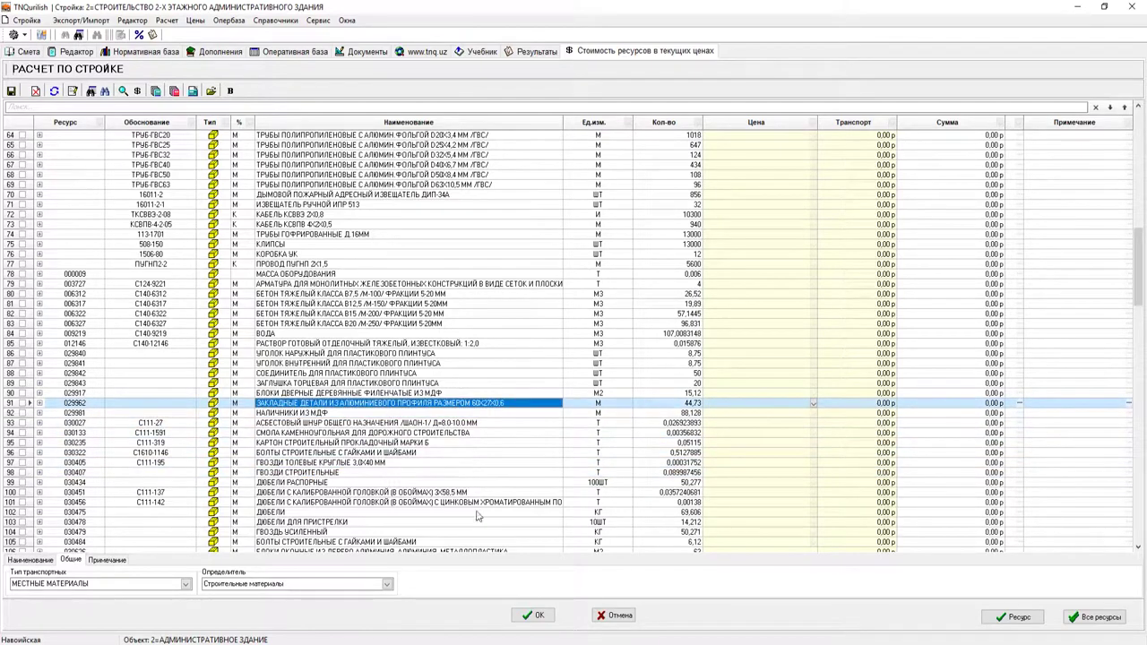
pyautogui.click(453, 542)
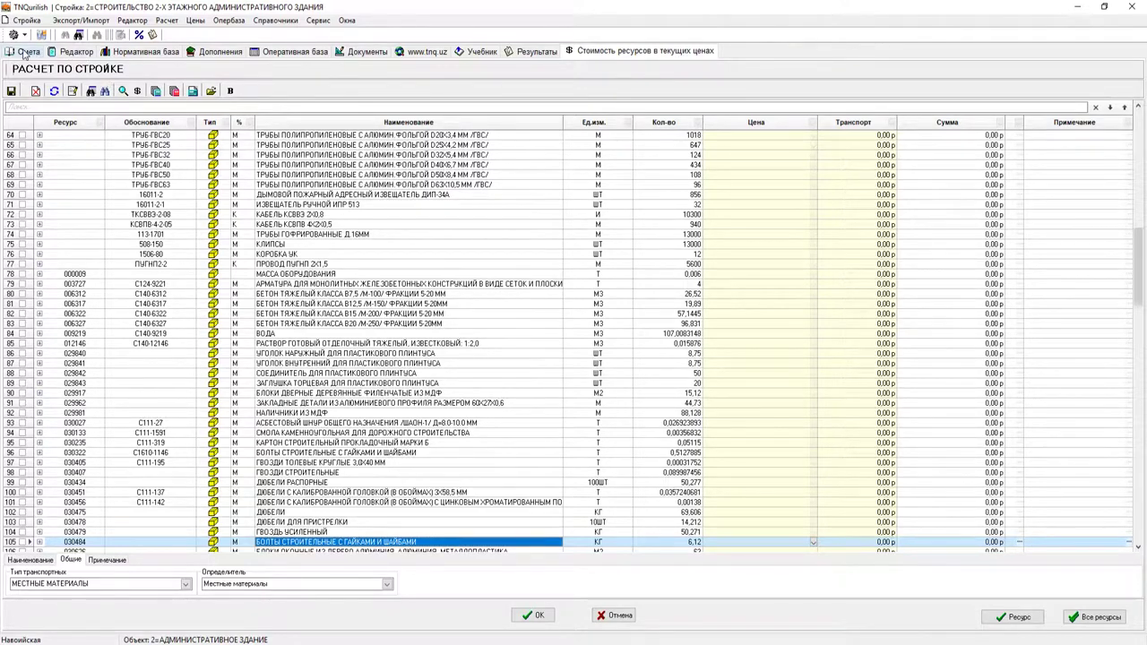
# Calculate the СЛАБОТОЧНЫЕ СЕТИ estimate on its own and check the quantity of construction bolts, resource 030484
pyautogui.click(25, 52)
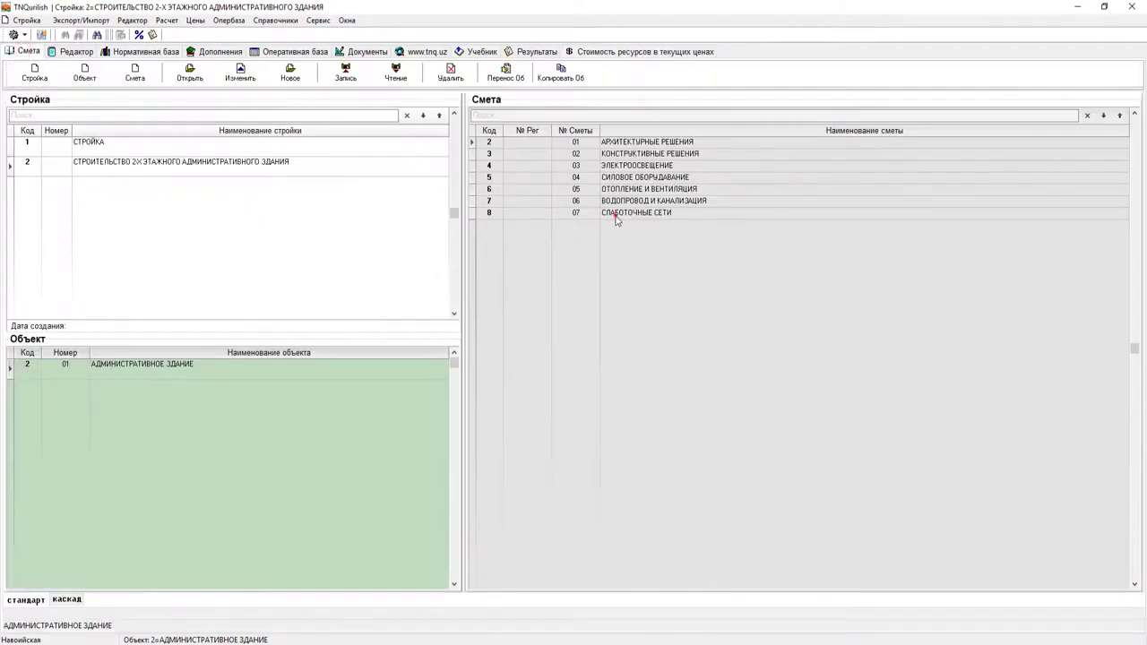
pyautogui.doubleClick(610, 217)
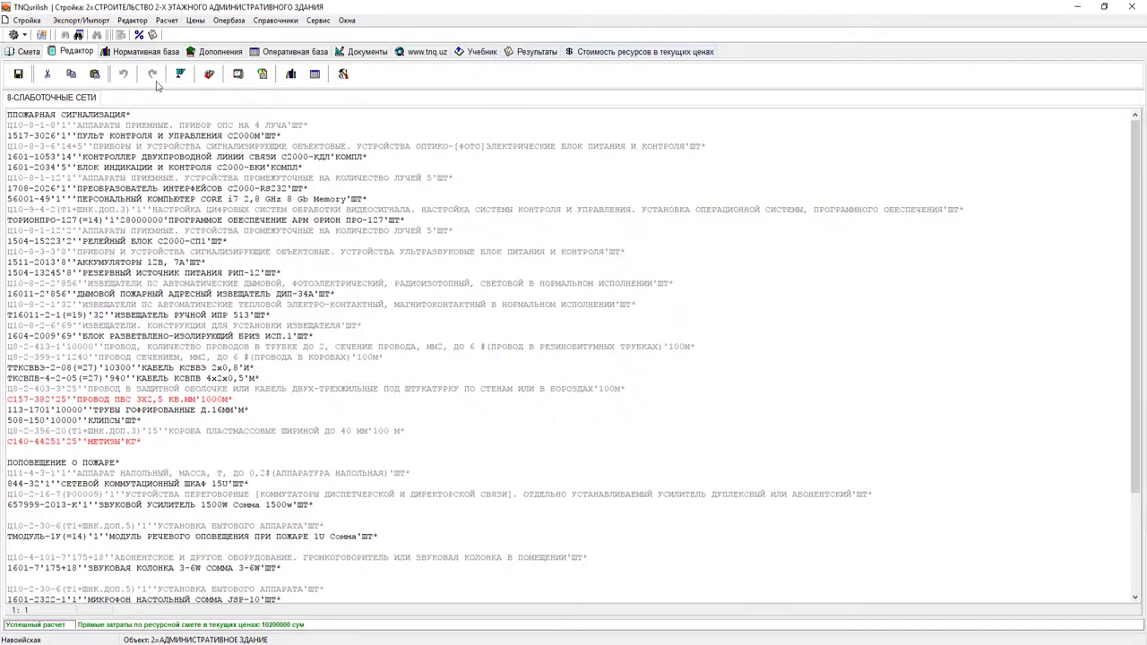
pyautogui.click(12, 36)
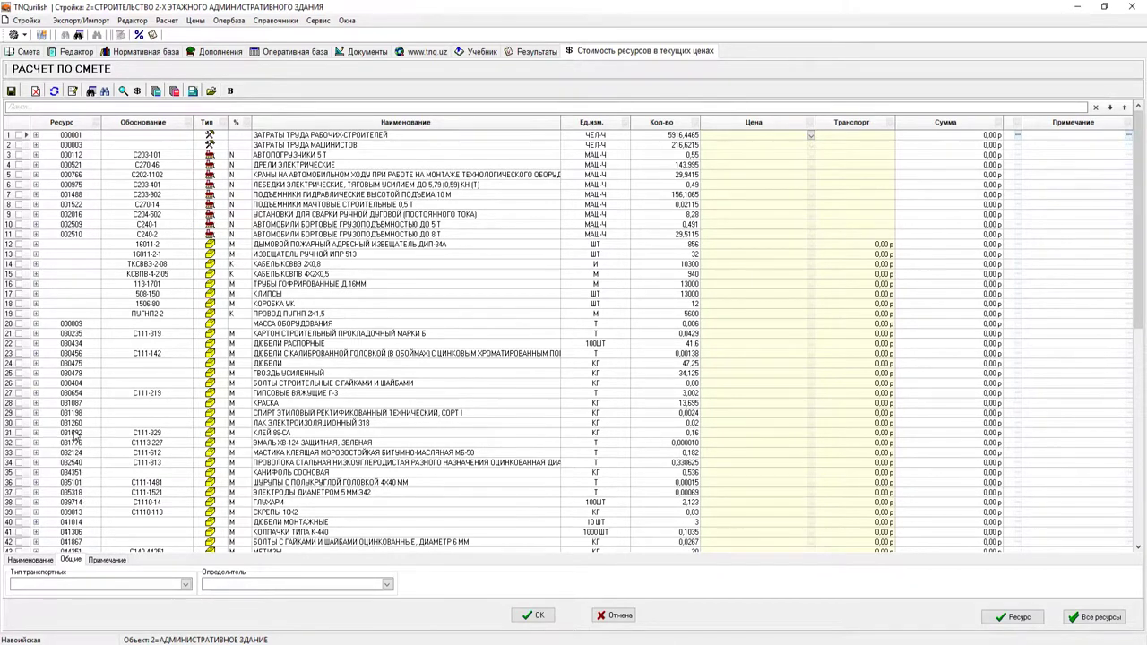
pyautogui.click(76, 385)
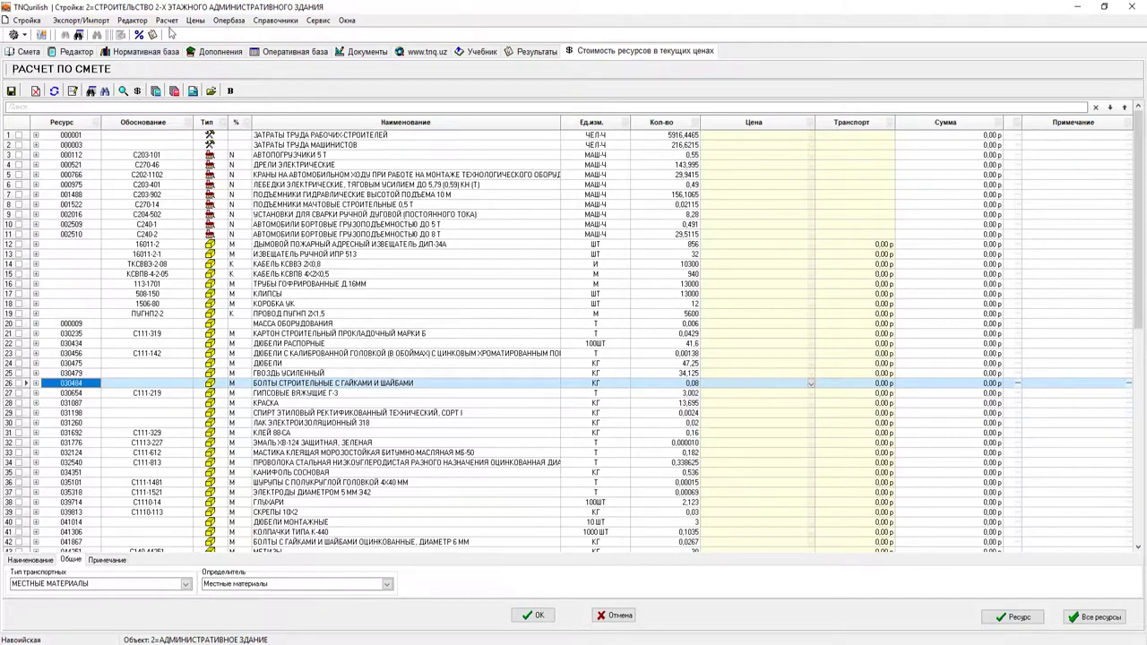
# Switch from the single-estimate calculation back to the whole-project one with current prices and select the manual plastic pipe welders row
pyautogui.click(167, 20)
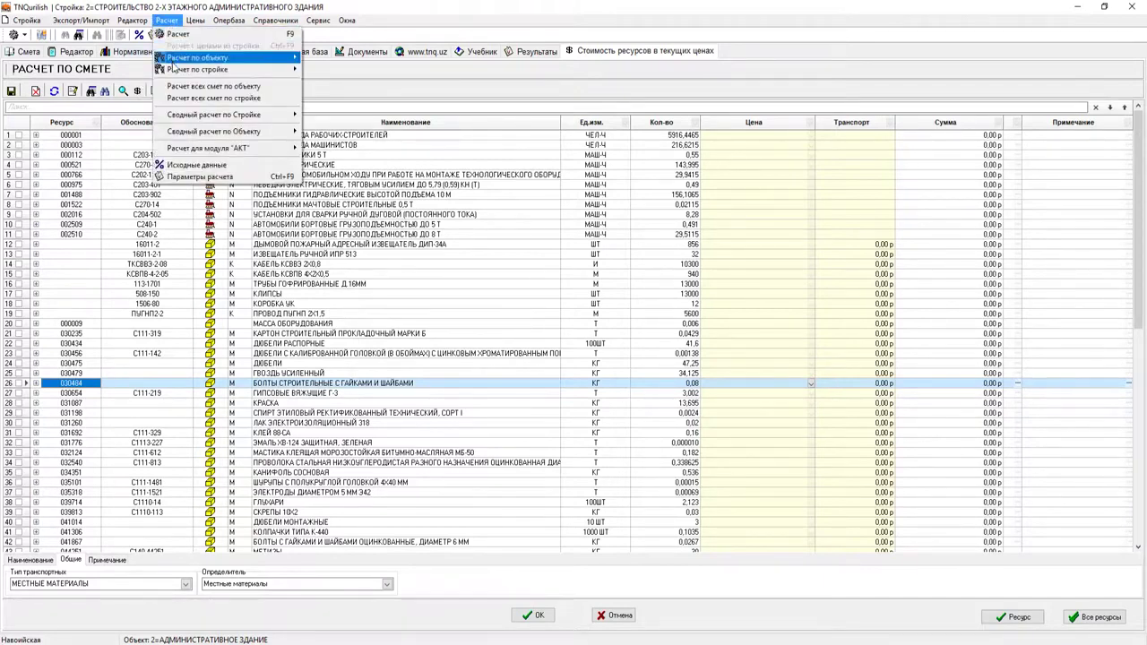
pyautogui.moveTo(180, 71)
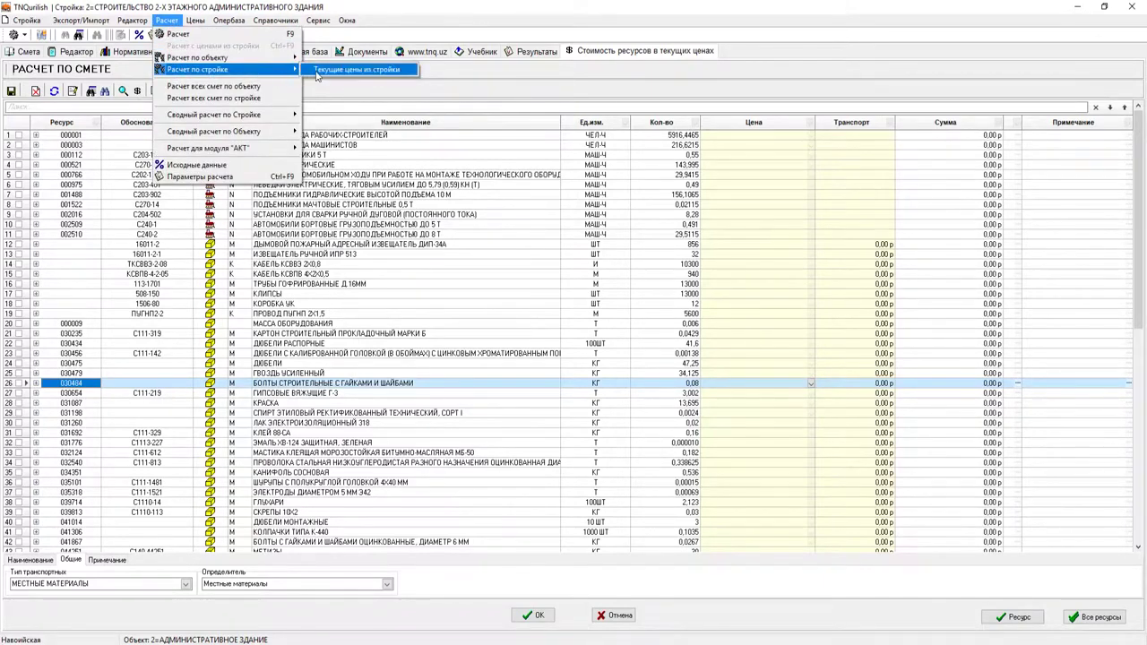
pyautogui.click(315, 72)
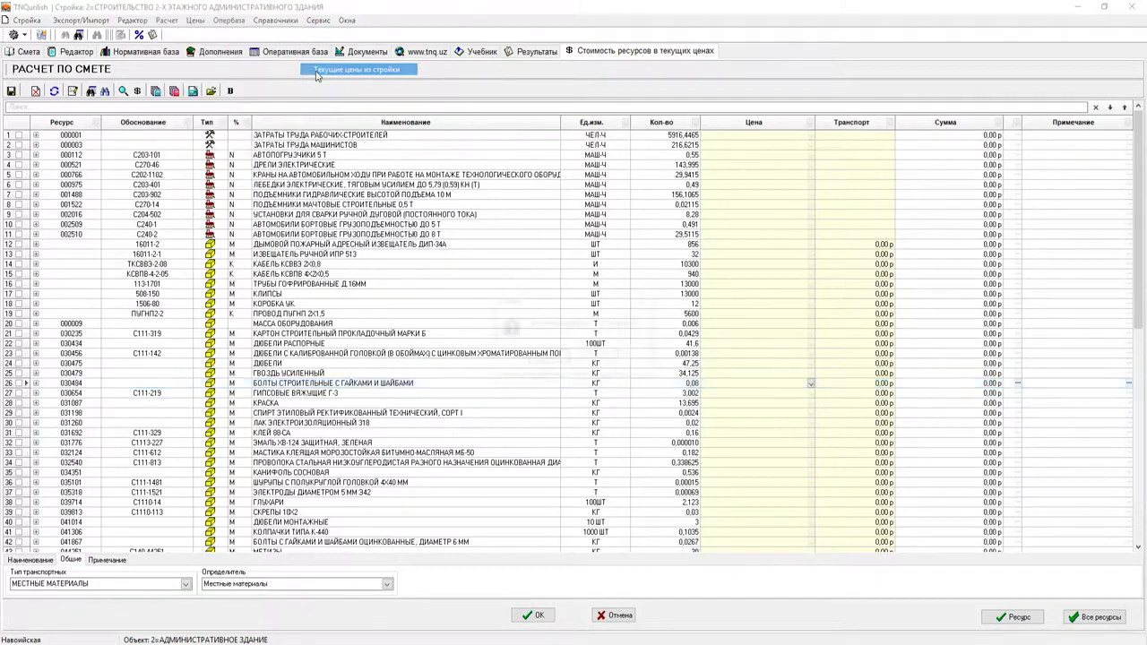
pyautogui.click(549, 359)
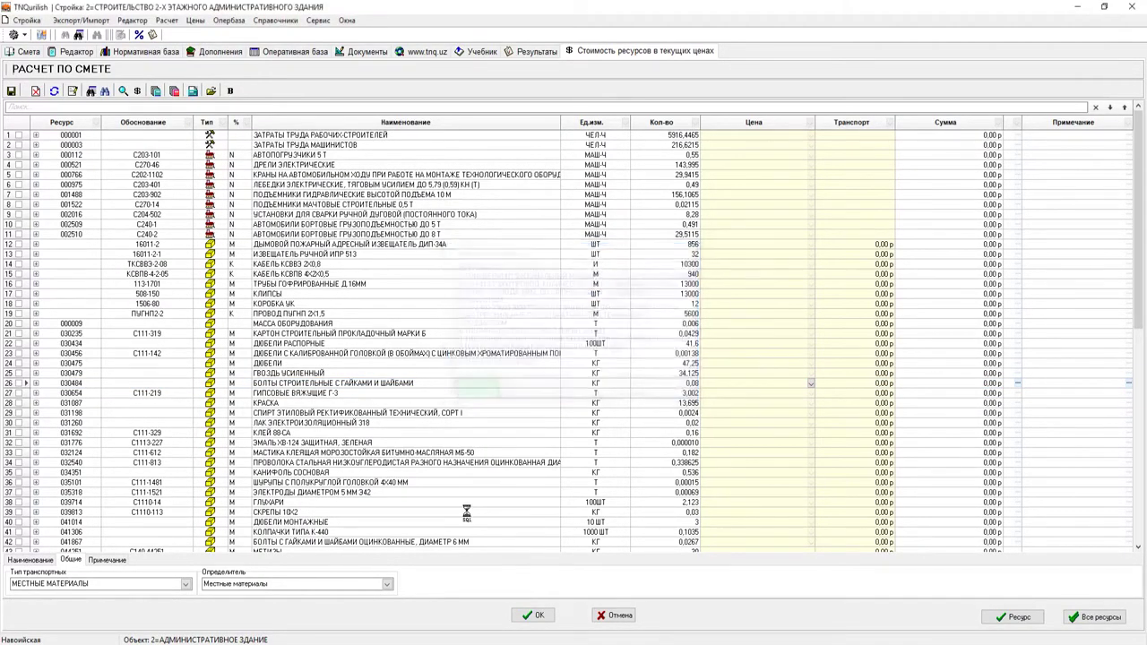
pyautogui.click(403, 443)
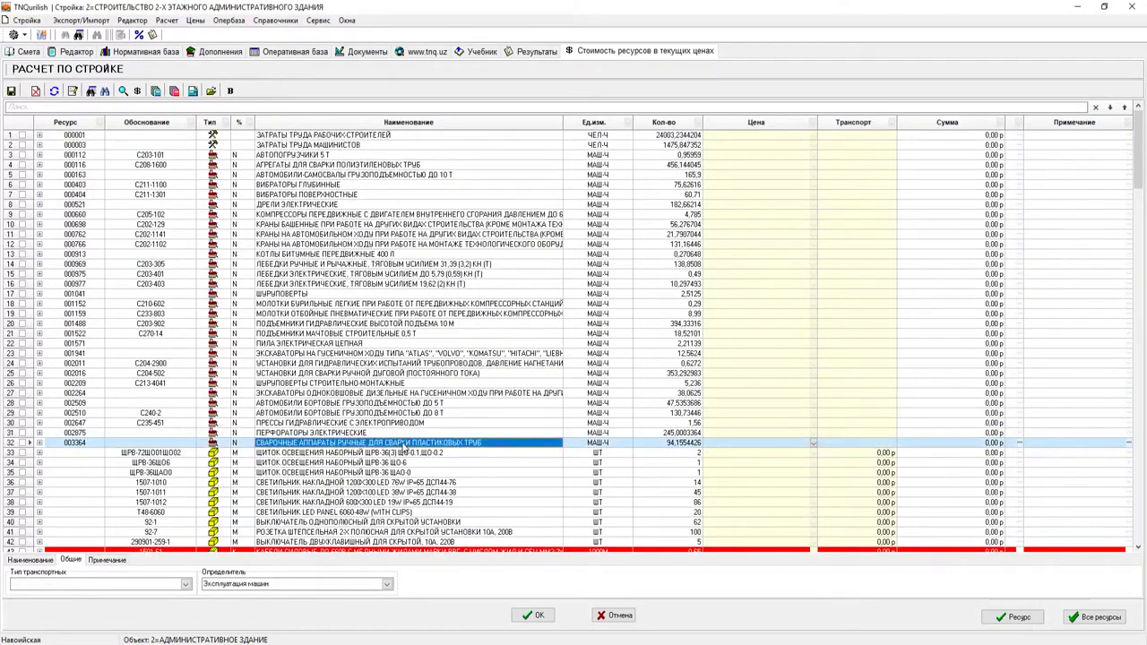
# Locate the construction bolts with nuts and washers, resource 030484, in the combined project list and check their total quantity
pyautogui.scroll(-20, 403, 448)
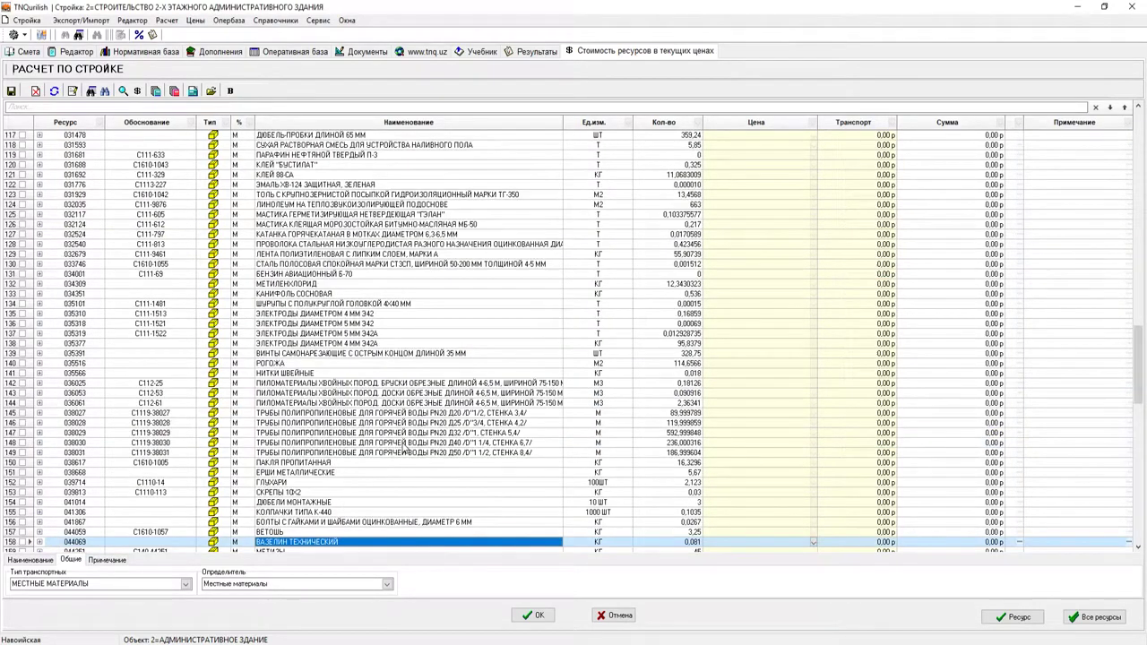
pyautogui.press('Up')
pyautogui.press('Up')
pyautogui.press('Up')
pyautogui.press('Up')
pyautogui.press('Up')
pyautogui.press('Up')
pyautogui.press('Up')
pyautogui.press('Up')
pyautogui.press('Up')
pyautogui.press('Up')
pyautogui.press('Up')
pyautogui.press('Up')
pyautogui.press('Up')
pyautogui.press('Up')
pyautogui.press('Up')
pyautogui.press('Up')
pyautogui.press('Up')
pyautogui.press('Up')
pyautogui.press('Up')
pyautogui.press('Up')
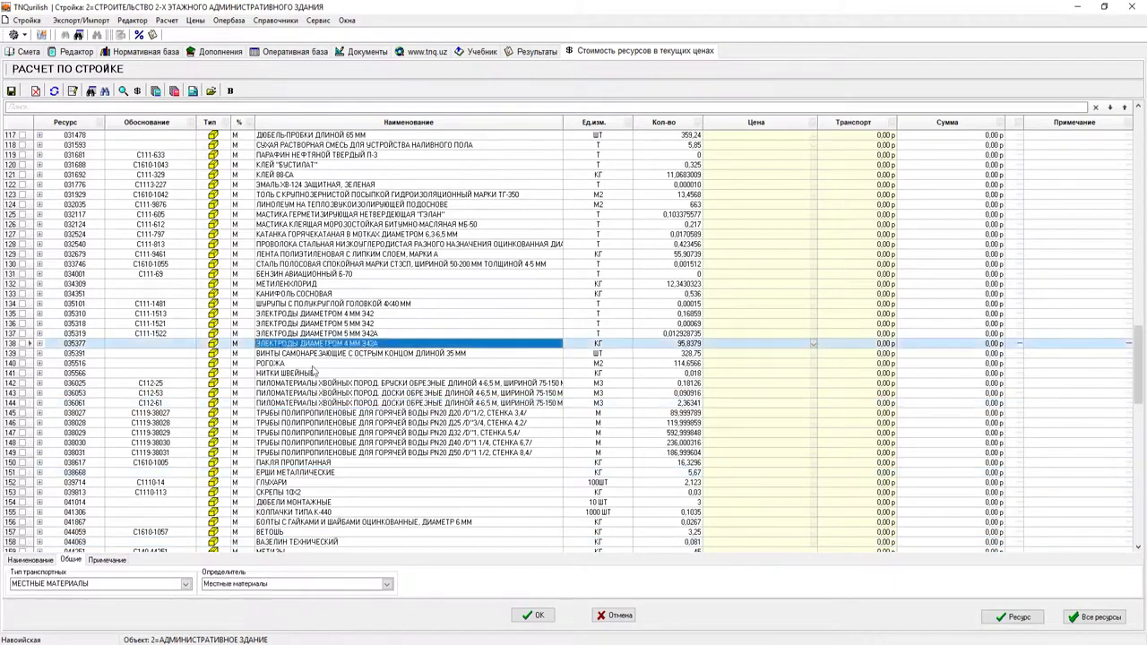
pyautogui.press('Up')
pyautogui.press('Up')
pyautogui.press('Up')
pyautogui.press('Up')
pyautogui.press('Up')
pyautogui.press('Up')
pyautogui.press('Up')
pyautogui.press('Up')
pyautogui.press('Up')
pyautogui.press('Up')
pyautogui.press('Up')
pyautogui.press('Up')
pyautogui.press('Up')
pyautogui.press('Up')
pyautogui.press('Up')
pyautogui.press('Up')
pyautogui.press('Up')
pyautogui.press('Up')
pyautogui.press('Up')
pyautogui.press('Up')
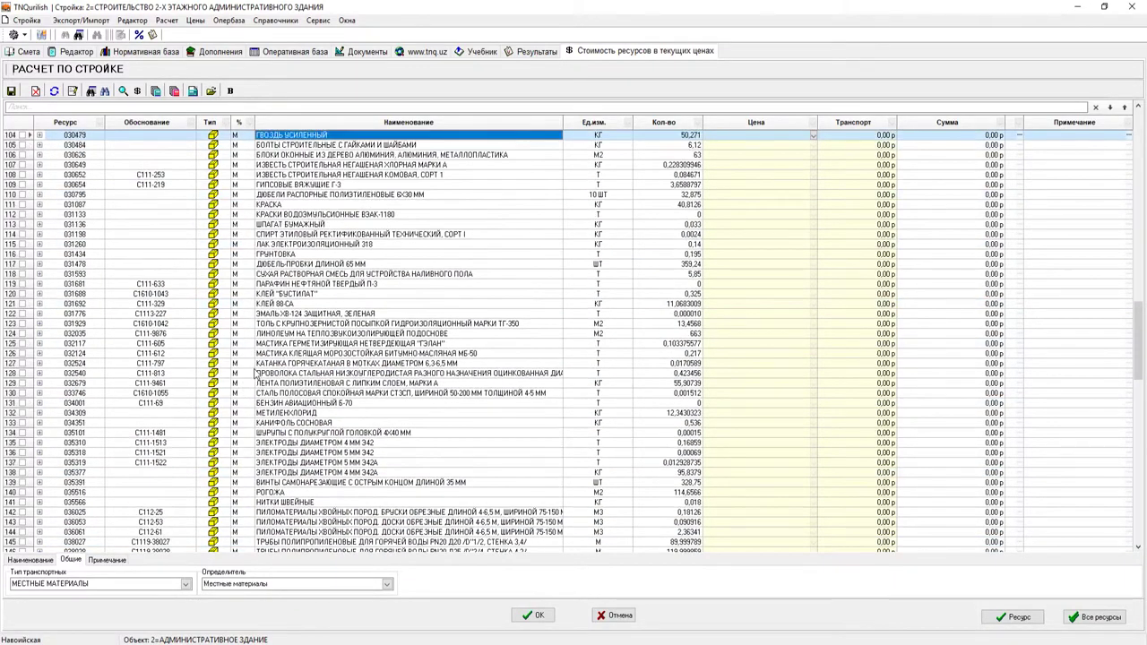
pyautogui.press('Down')
pyautogui.press('Down')
pyautogui.press('Down')
pyautogui.press('Down')
pyautogui.press('Down')
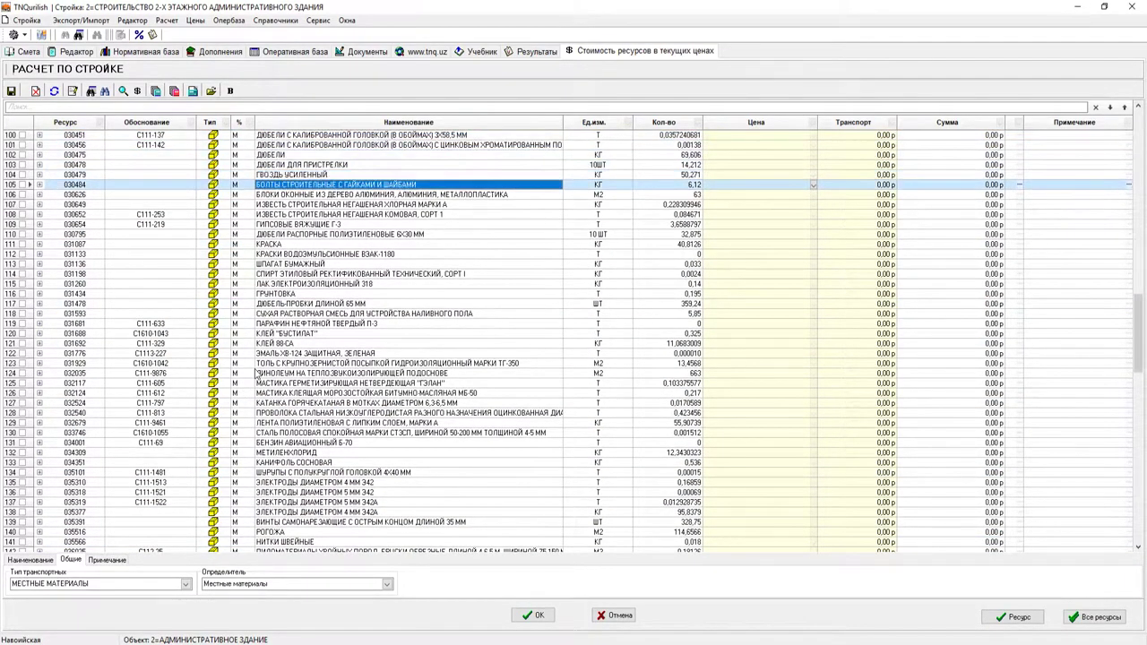
pyautogui.click(690, 185)
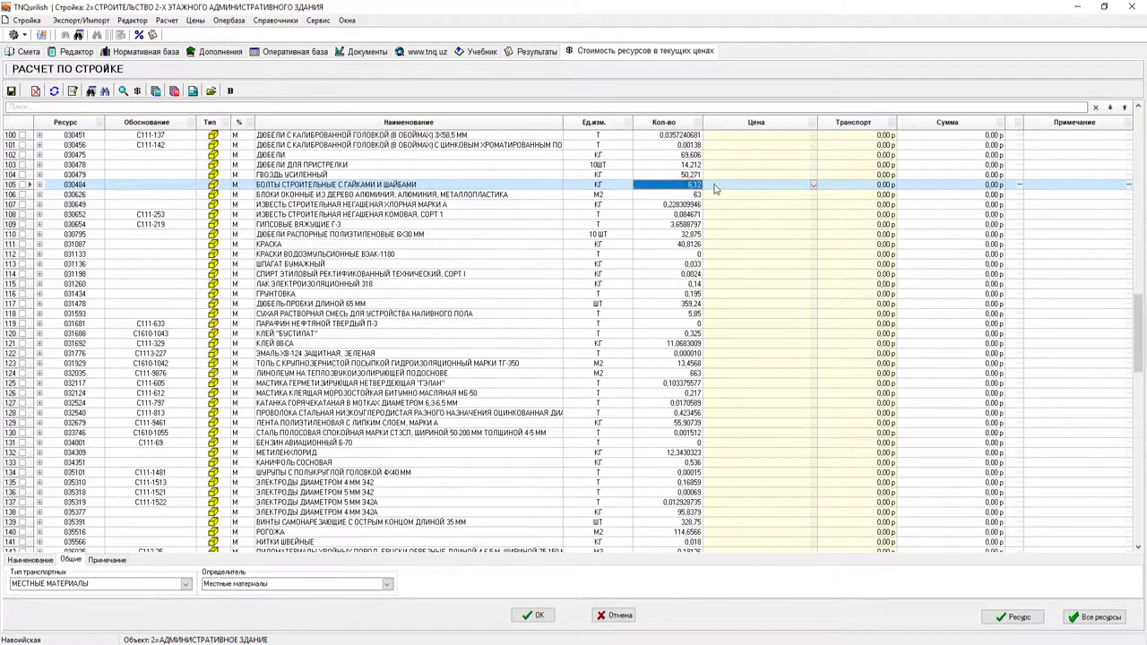
# Set the current price of the construction workers' labour costs, resource 000001, to 28614,00
pyautogui.click(718, 184)
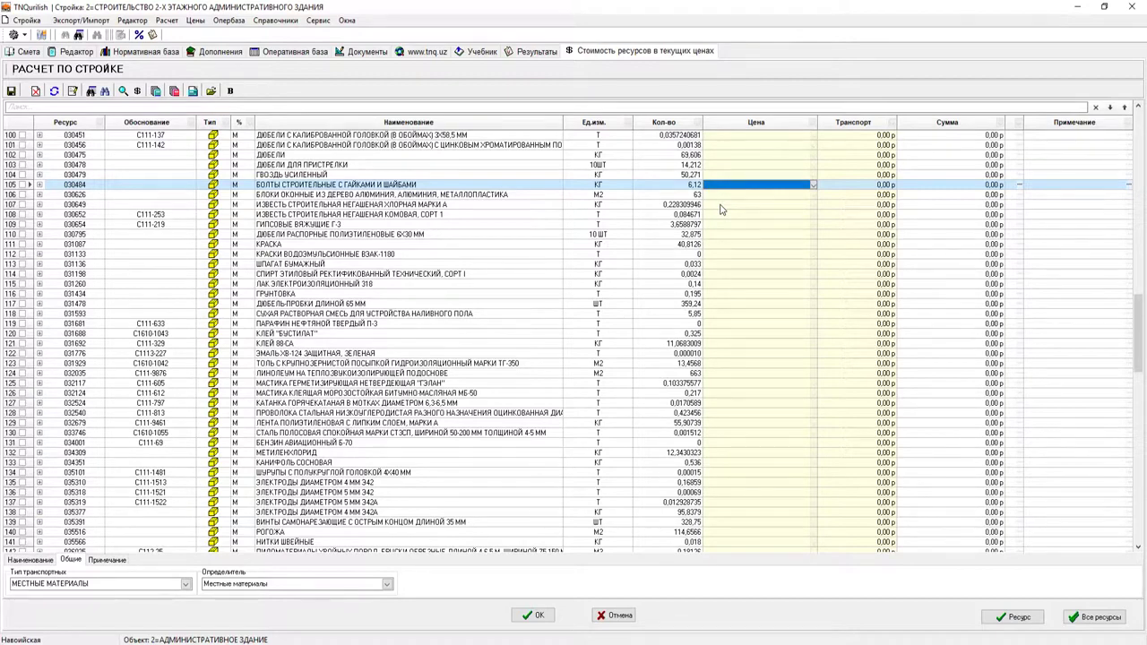
pyautogui.hotkey('ctrl', 'Home')
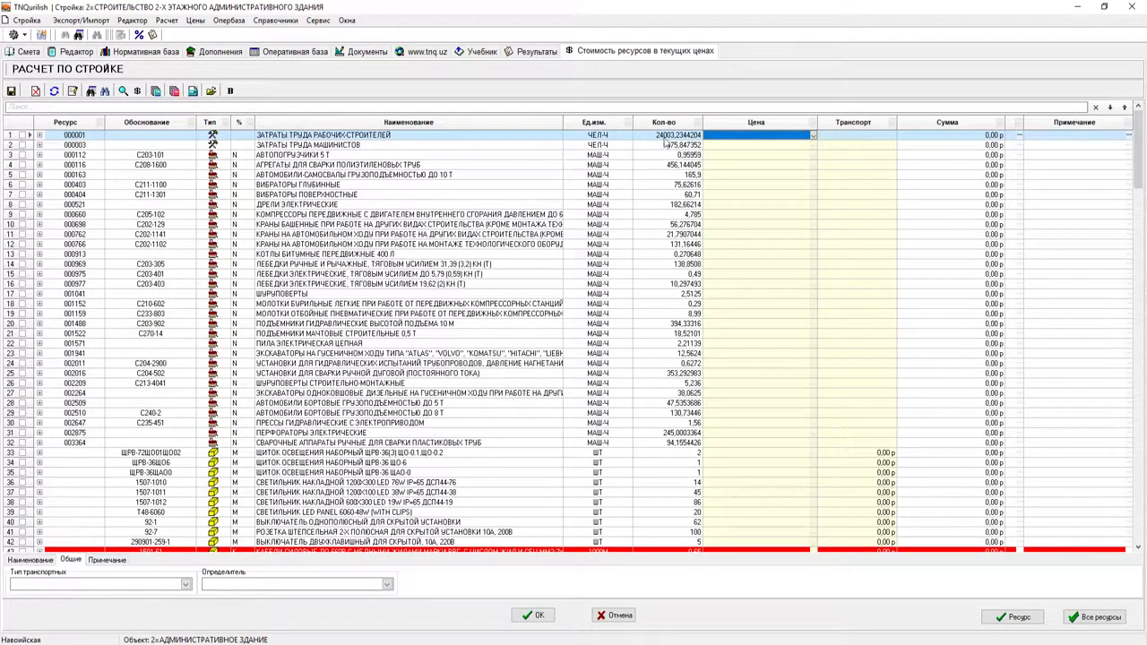
pyautogui.write('28614,00')
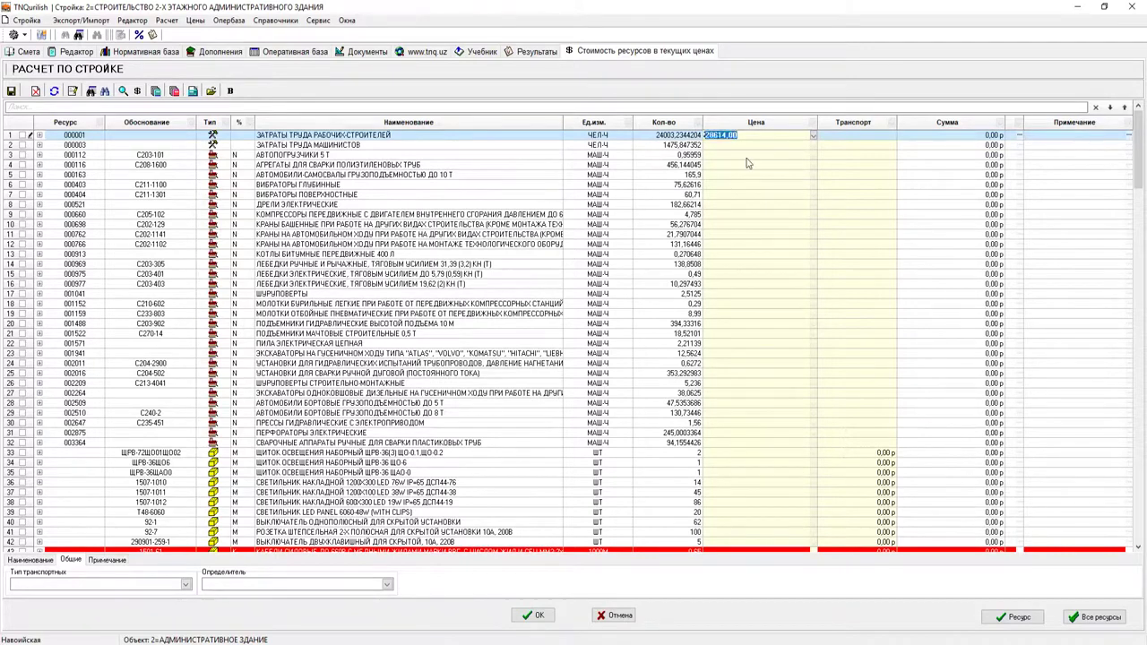
pyautogui.press('Return')
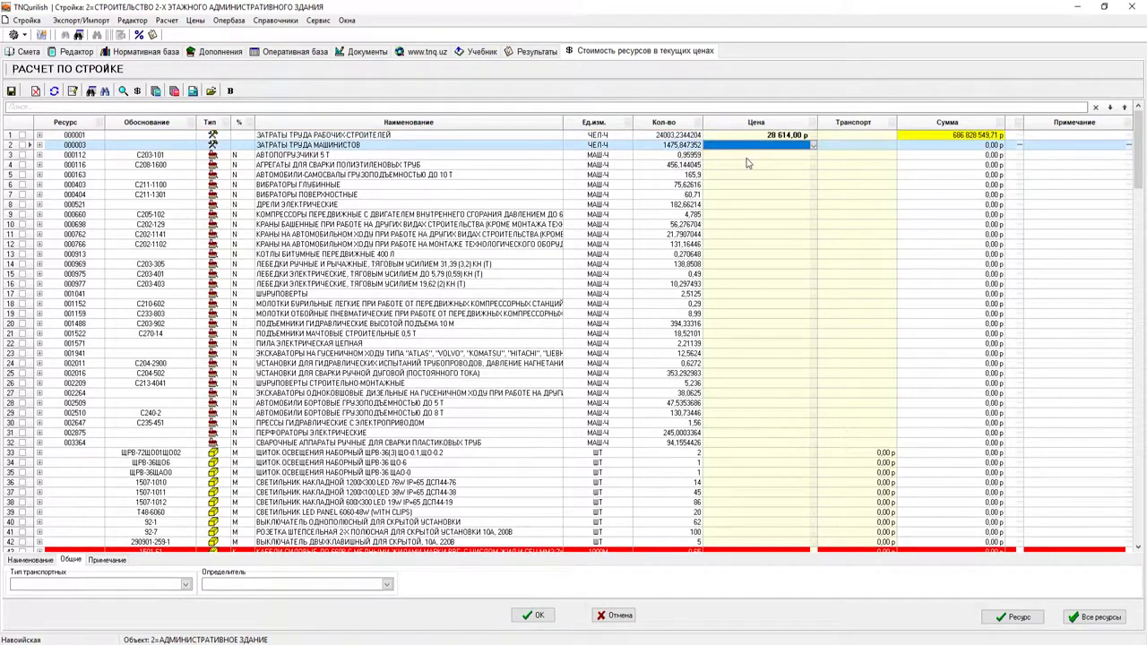
# Set the current price of АВТОПОГРУЗЧИКИ 5 Т, resource 000112, to 50000
pyautogui.press('Down')
pyautogui.press('Down')
pyautogui.press('Down')
pyautogui.press('Down')
pyautogui.press('Down')
pyautogui.press('Down')
pyautogui.press('Down')
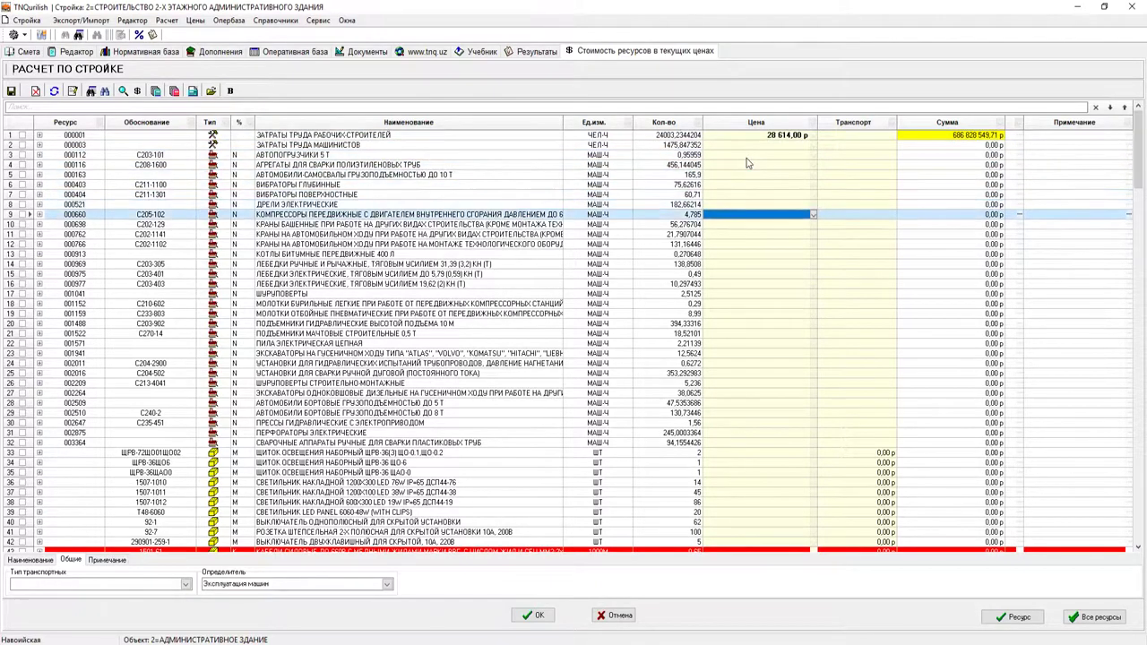
pyautogui.press('Up')
pyautogui.press('Up')
pyautogui.press('Up')
pyautogui.press('Up')
pyautogui.press('Up')
pyautogui.press('Up')
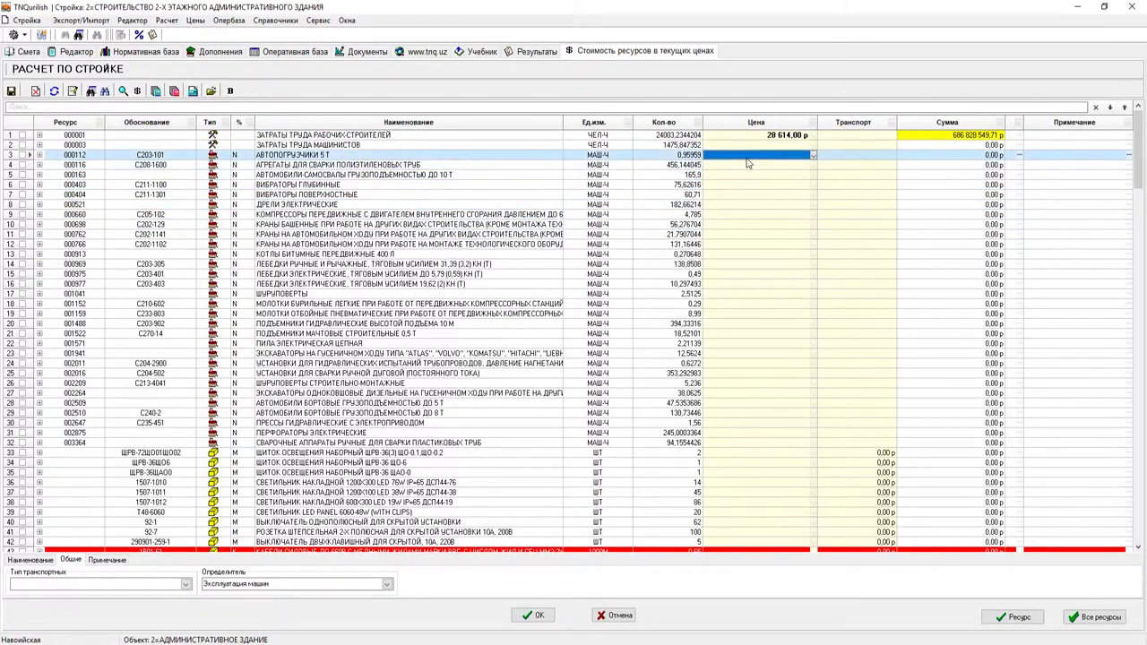
pyautogui.write('50000')
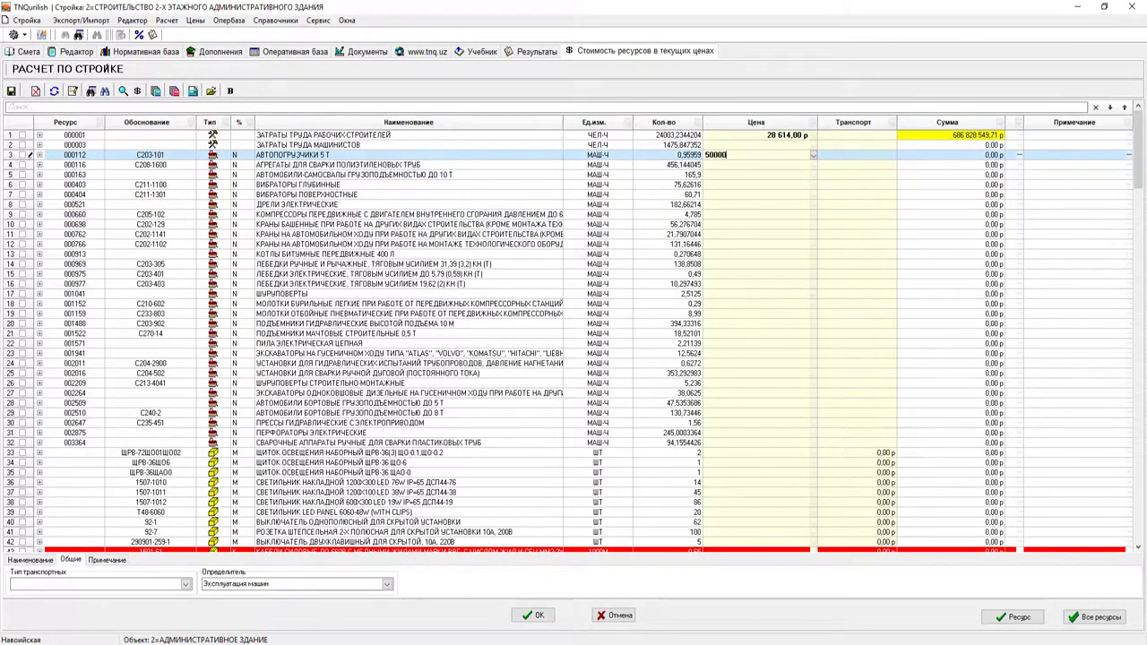
pyautogui.press('Return')
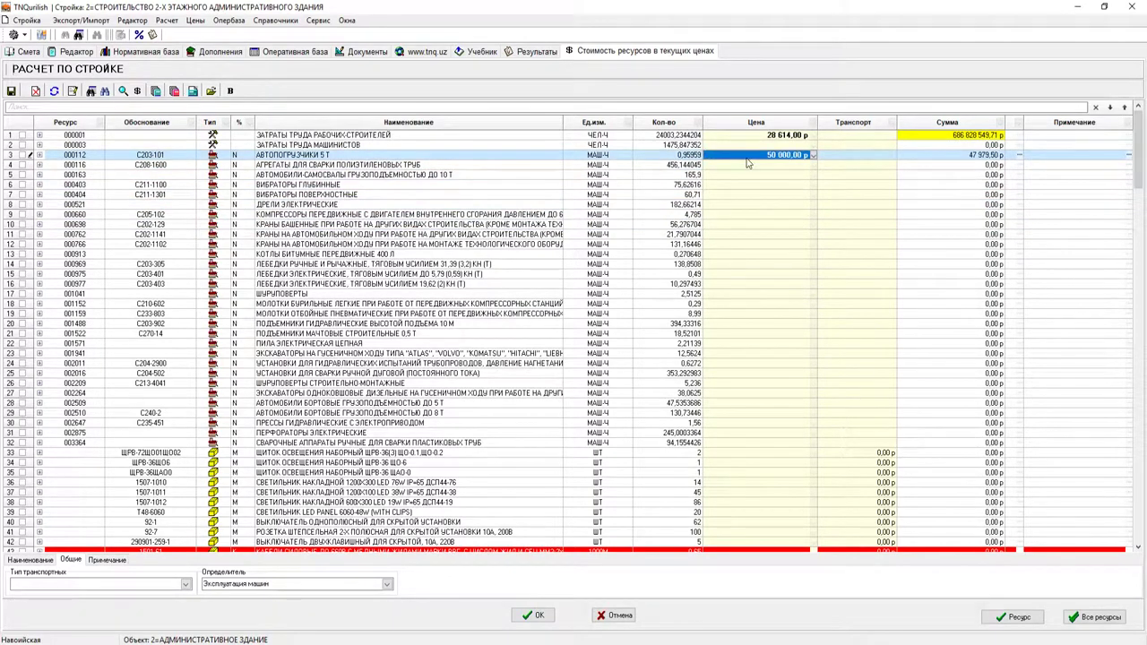
pyautogui.press('Left')
pyautogui.press('Left')
pyautogui.press('Left')
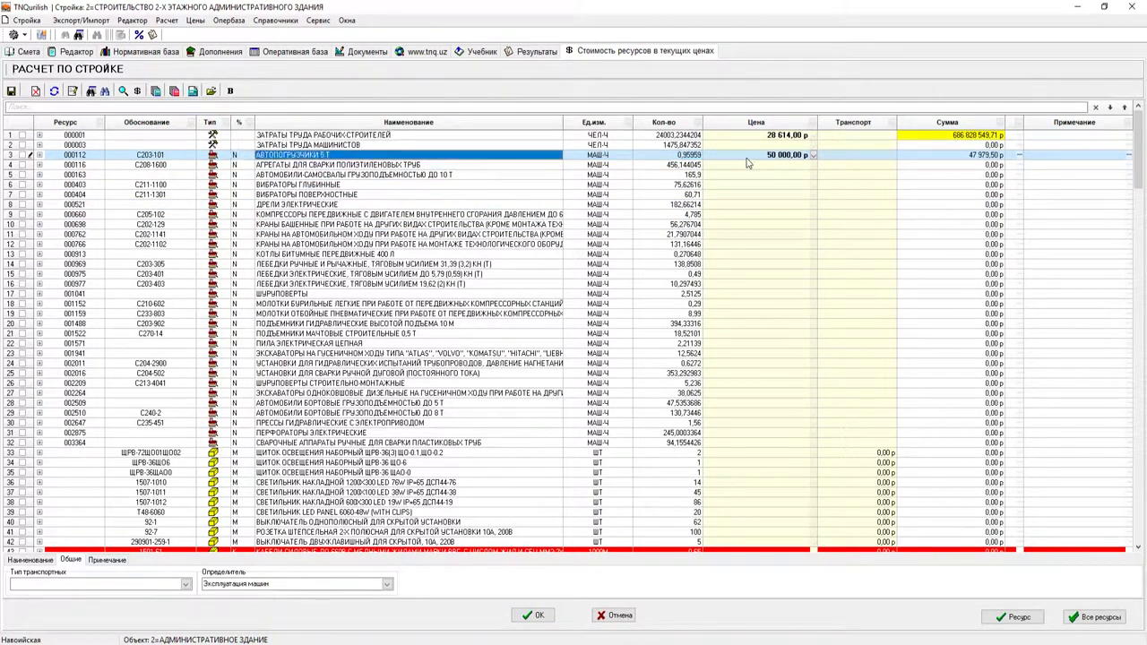
pyautogui.press('Right')
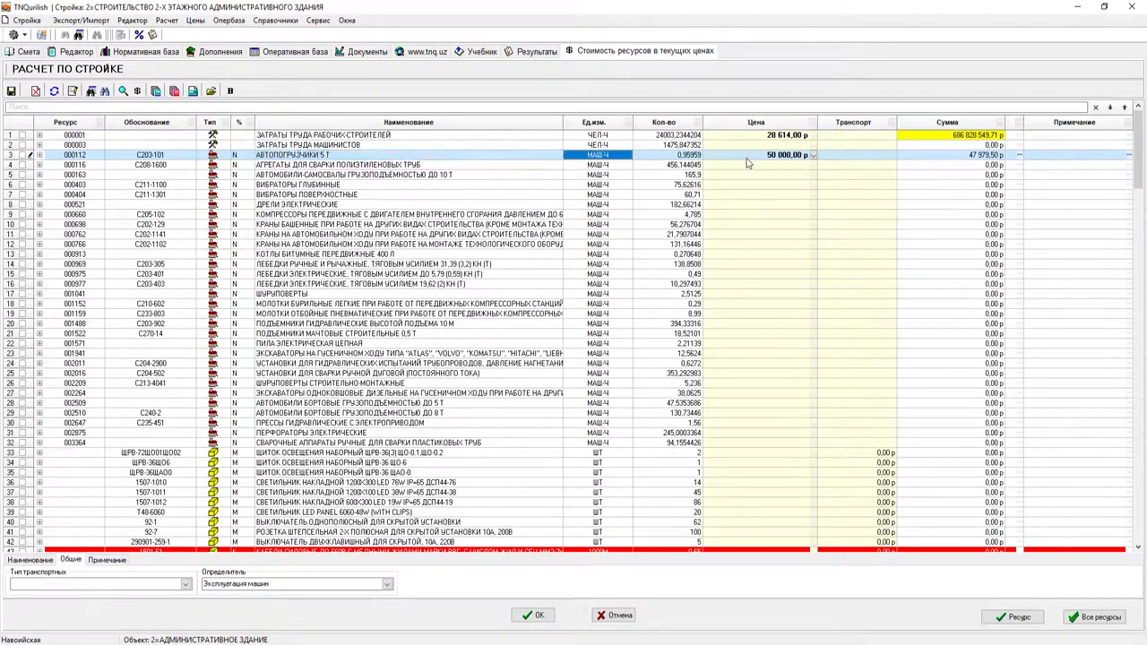
pyautogui.press('Left')
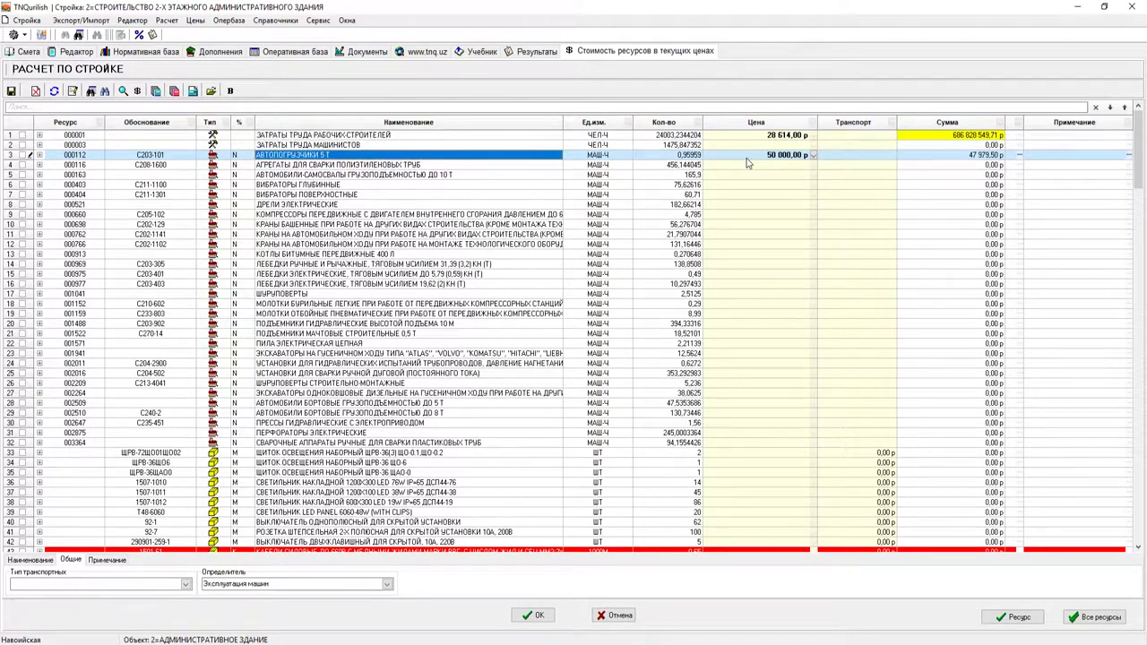
pyautogui.press('Up')
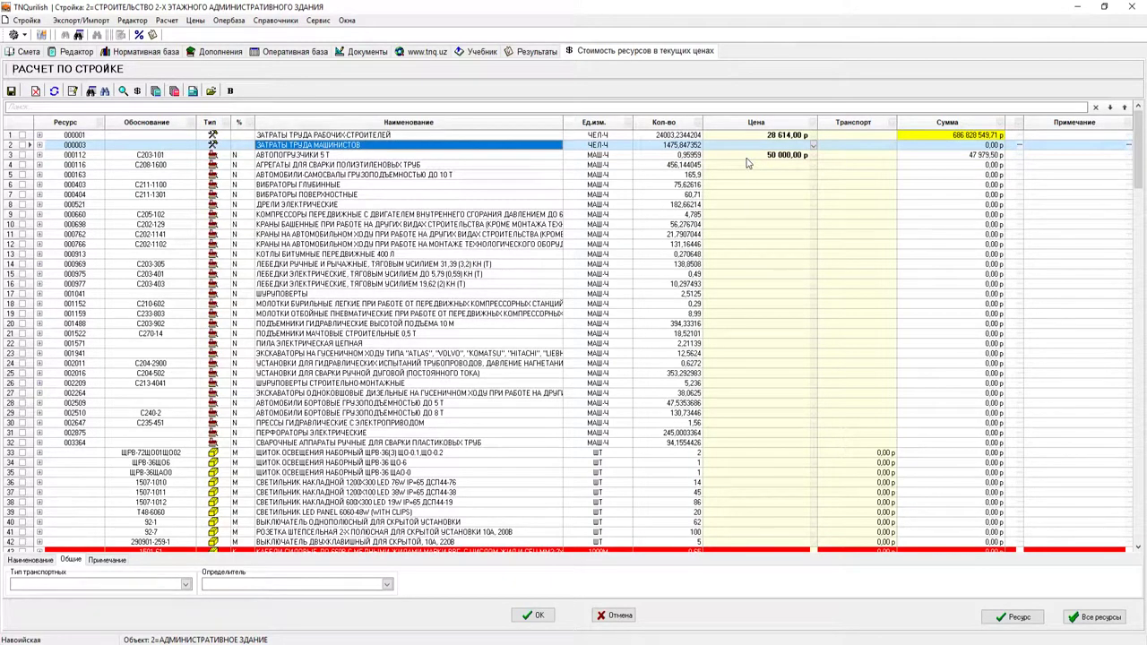
pyautogui.click(746, 156)
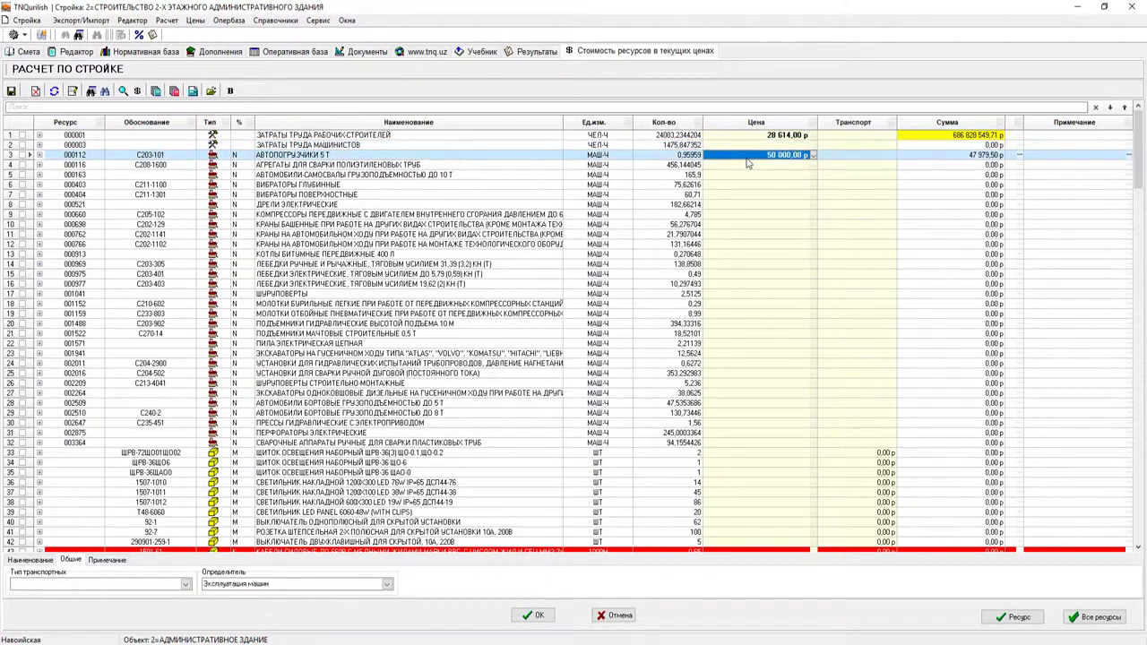
pyautogui.press('Down')
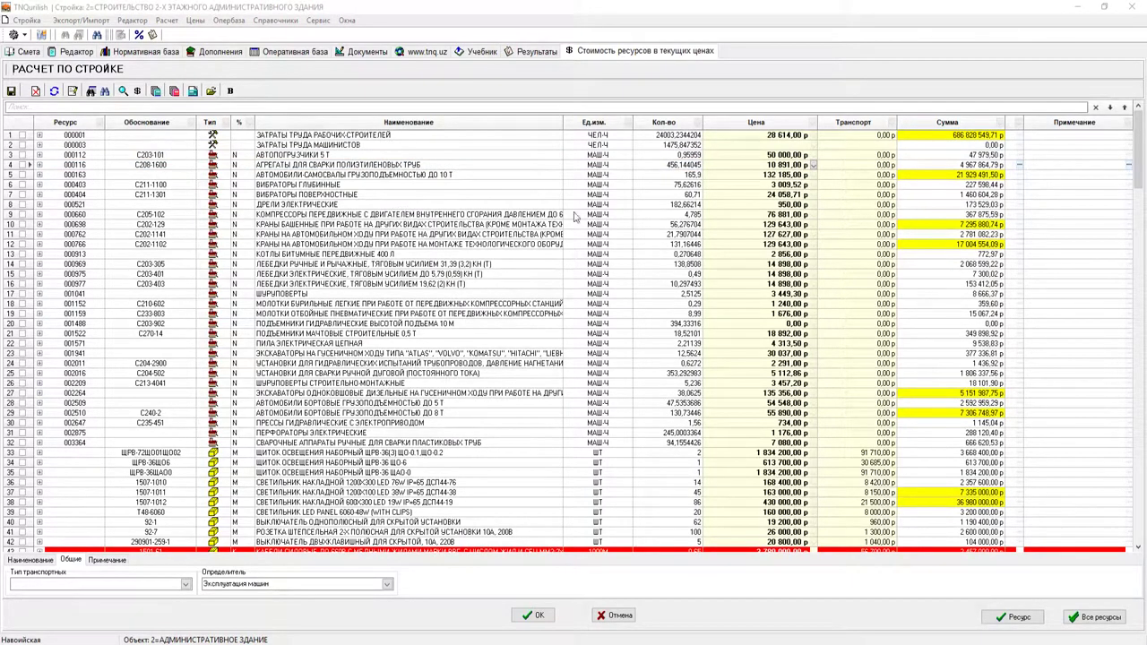
# Review the current prices from the machines down to the surface-mounted lamps and accept the list to calculate the project-wide resource statement
pyautogui.click(756, 187)
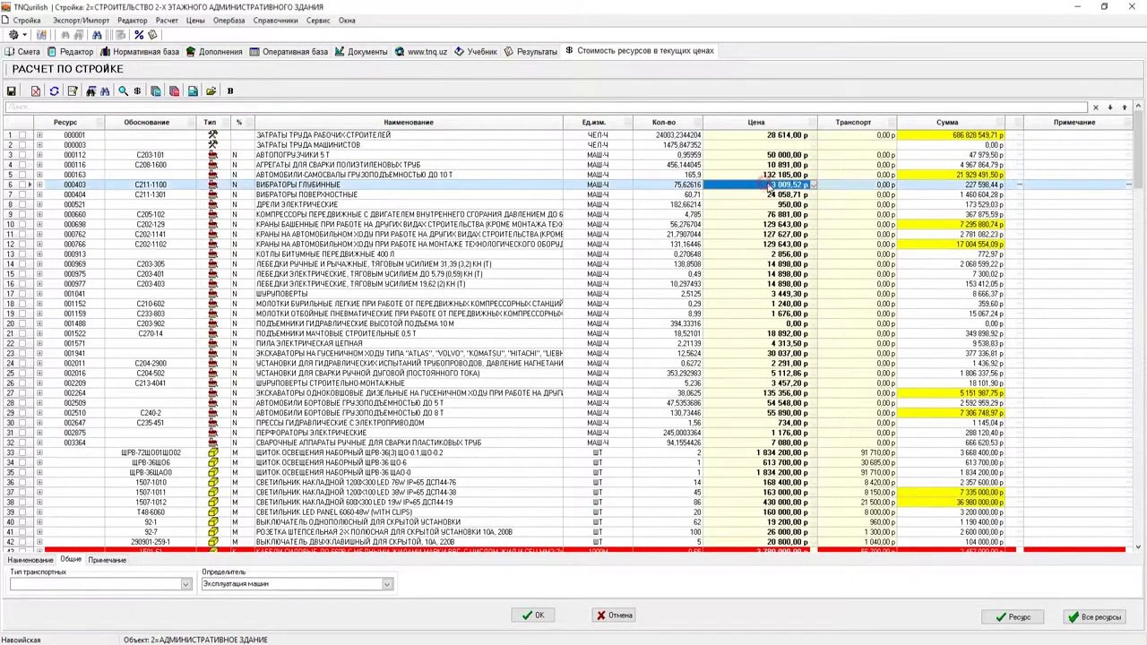
pyautogui.press('Up')
pyautogui.press('Up')
pyautogui.press('Up')
pyautogui.press('Down')
pyautogui.press('Down')
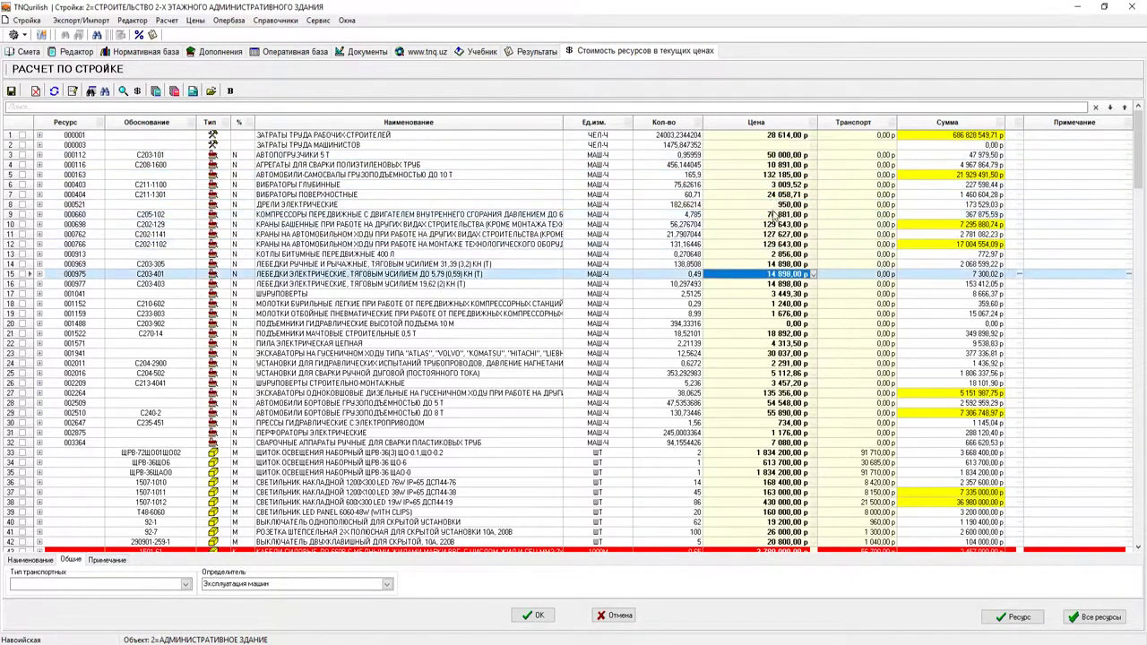
pyautogui.press('Down')
pyautogui.press('Down')
pyautogui.press('Down')
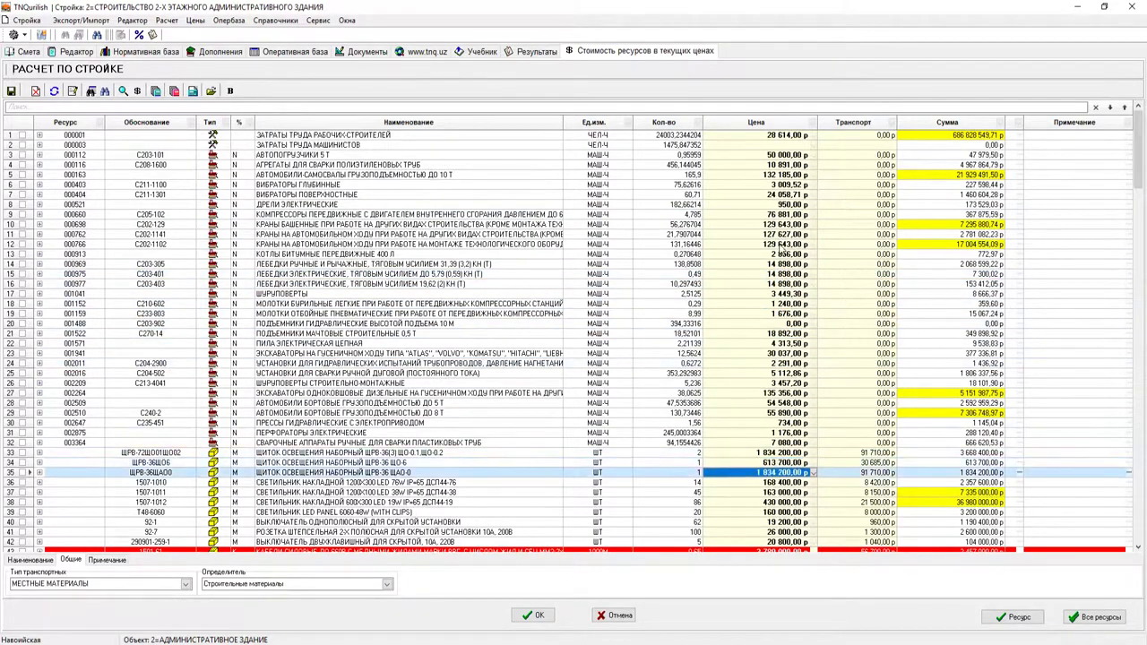
pyautogui.press('Down')
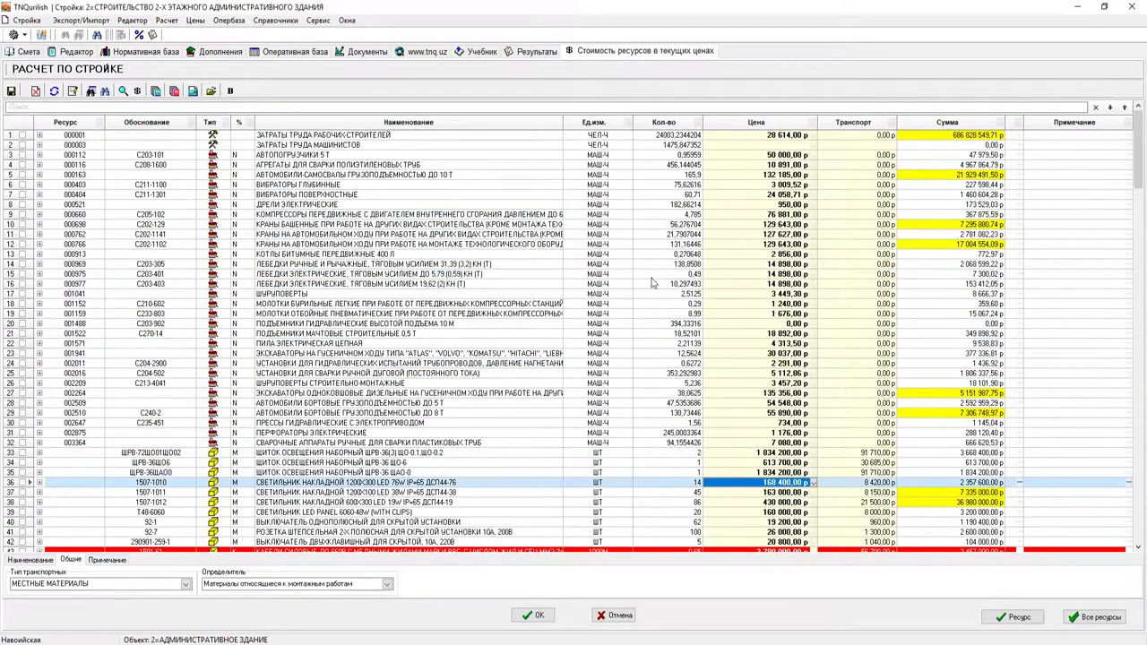
pyautogui.click(536, 616)
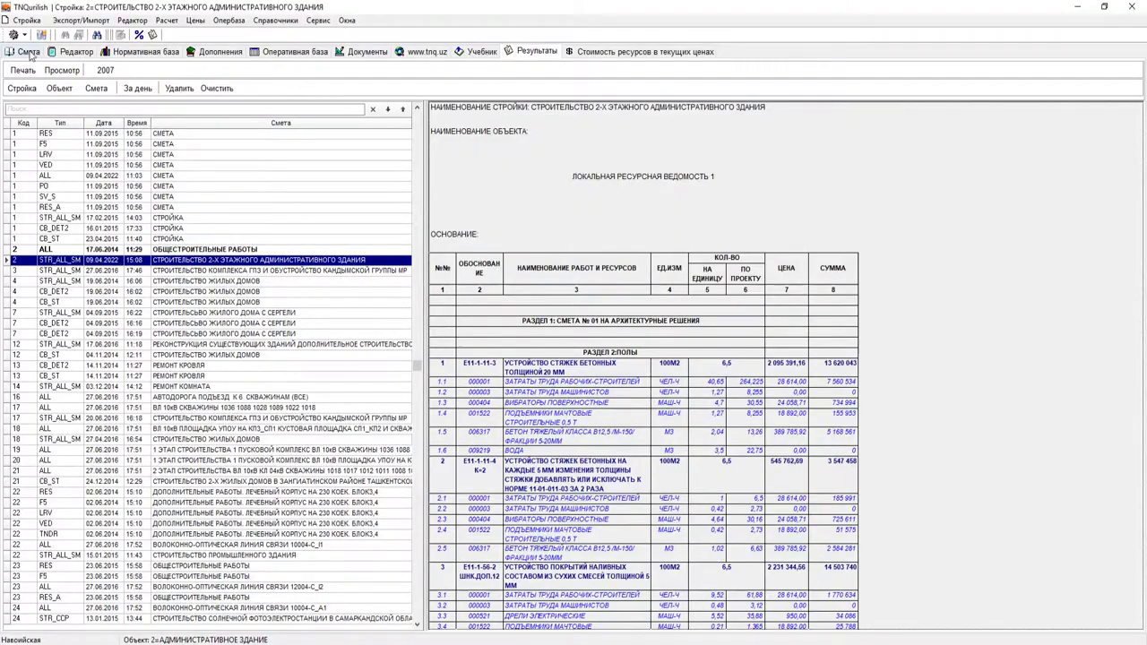
# Return to the project's estimate list and review the estimates of АДМИНИСТРАТИВНОЕ ЗДАНИЕ by name and number
pyautogui.click(30, 52)
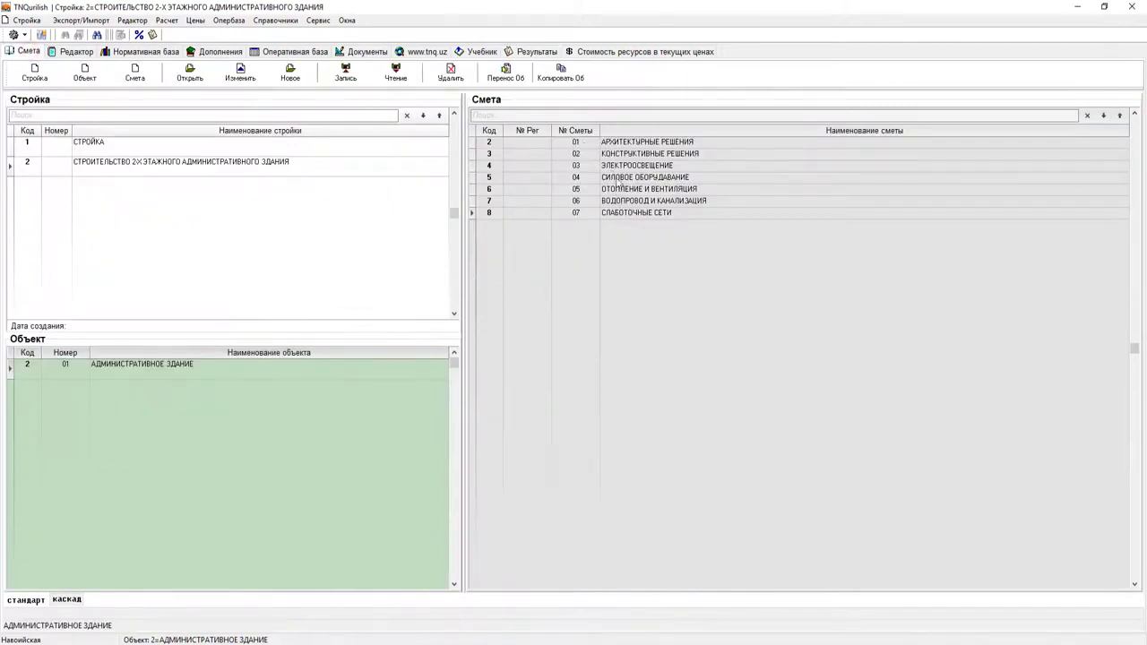
pyautogui.click(618, 141)
pyautogui.click(620, 153)
pyautogui.click(619, 165)
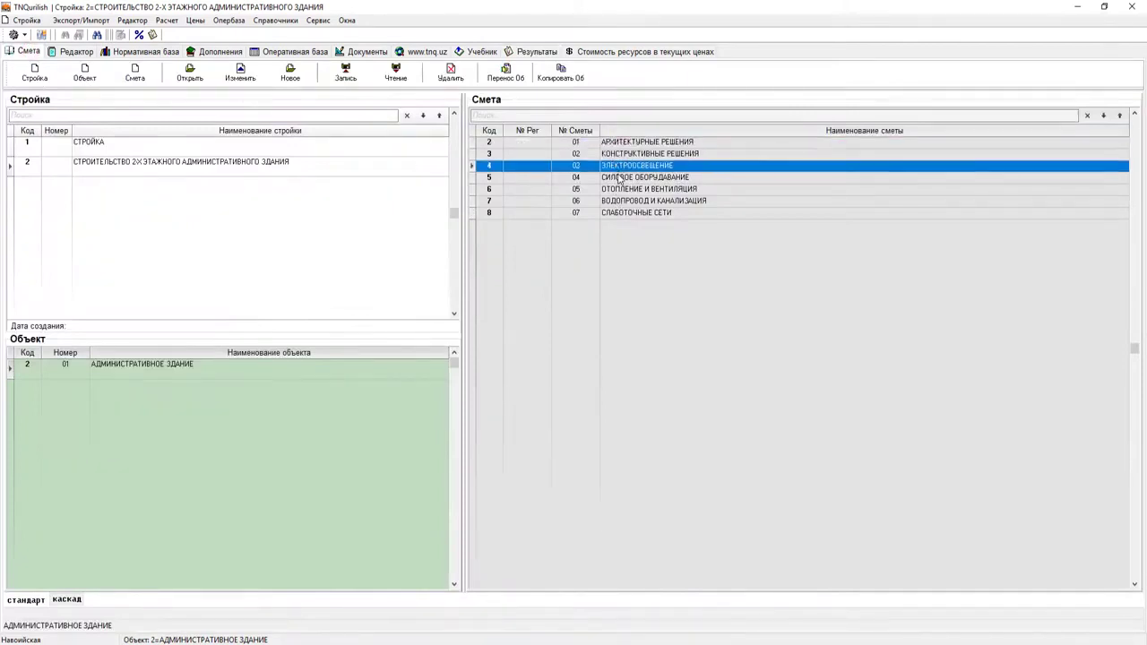
pyautogui.click(620, 176)
pyautogui.click(618, 141)
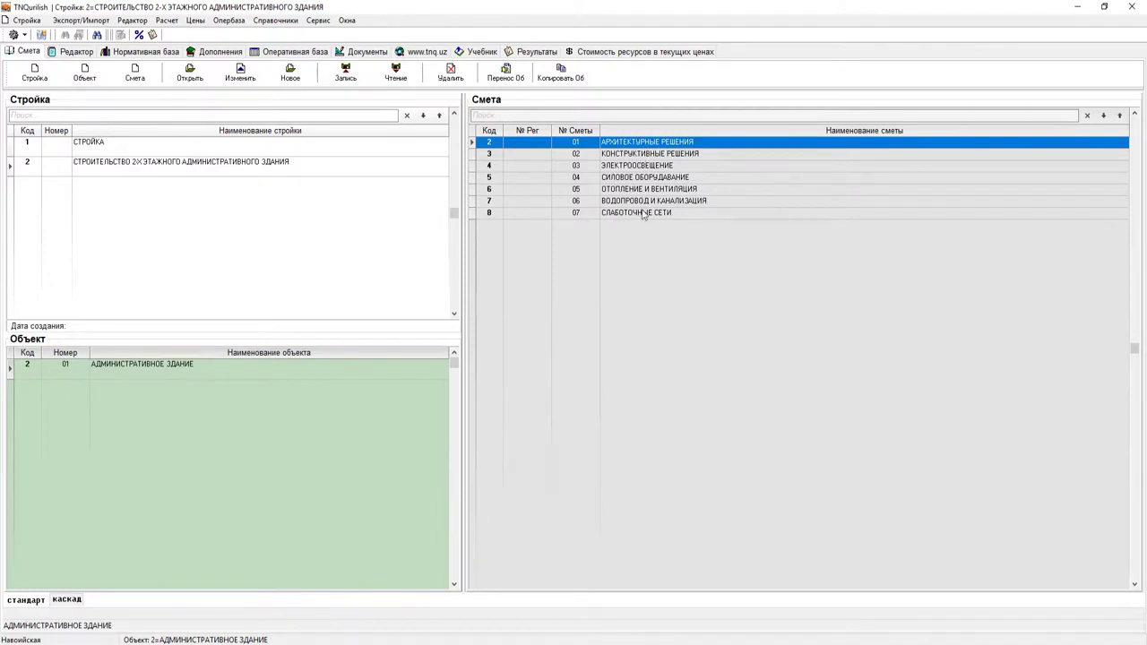
pyautogui.click(617, 156)
pyautogui.click(583, 144)
pyautogui.click(583, 155)
pyautogui.click(582, 166)
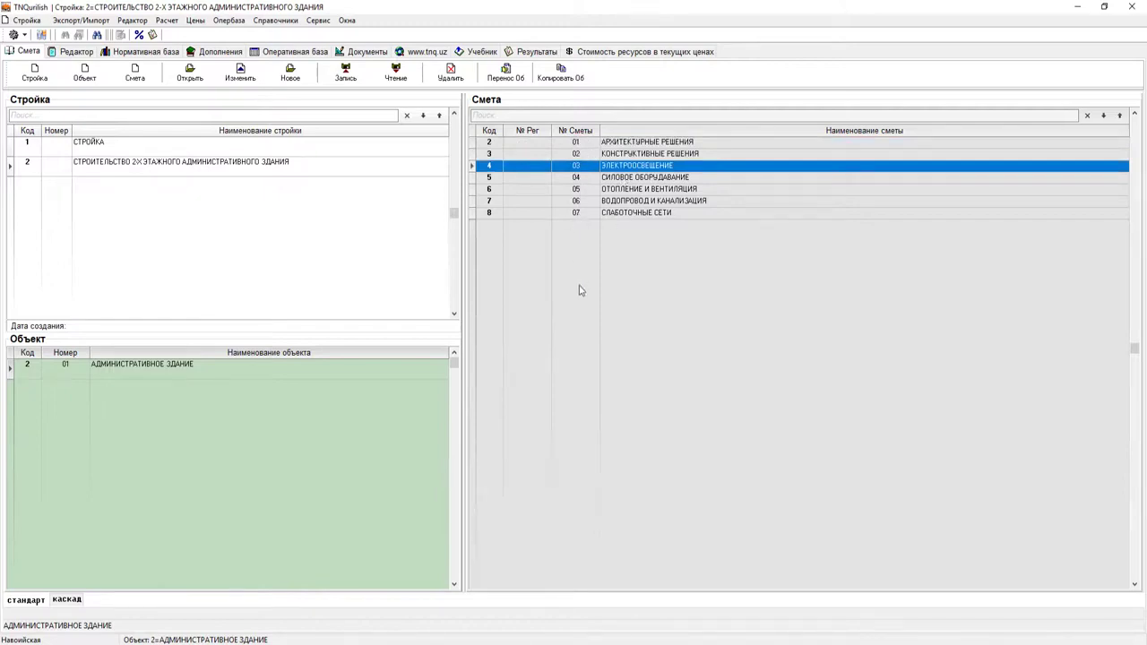
# Switch to the project's calculation results in Excel and widen price column G on the F5 sheet
pyautogui.click(527, 53)
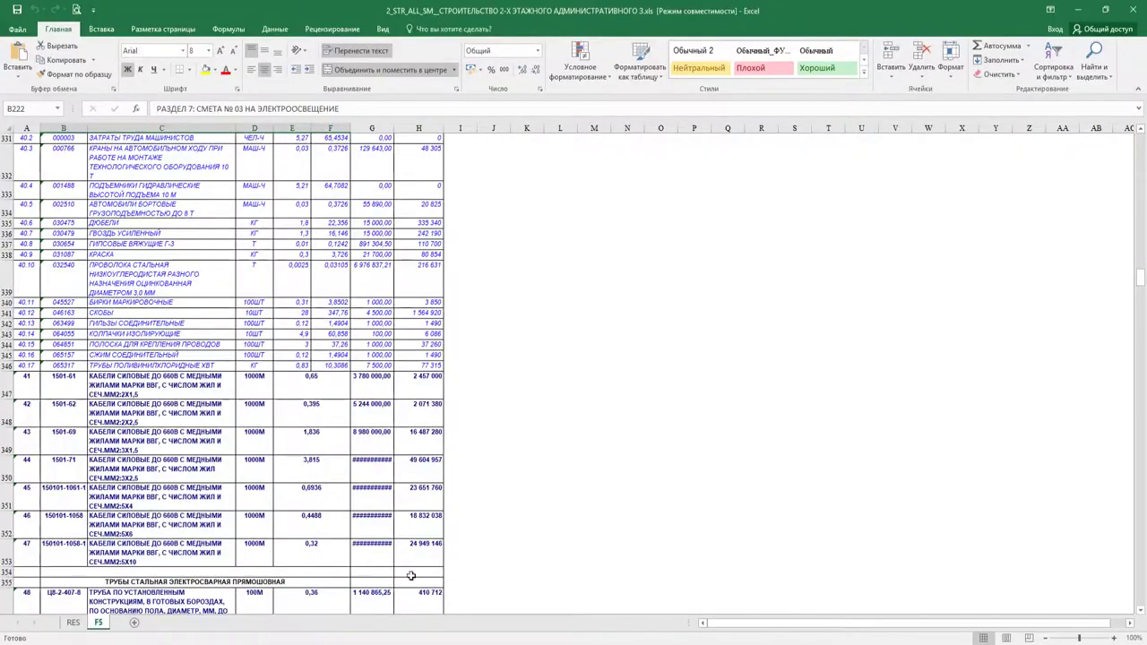
pyautogui.scroll(-3, 394, 359)
pyautogui.moveTo(393, 128); pyautogui.dragTo(400, 128)
# Examine the F5 sheet from the electric lighting section through СИЛОВОЕ ОБОРУДАВАНИЕ to the overall cost totals with 15% VAT
pyautogui.scroll(-1, 423, 357)
pyautogui.scroll(-7, 423, 356)
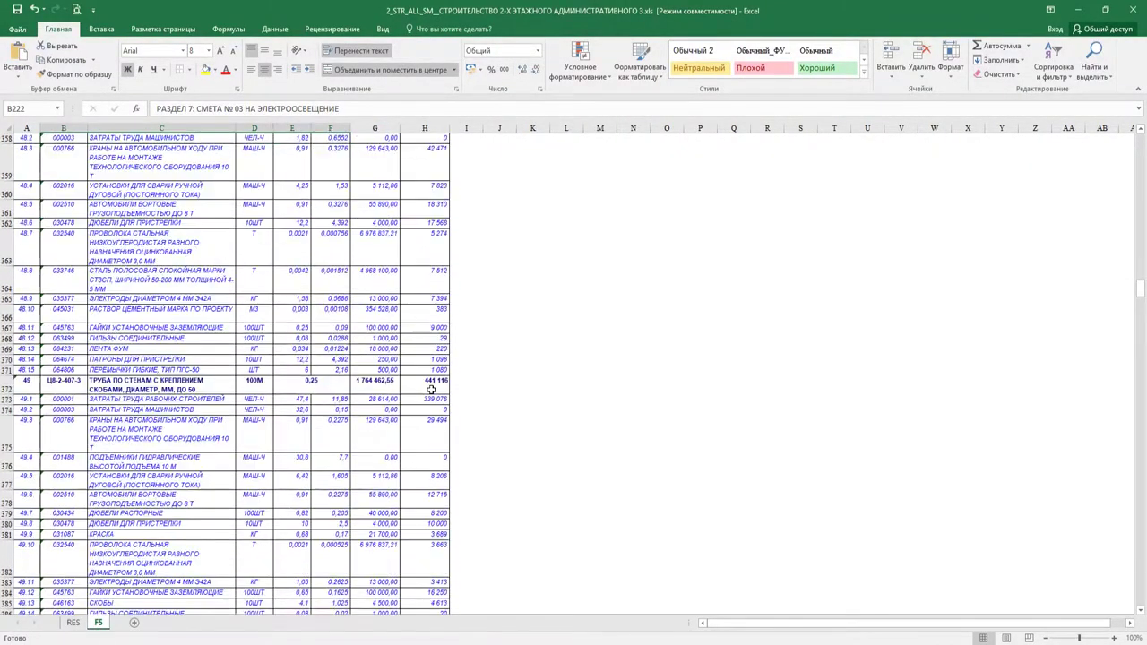
pyautogui.scroll(-6, 433, 394)
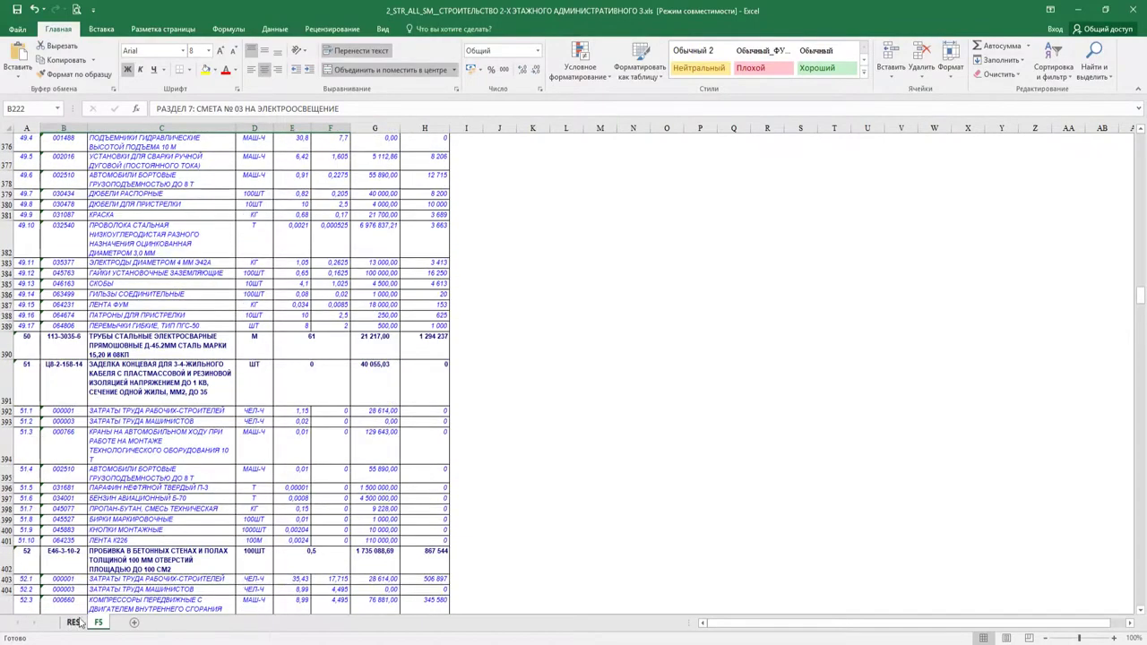
pyautogui.scroll(-12, 284, 534)
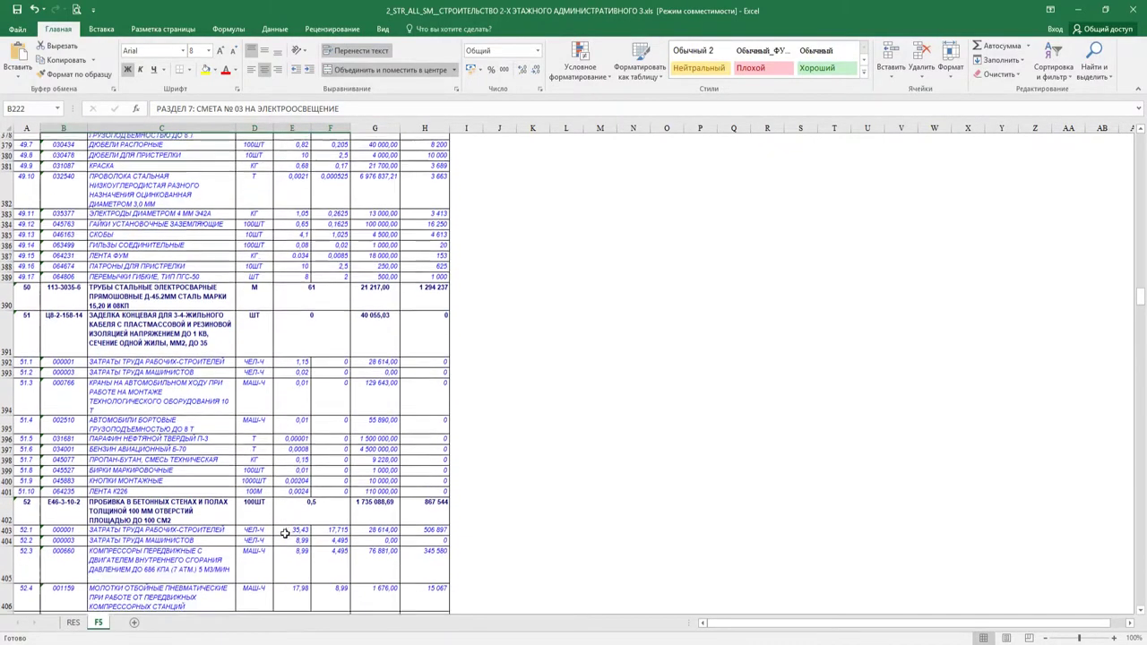
pyautogui.scroll(-4, 421, 499)
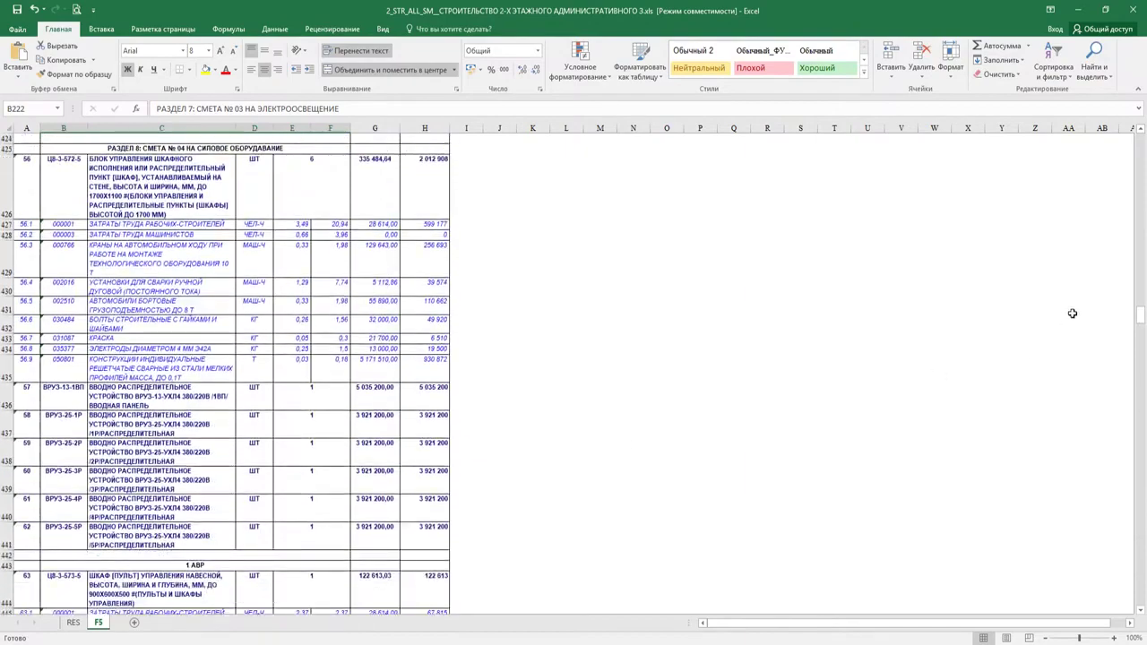
pyautogui.moveTo(1140, 311); pyautogui.dragTo(1127, 617)
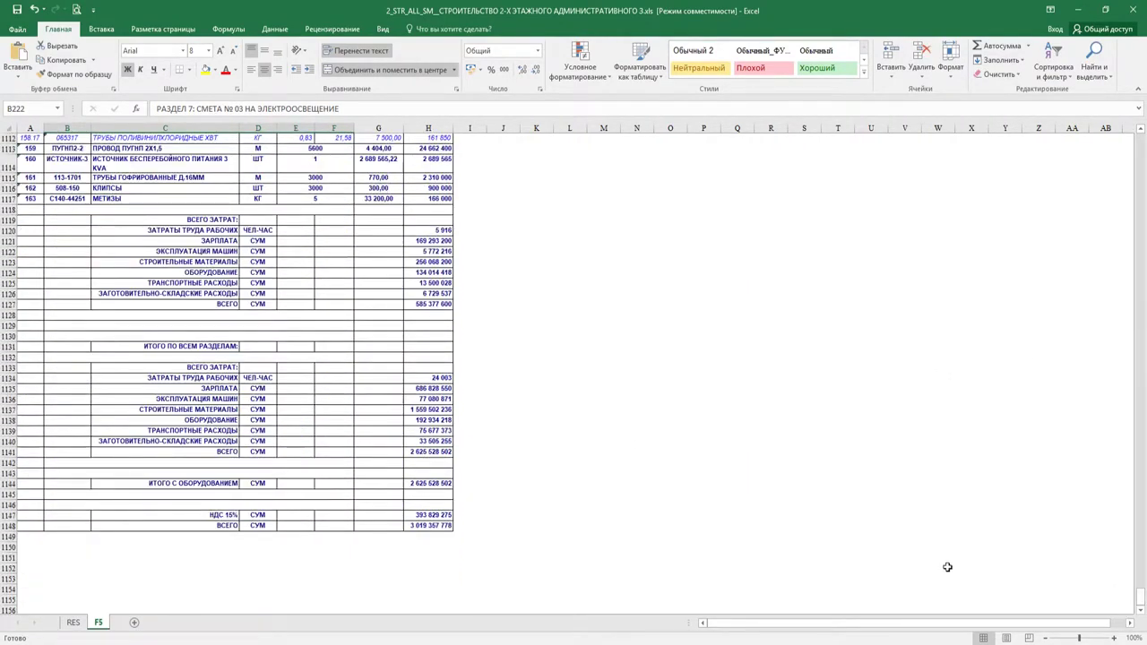
pyautogui.scroll(1, 854, 547)
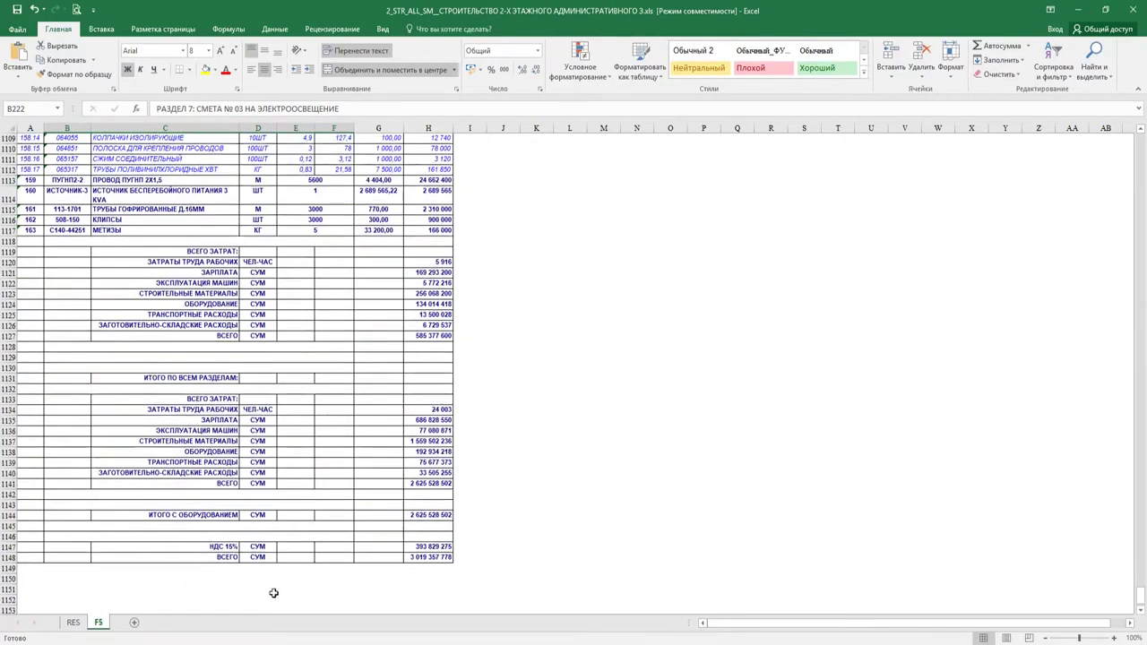
# Review the СВОДНАЯ РЕСУРСНАЯ СМЕТА on the RES sheet from its cost summary down to the totals with 15% VAT
pyautogui.click(73, 622)
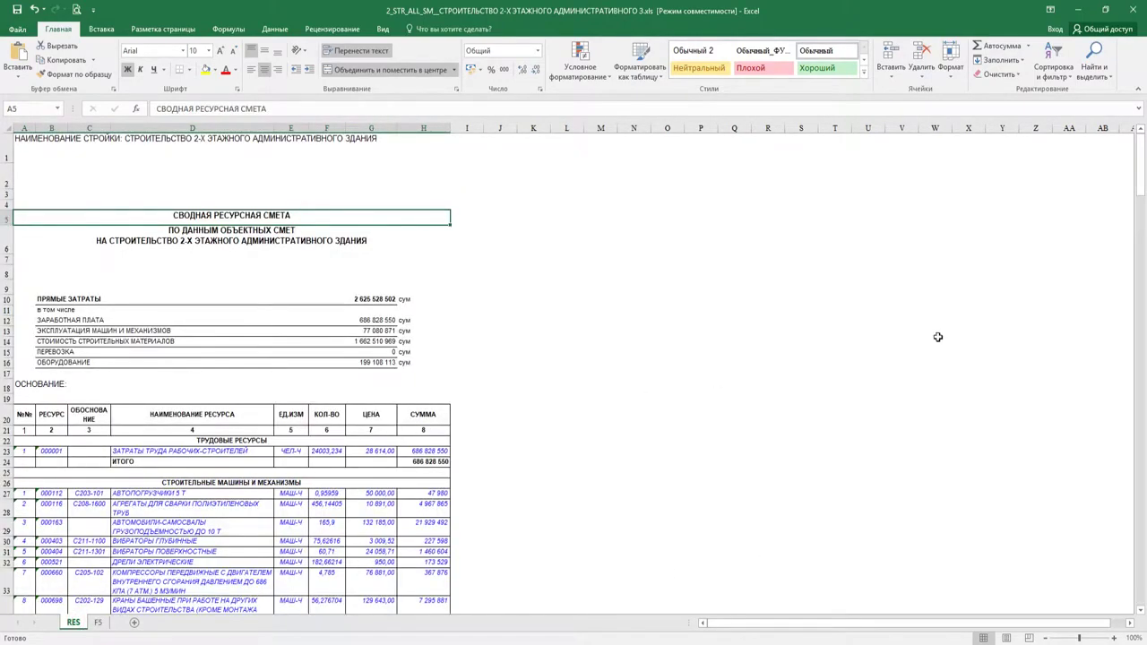
pyautogui.moveTo(1141, 199); pyautogui.dragTo(1142, 596)
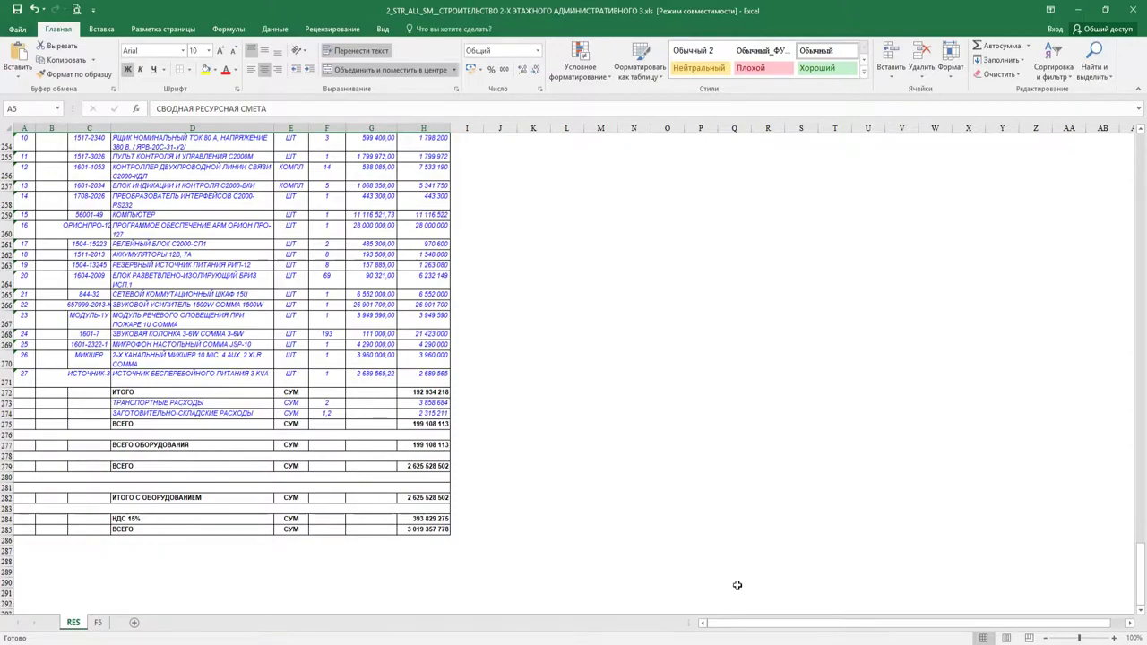
# Switch to TNQurilish, return to the estimate editor and view the Исходные данные cost settings without changing them
pyautogui.hotkey('alt', 'Tab')
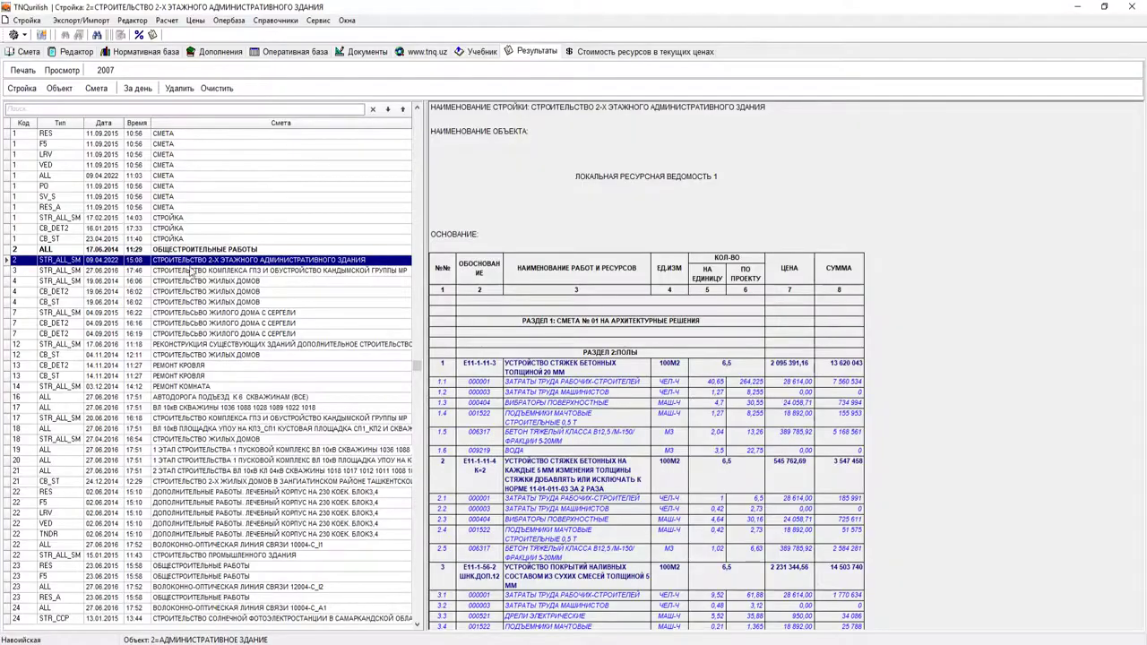
pyautogui.click(77, 52)
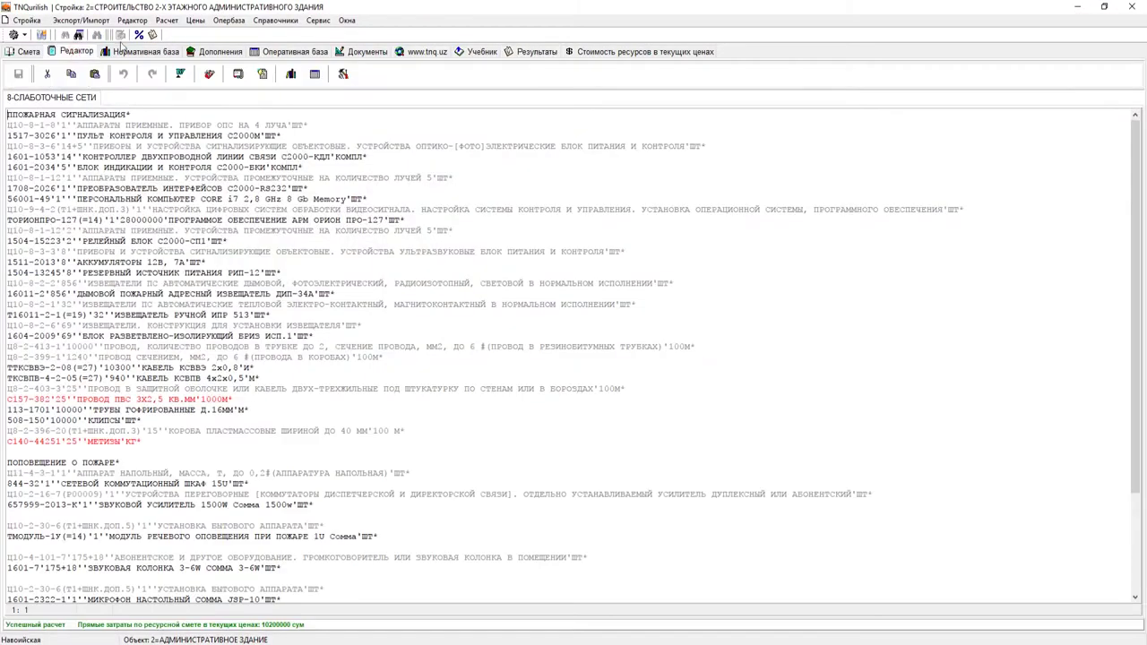
pyautogui.click(139, 35)
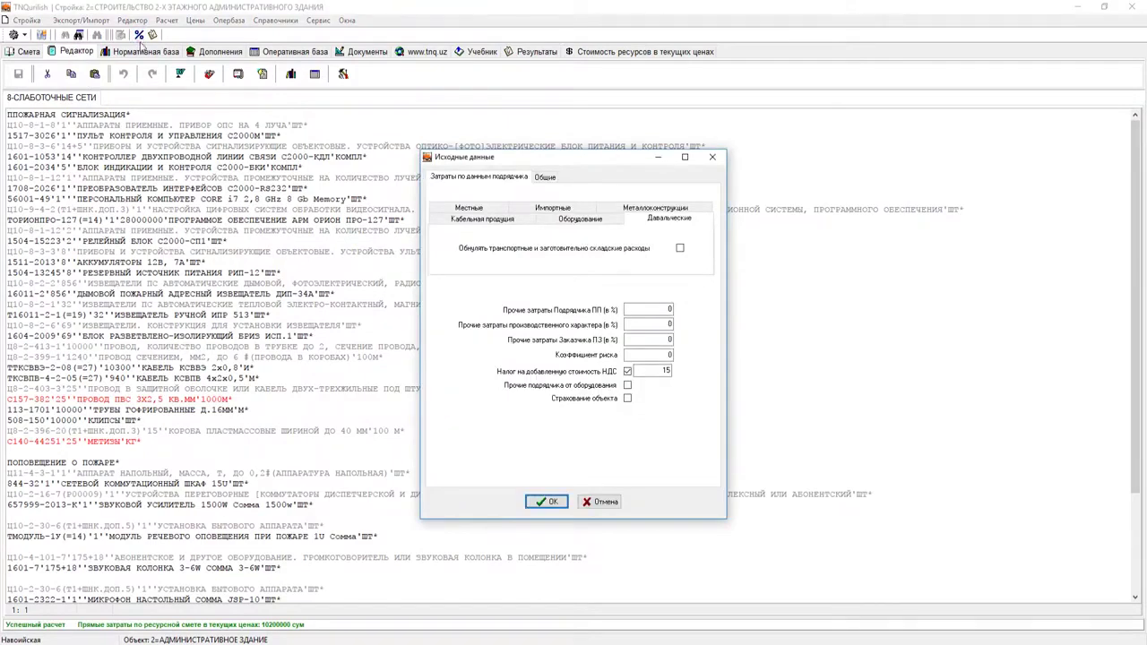
pyautogui.click(712, 157)
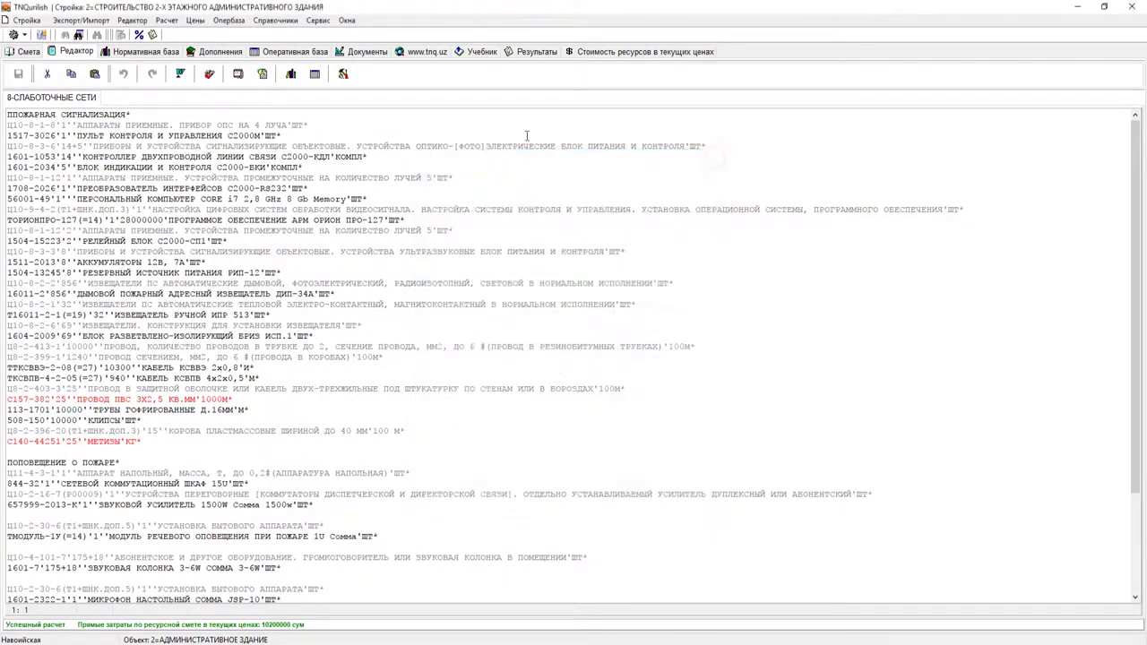
# Switch back to the results workbook in Excel and close it without saving changes
pyautogui.click(391, 642)
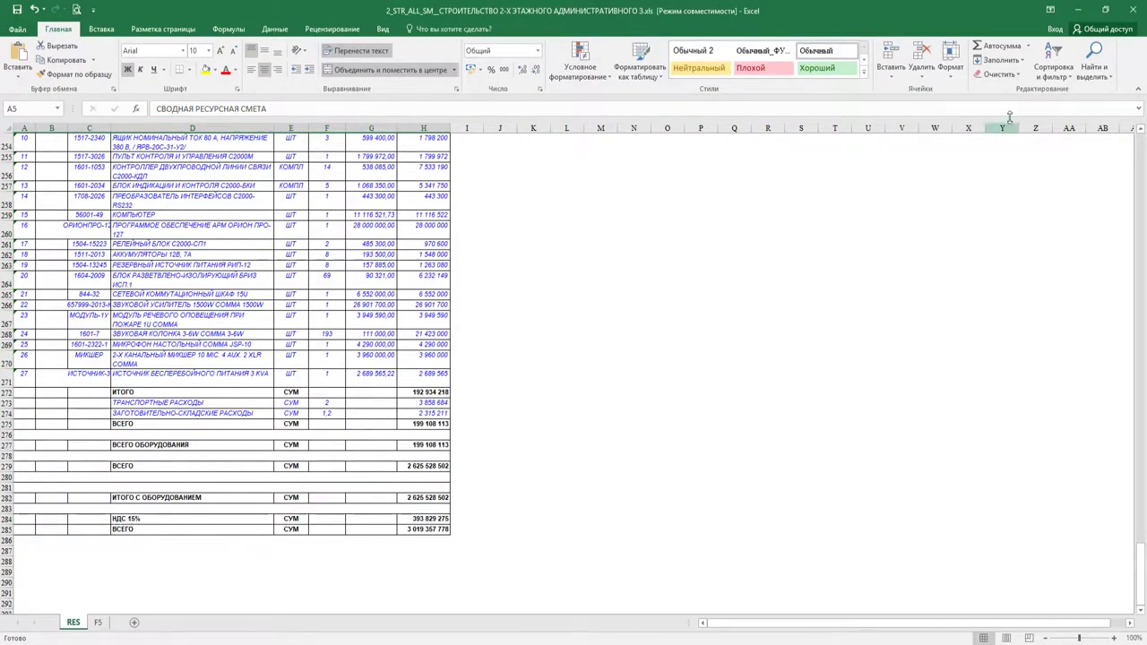
pyautogui.click(1131, 12)
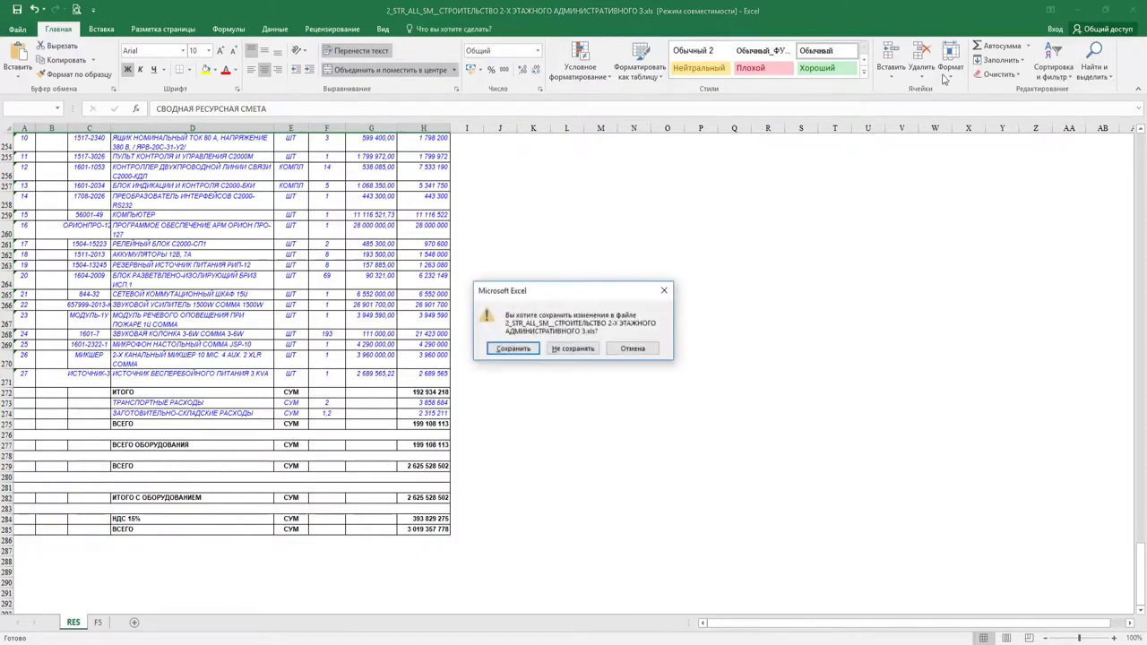
pyautogui.click(583, 349)
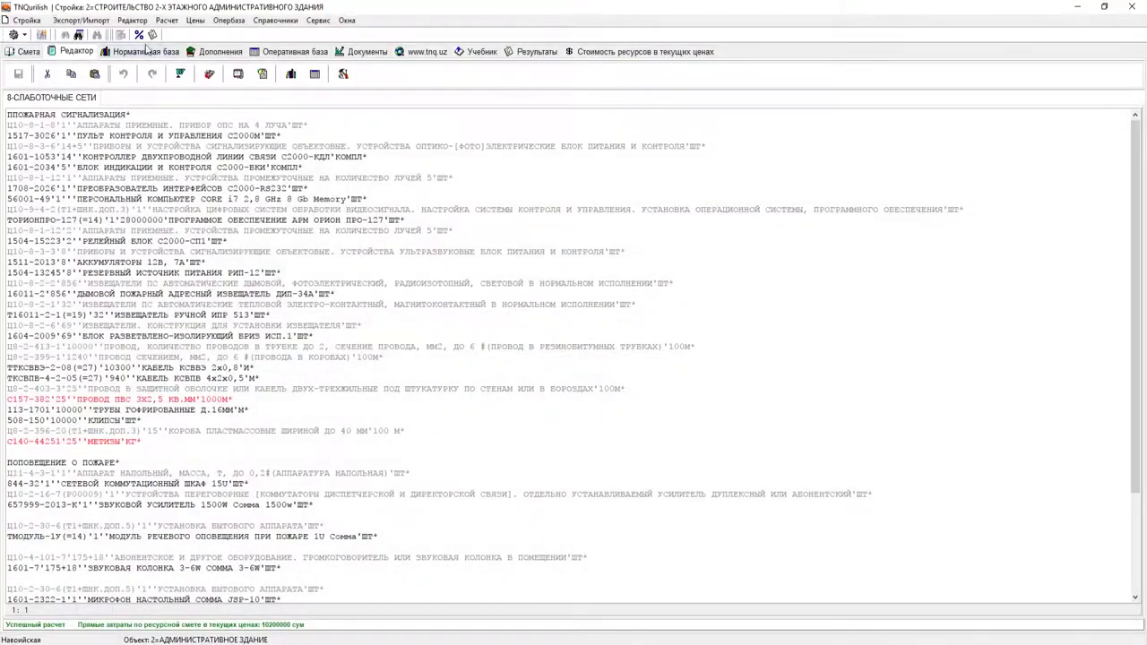
# In Исходные данные, set contractor's other costs to 17,27%, other production costs to 4,54% and risk coefficient to 1,01, and enable Страхование объекта
pyautogui.click(139, 35)
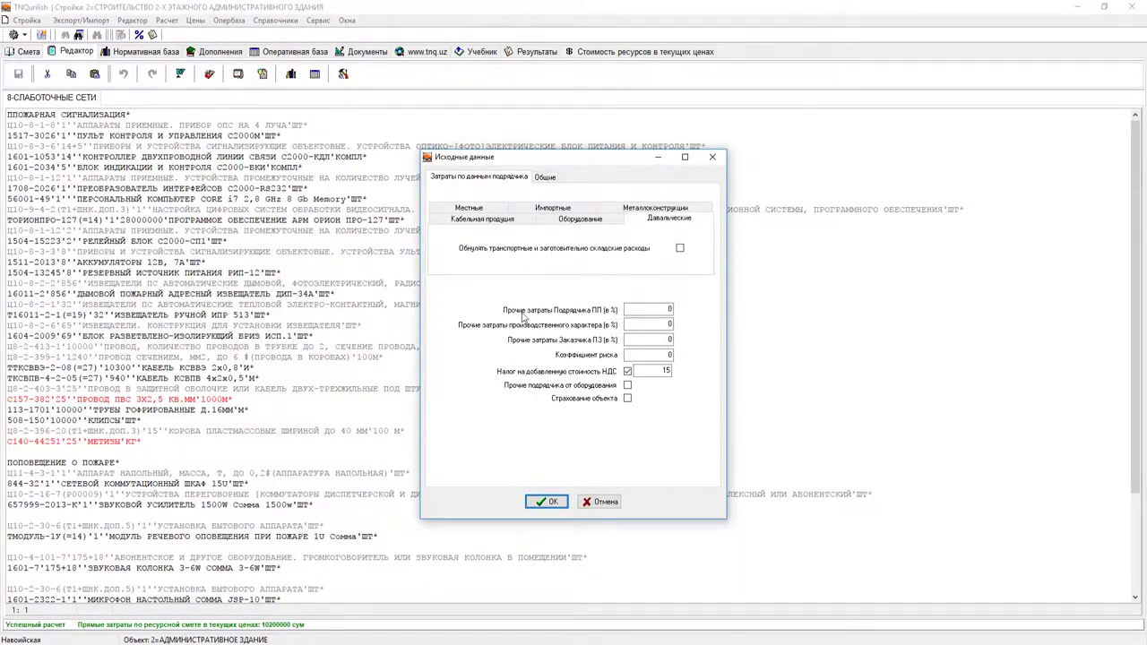
pyautogui.click(712, 157)
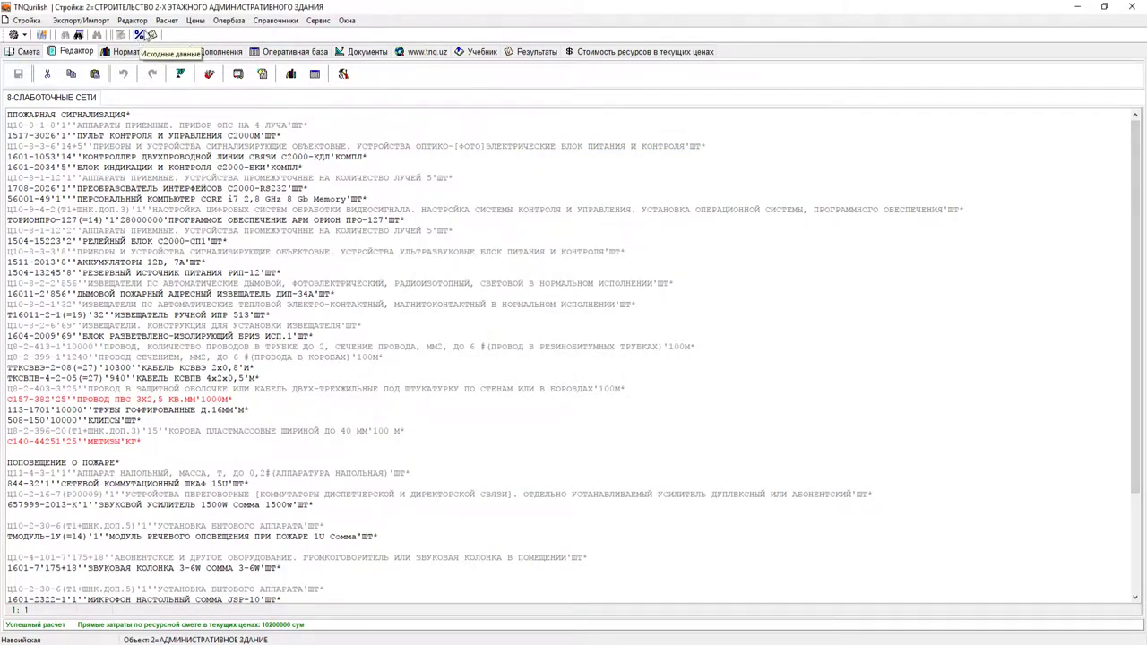
pyautogui.click(139, 36)
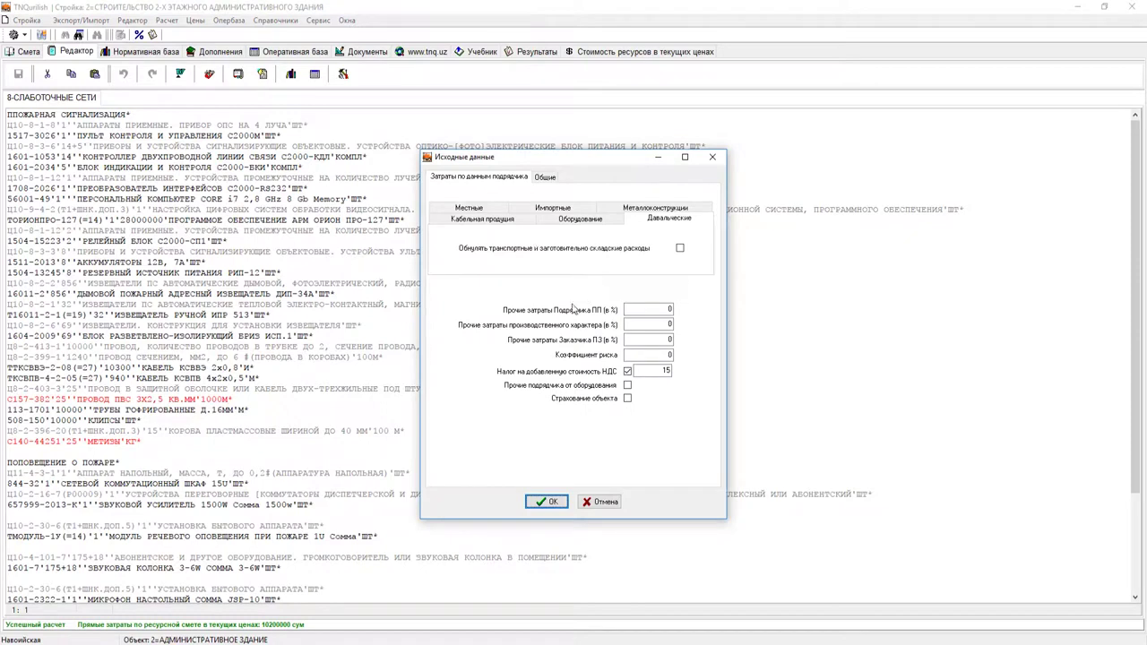
pyautogui.click(637, 308)
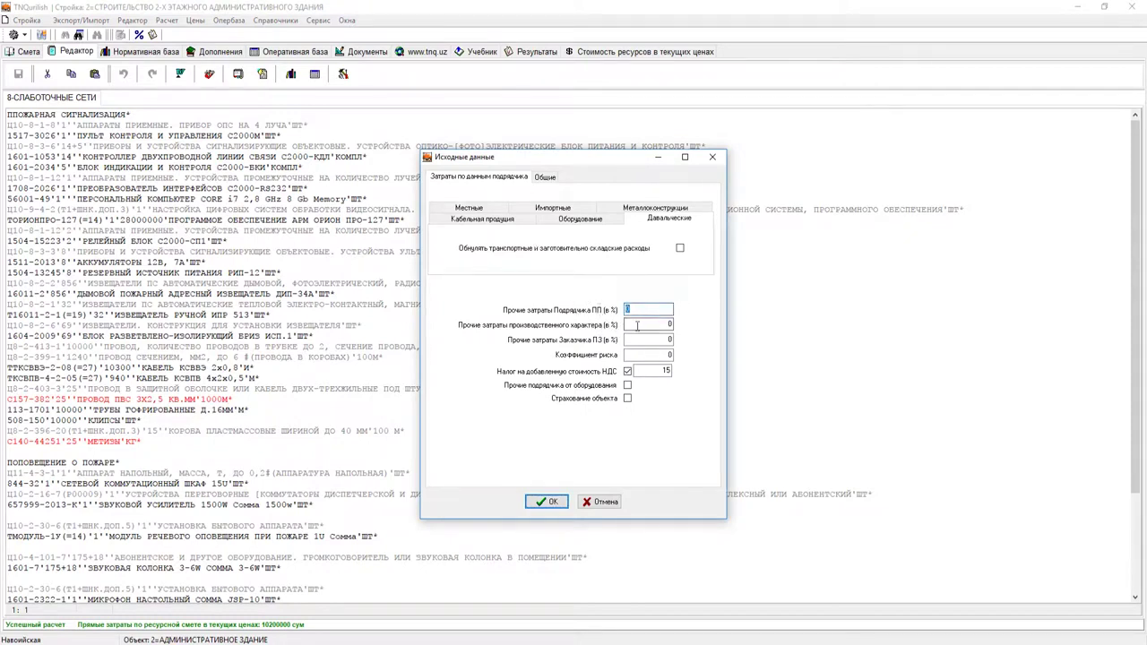
pyautogui.press('Tab')
pyautogui.click(647, 308)
pyautogui.click(647, 325)
pyautogui.click(649, 355)
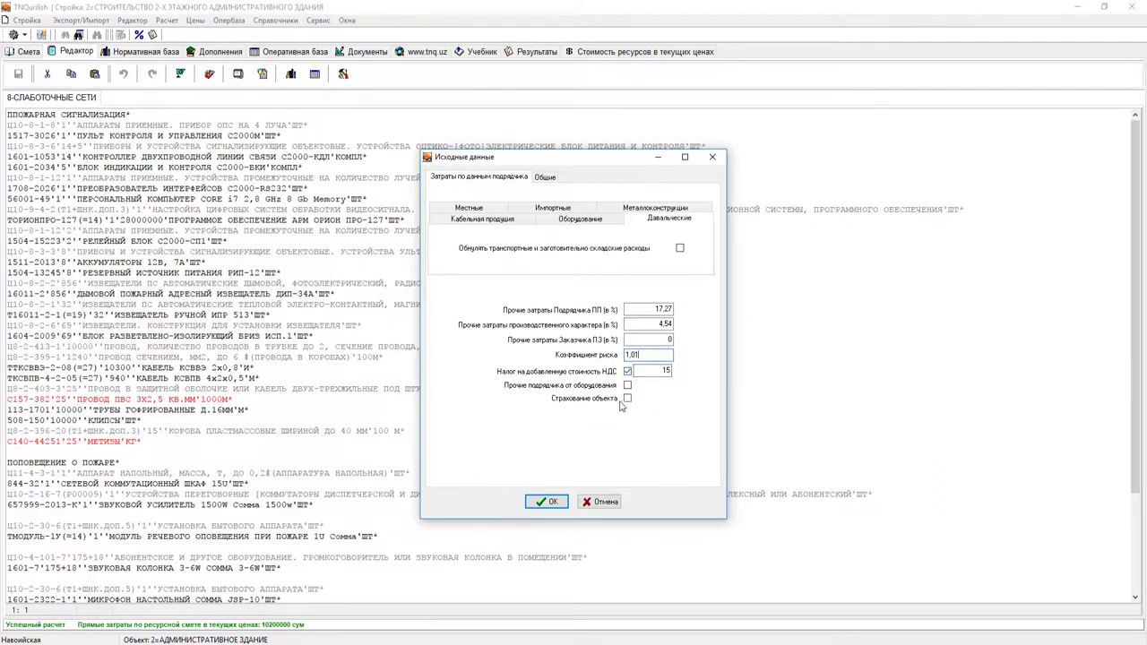
pyautogui.click(554, 501)
# Recalculate the whole project with the added costs, open its results in Excel and widen price column G on the F5 sheet
pyautogui.click(631, 52)
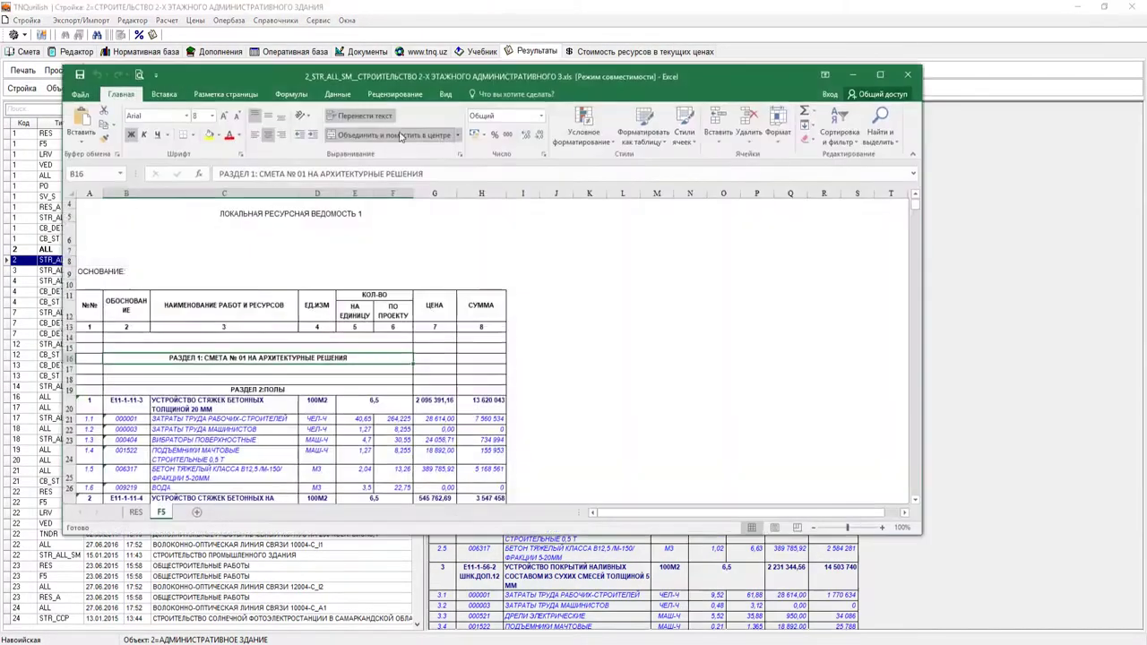
pyautogui.doubleClick(455, 76)
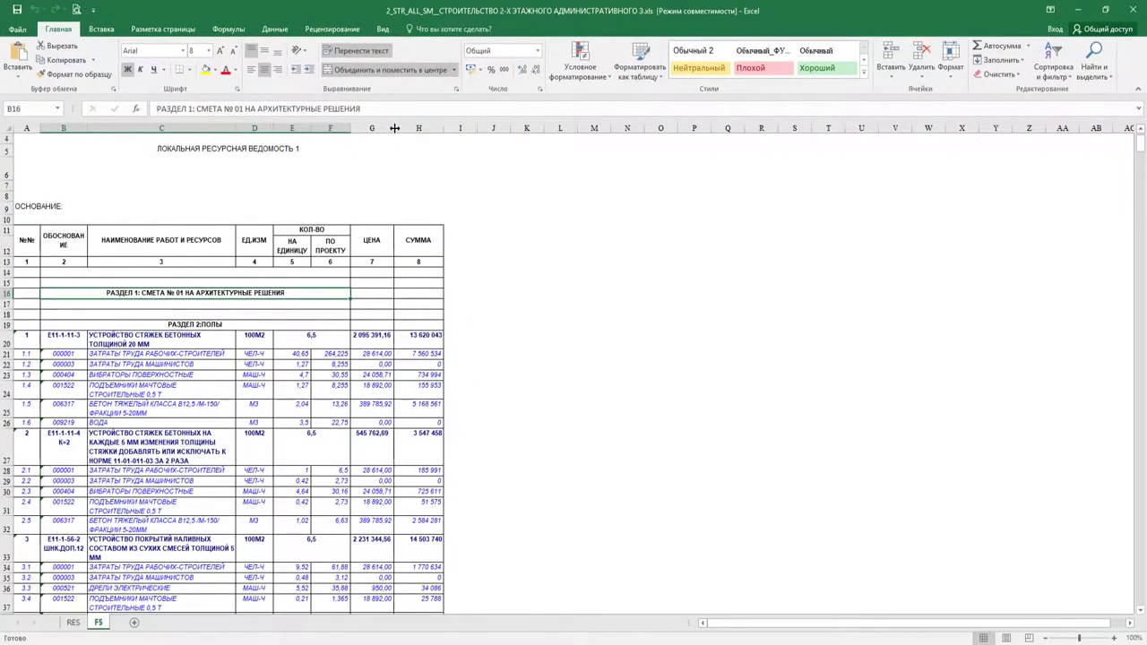
pyautogui.moveTo(395, 127); pyautogui.dragTo(400, 127)
pyautogui.click(291, 415)
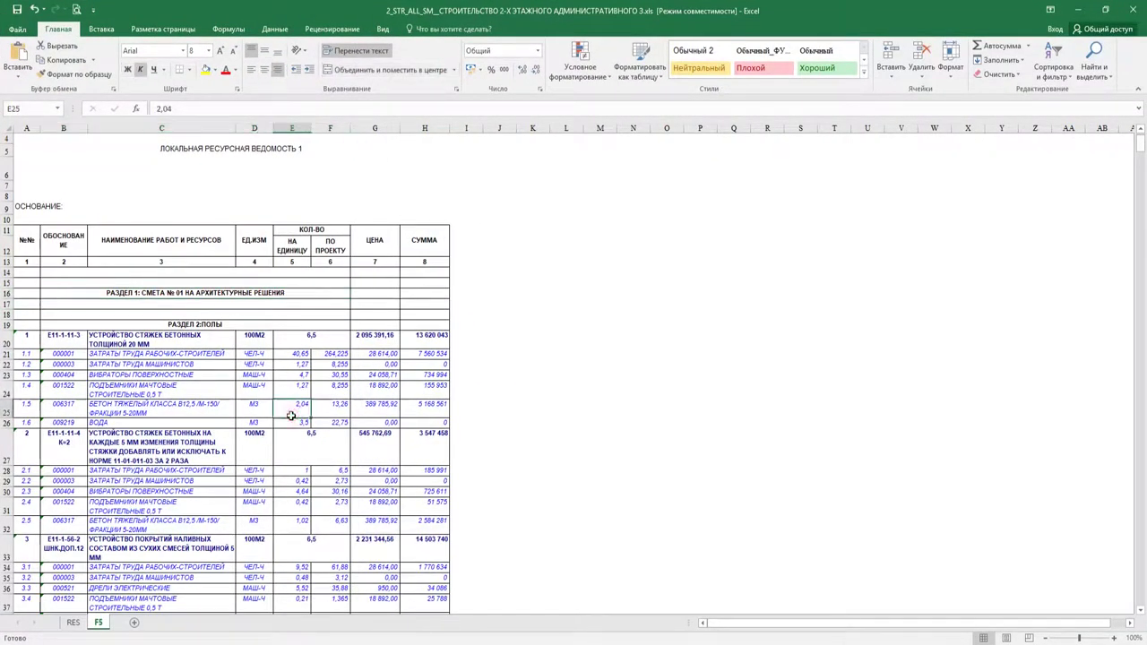
# Compare the other costs, insurance, risk and VAT totals on the F5 and RES sheets, review the direct cost summary and close the workbook
pyautogui.hotkey('ctrl', 'End')
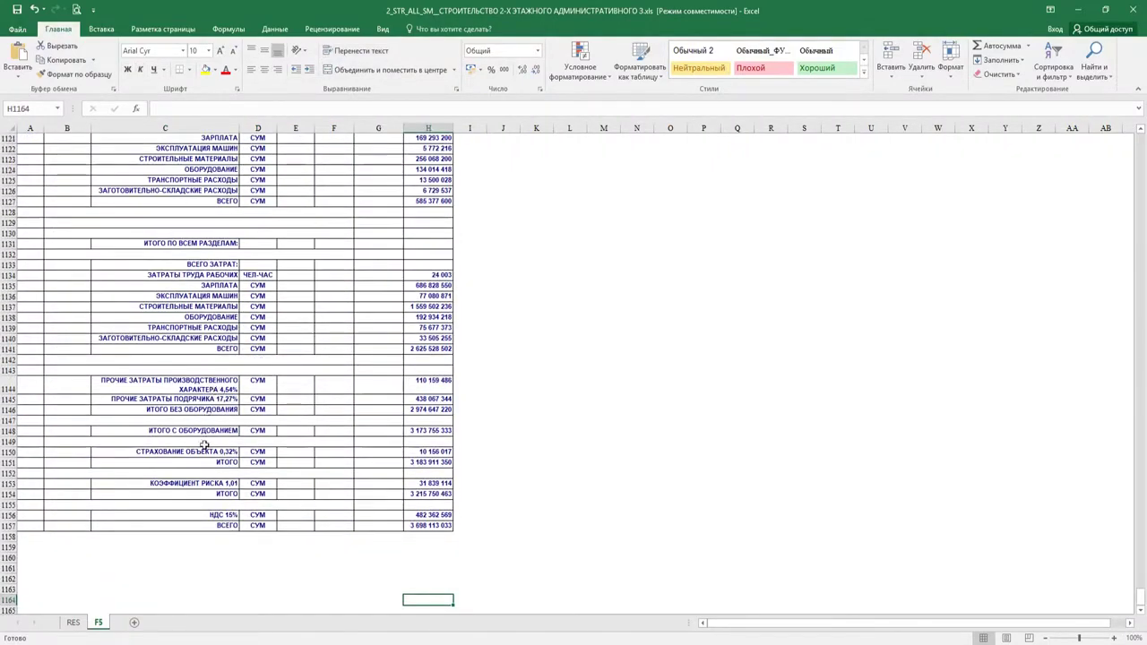
pyautogui.click(75, 622)
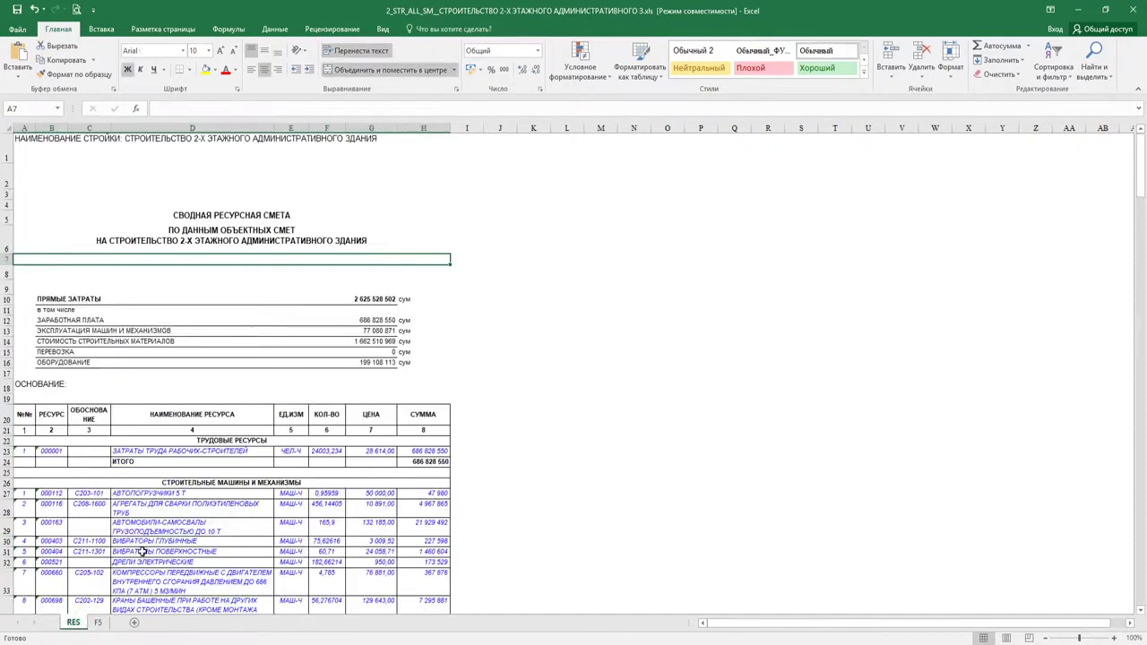
pyautogui.hotkey('ctrl', 'End')
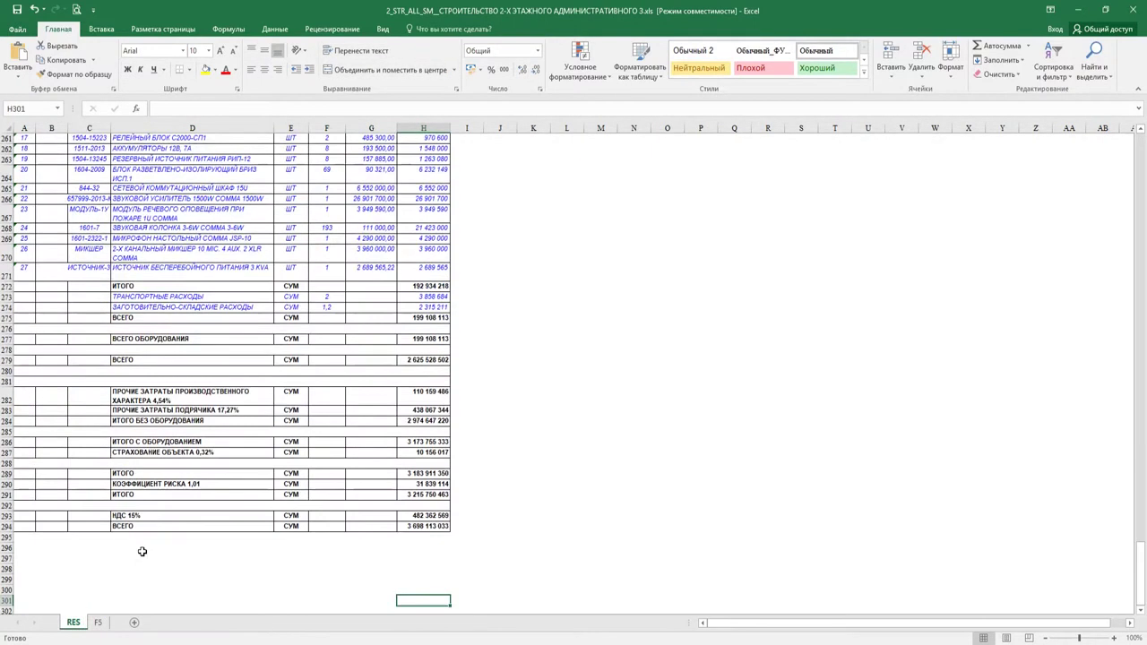
pyautogui.click(98, 628)
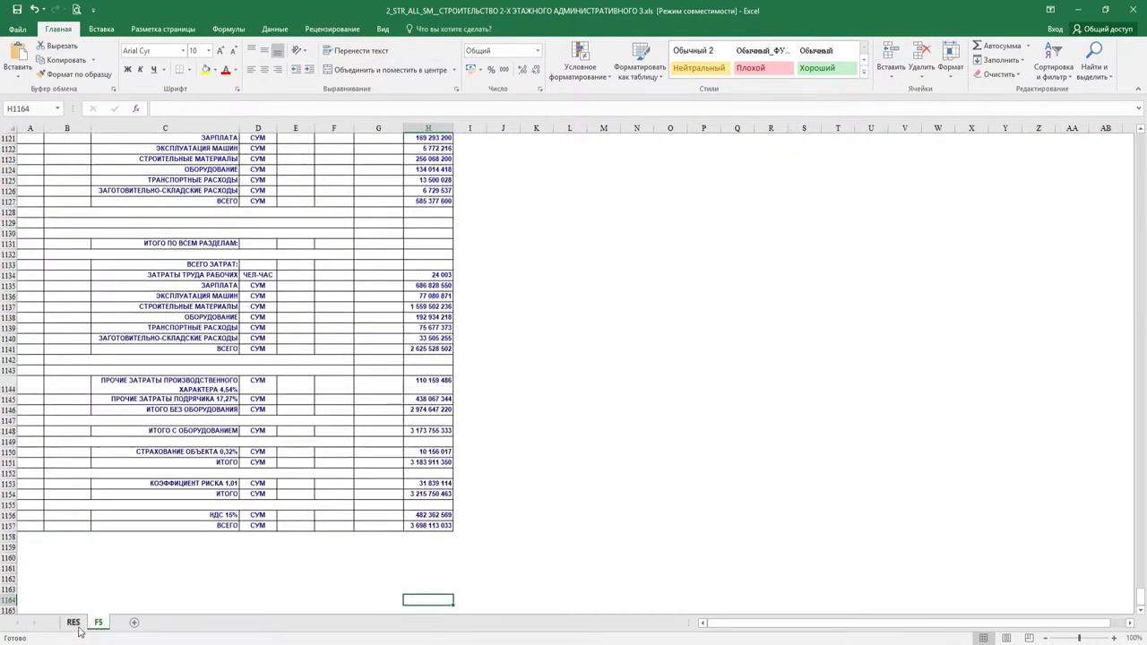
pyautogui.click(77, 626)
pyautogui.scroll(20, 150, 556)
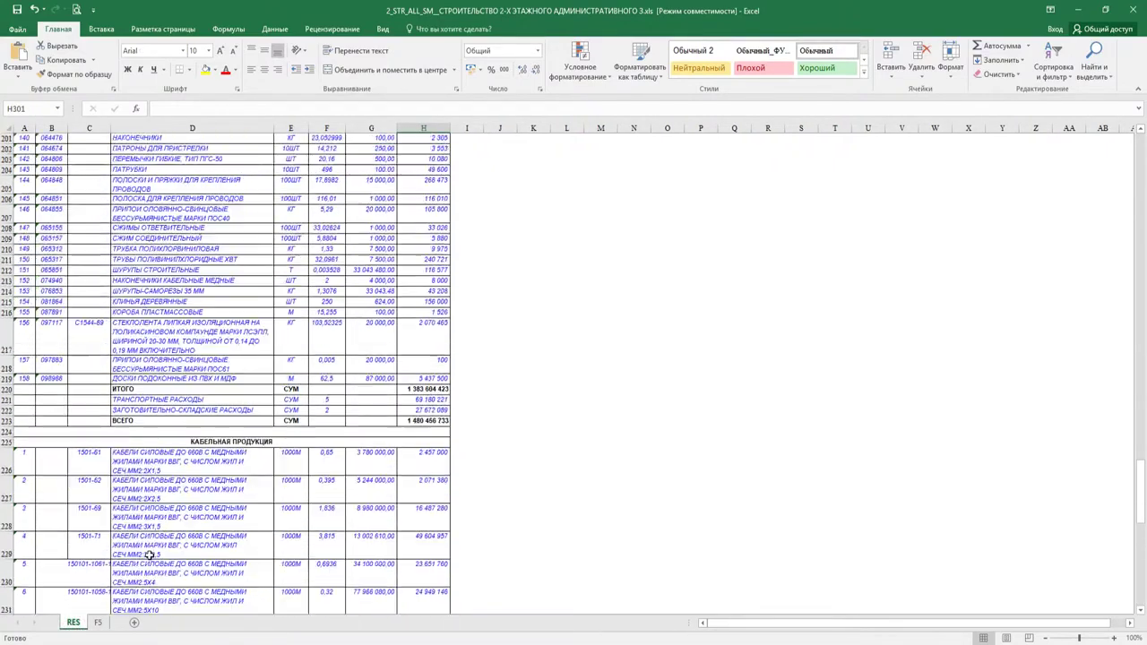
pyautogui.scroll(20, 150, 556)
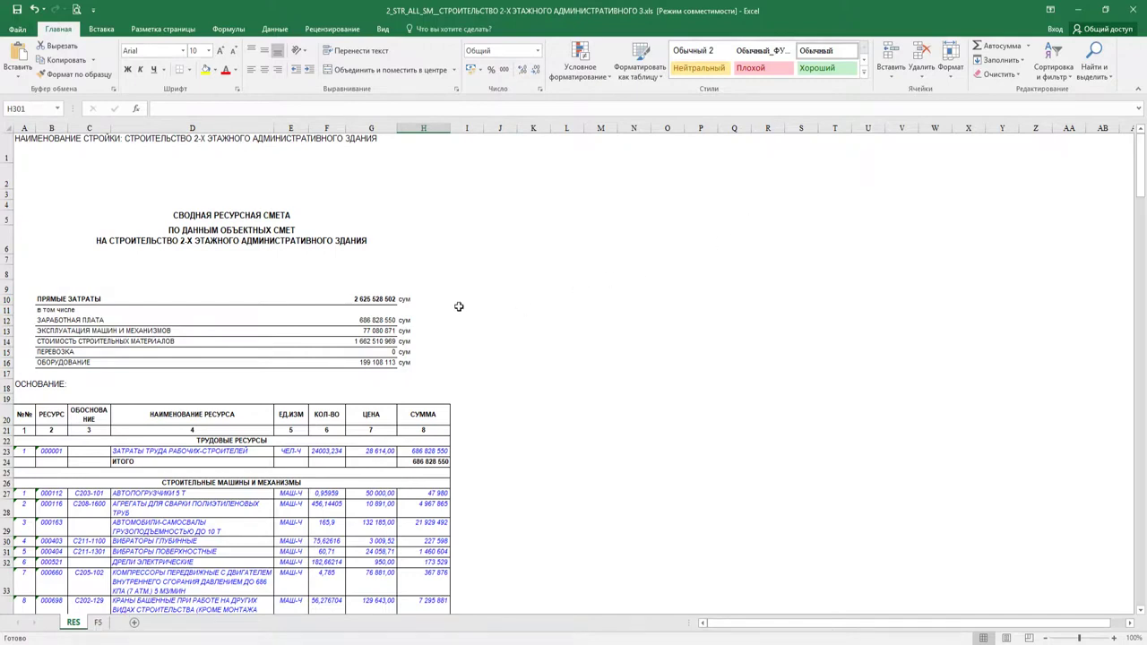
pyautogui.click(1133, 9)
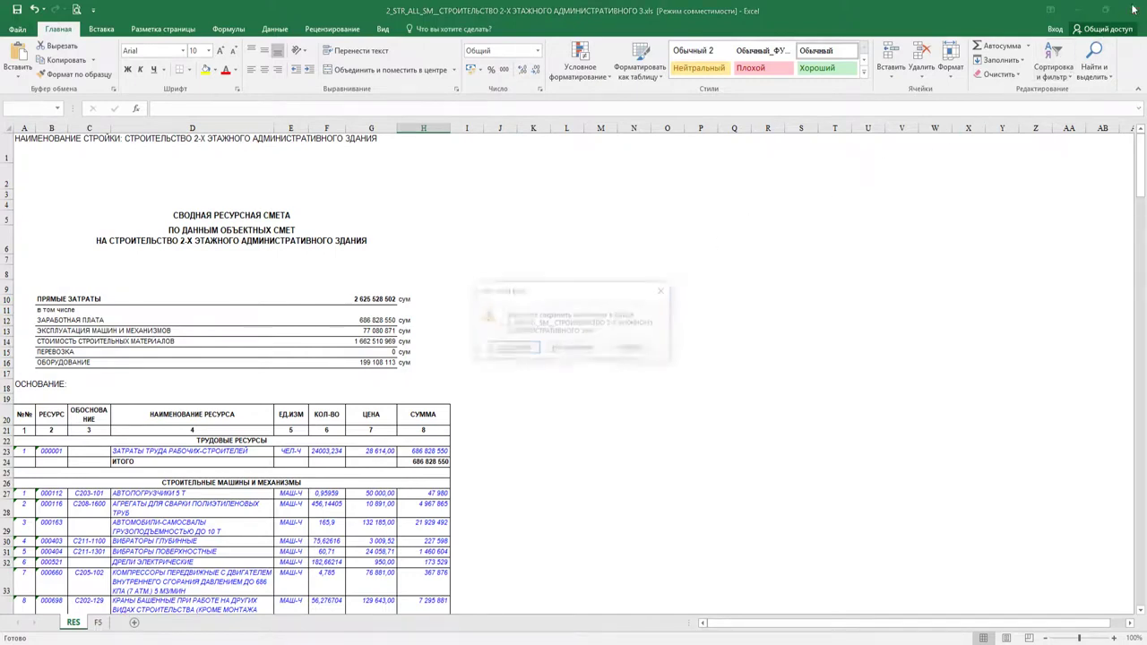
pyautogui.click(550, 350)
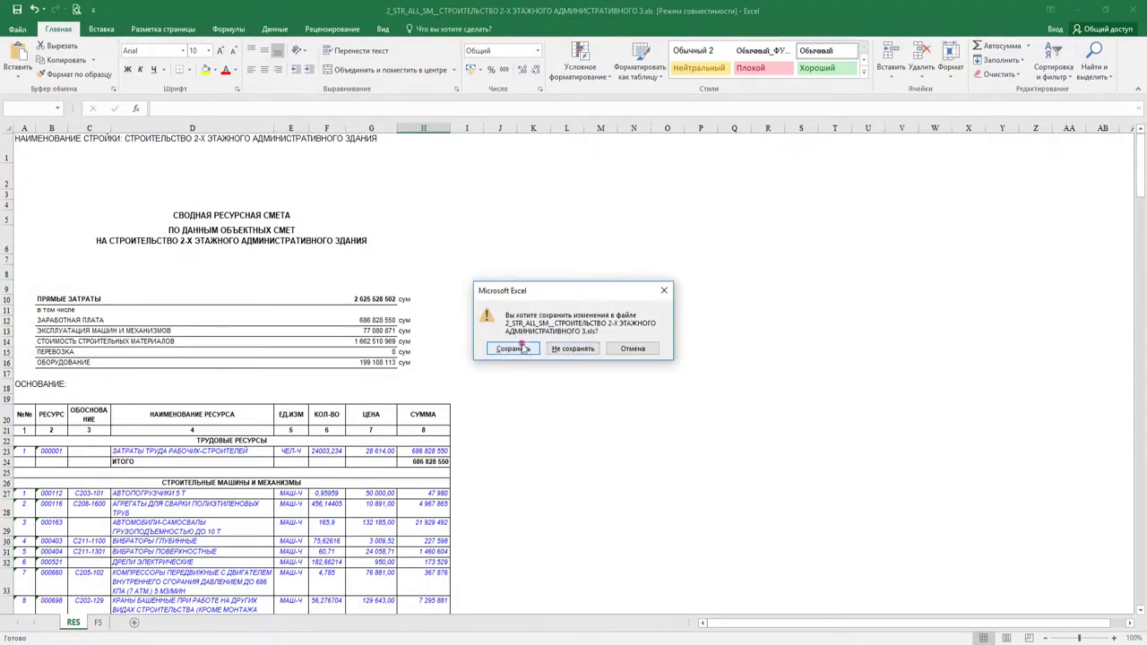
# Start calculating the СЛАБОТОЧНЫЕ СЕТИ estimate on its own, check the price column of its resource list and return to the editor
pyautogui.click(73, 53)
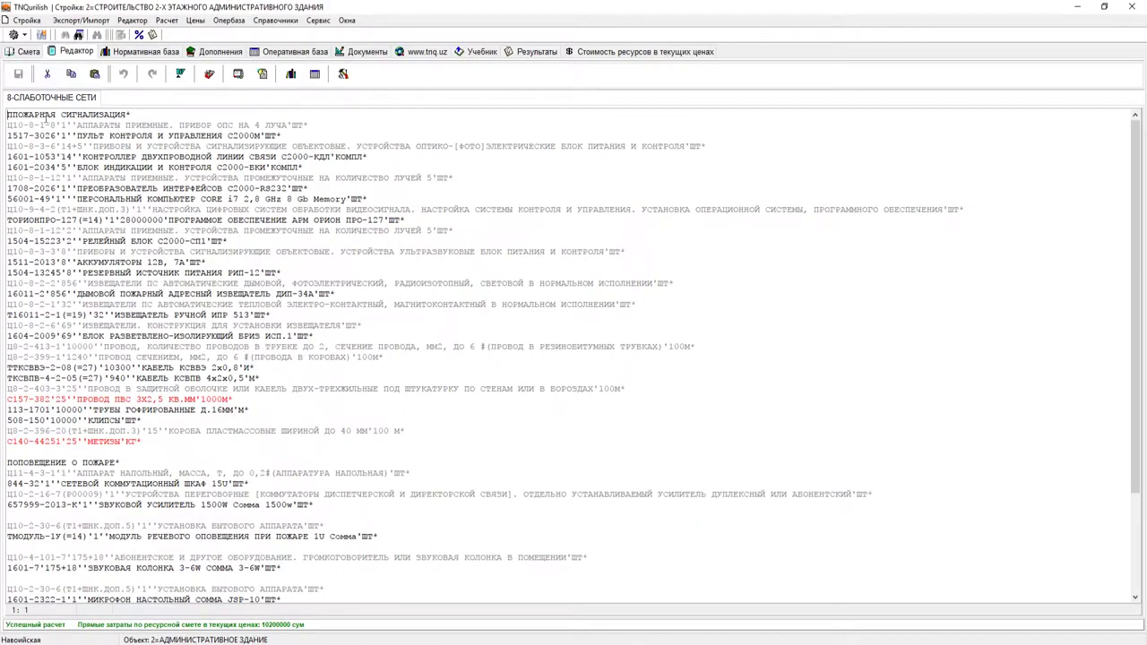
pyautogui.click(14, 34)
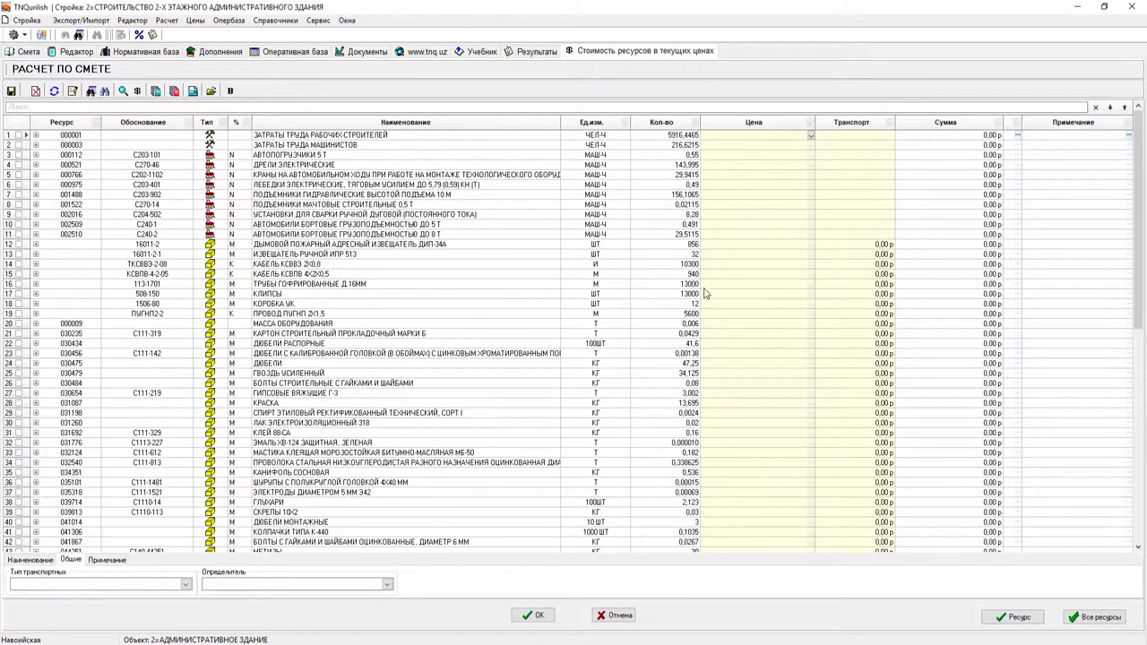
pyautogui.click(64, 52)
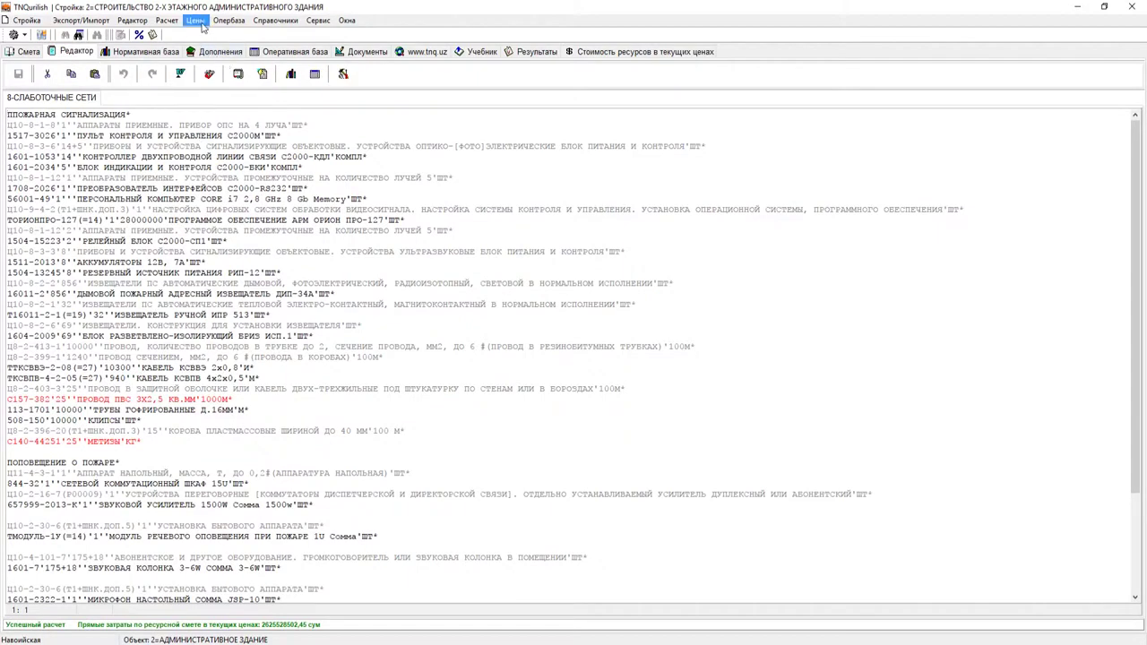
# Copy the project's current prices into the estimates, overwriting existing ones, and confirm writing them to the estimates
pyautogui.click(196, 20)
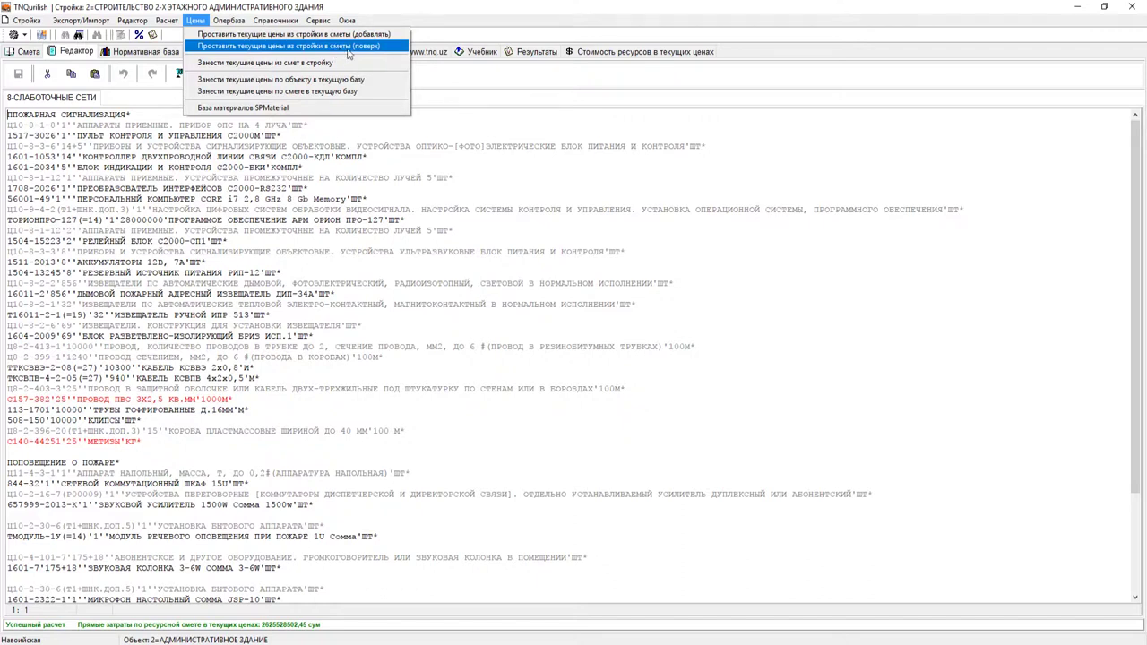
pyautogui.click(386, 51)
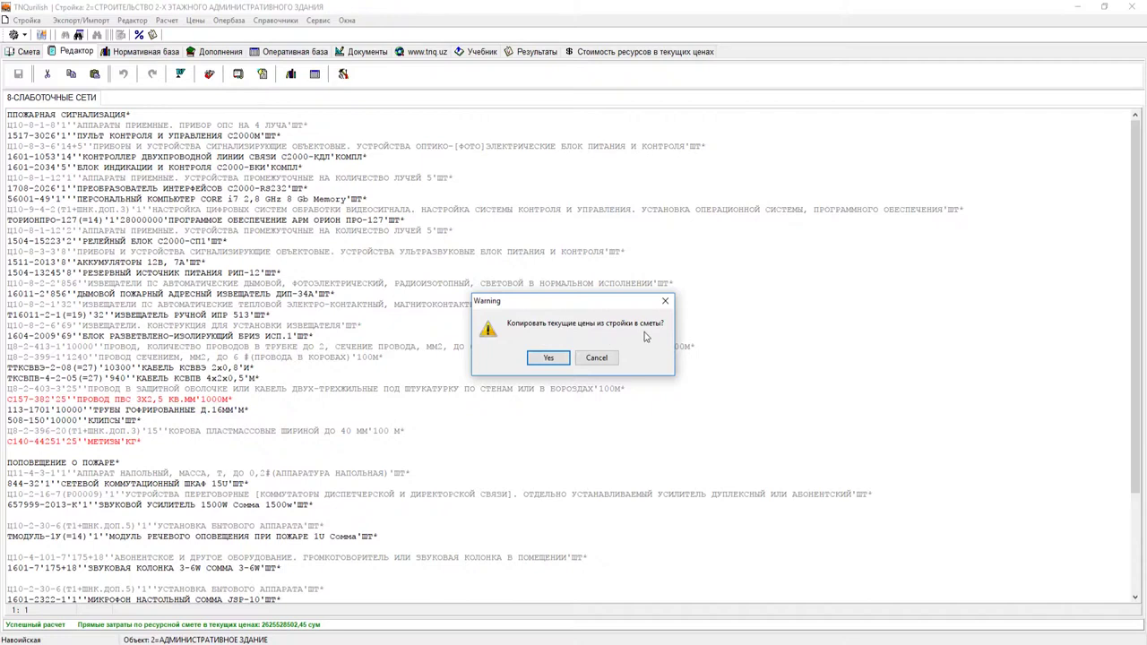
pyautogui.click(551, 360)
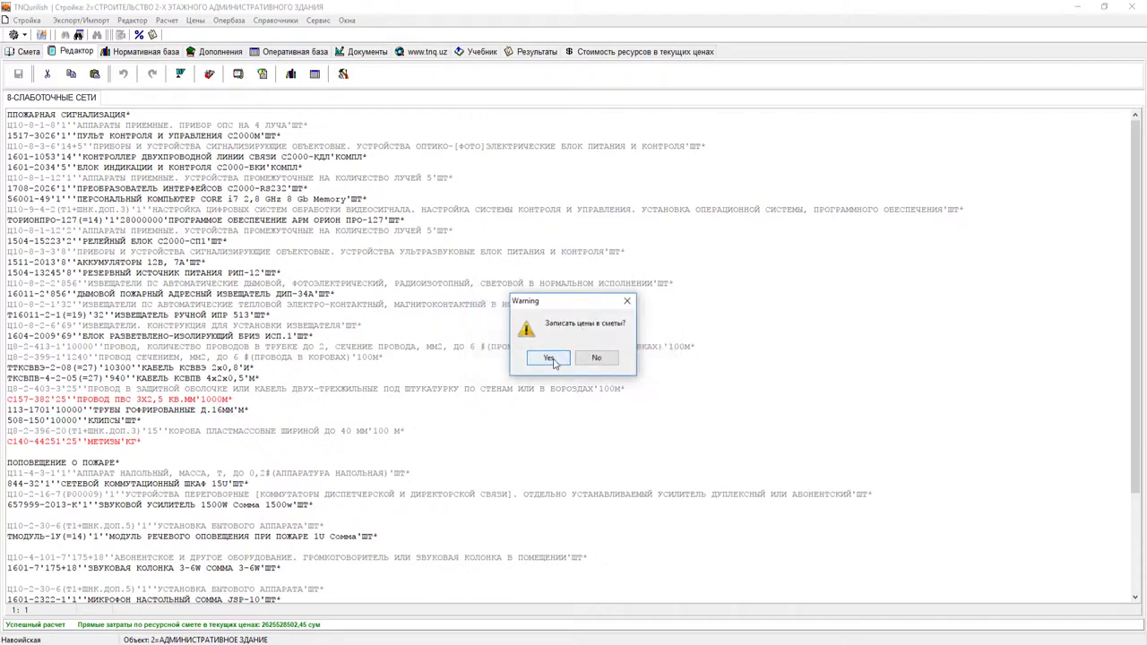
pyautogui.click(550, 359)
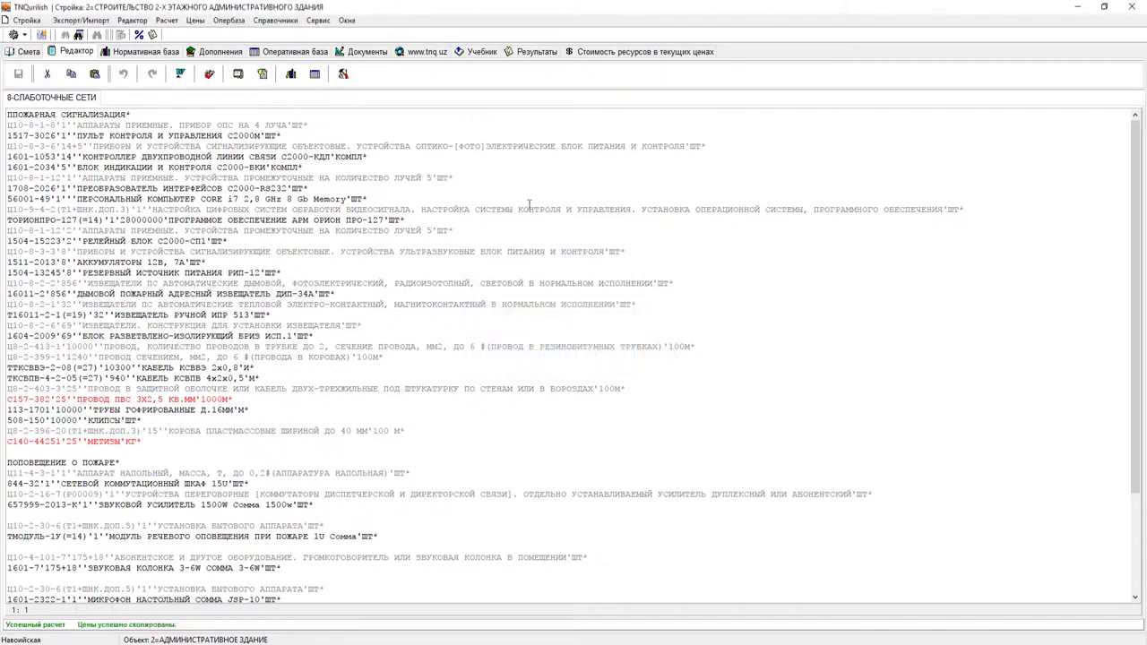
# Calculate the СЛАБОТОЧНЫЕ СЕТИ estimate in current prices, accept its resource list and open its ALL results
pyautogui.click(14, 36)
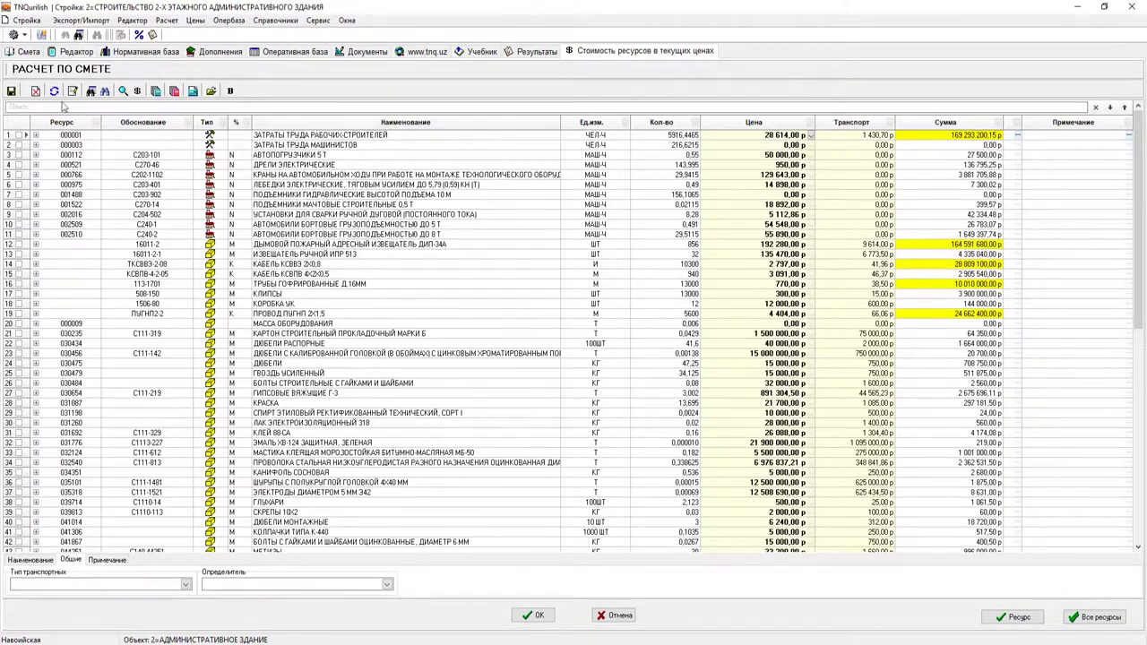
pyautogui.click(534, 615)
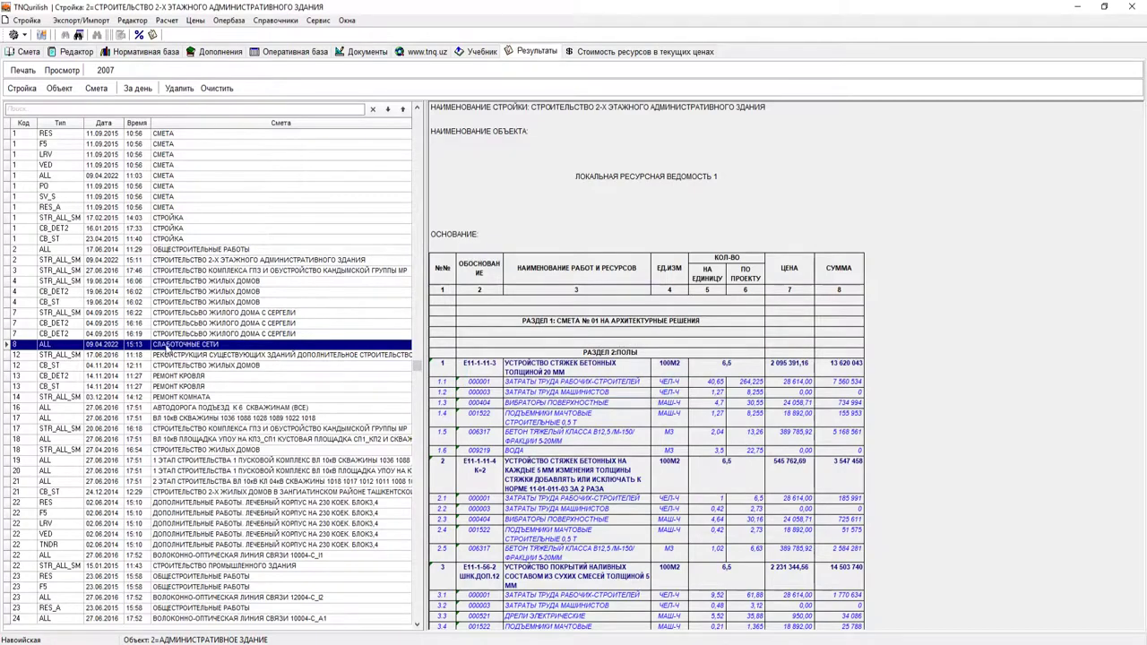
pyautogui.click(180, 350)
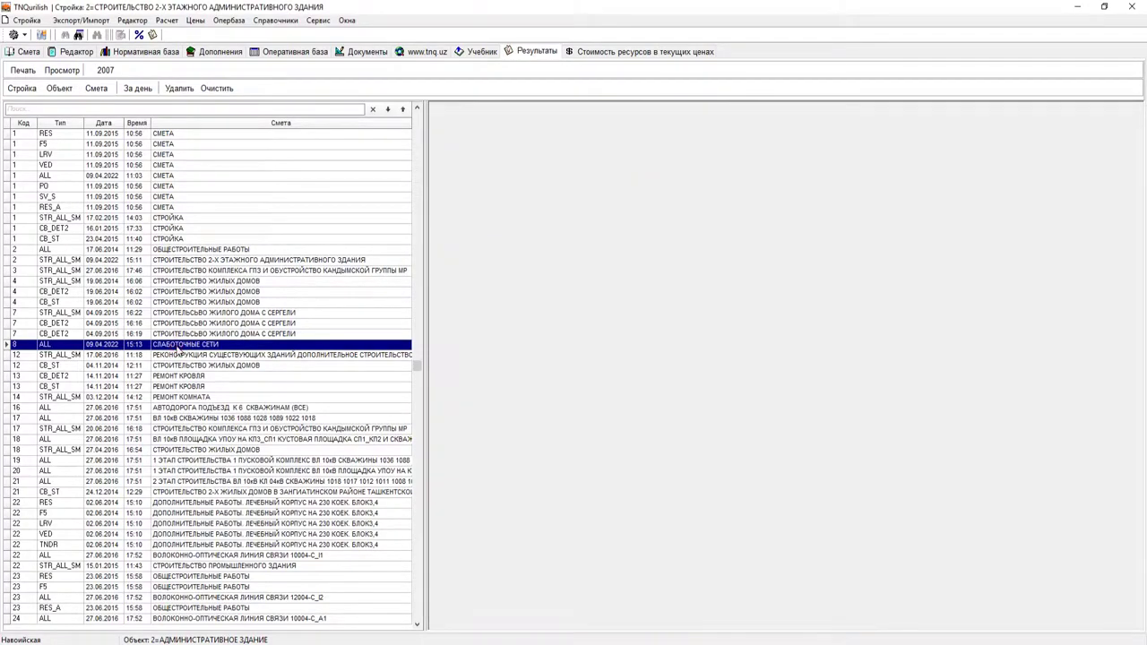
# Open the СЛАБОТОЧНЫЕ СЕТИ results in Excel, check the closing totals on the F5 and RES sheets, and close the workbook
pyautogui.doubleClick(758, 301)
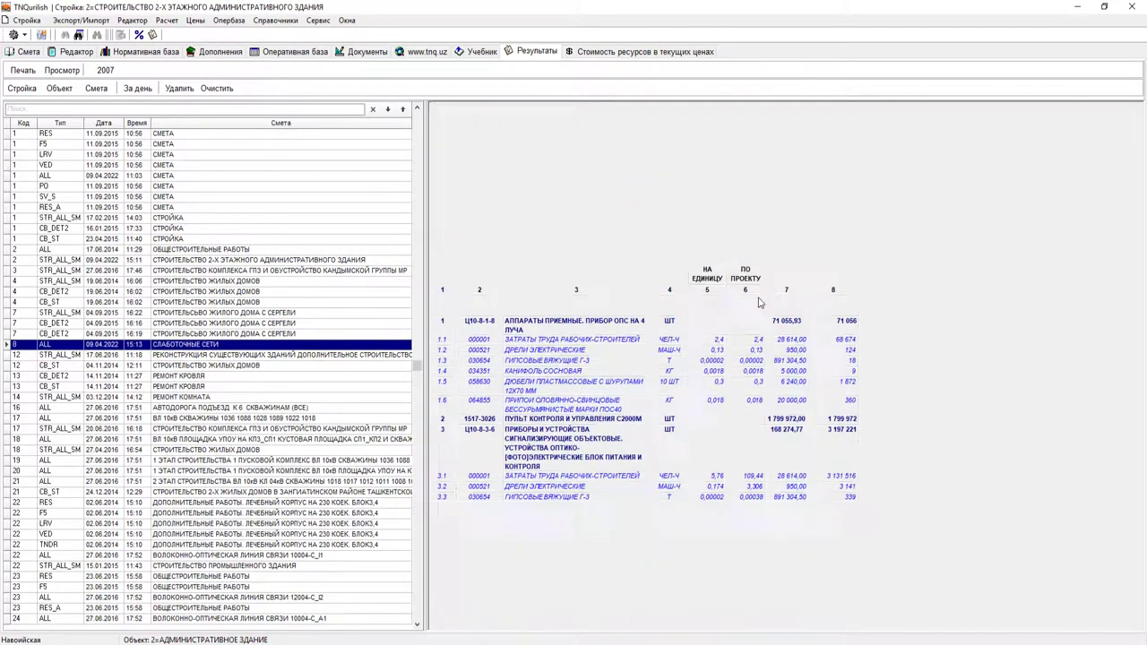
pyautogui.doubleClick(524, 133)
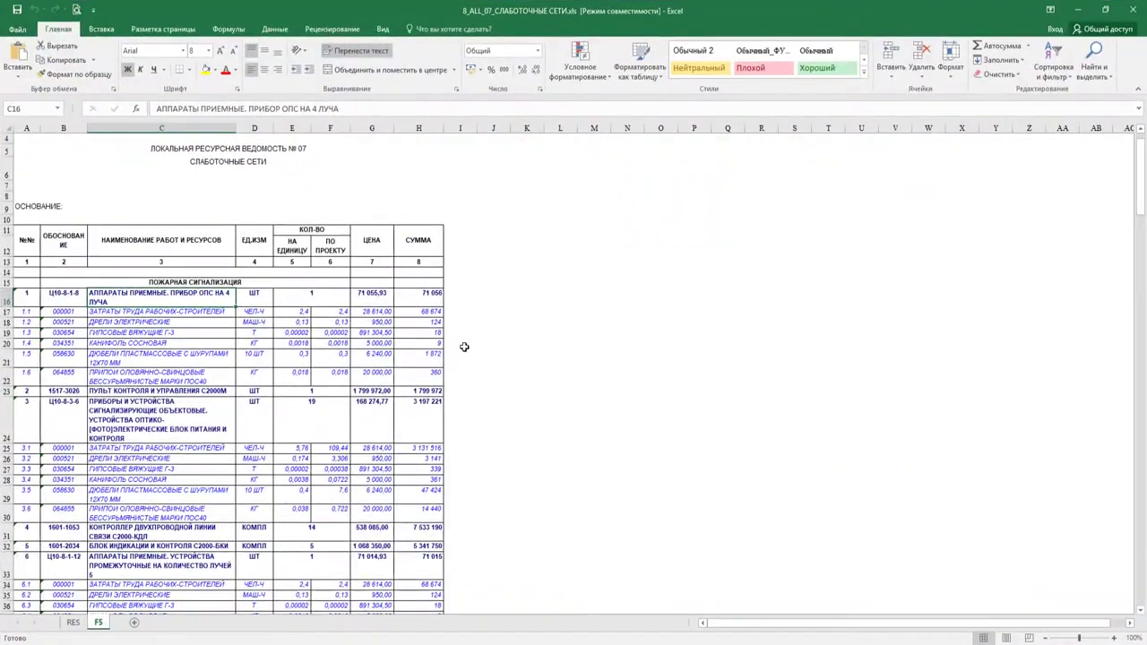
pyautogui.scroll(-20, 460, 349)
pyautogui.scroll(-20, 461, 370)
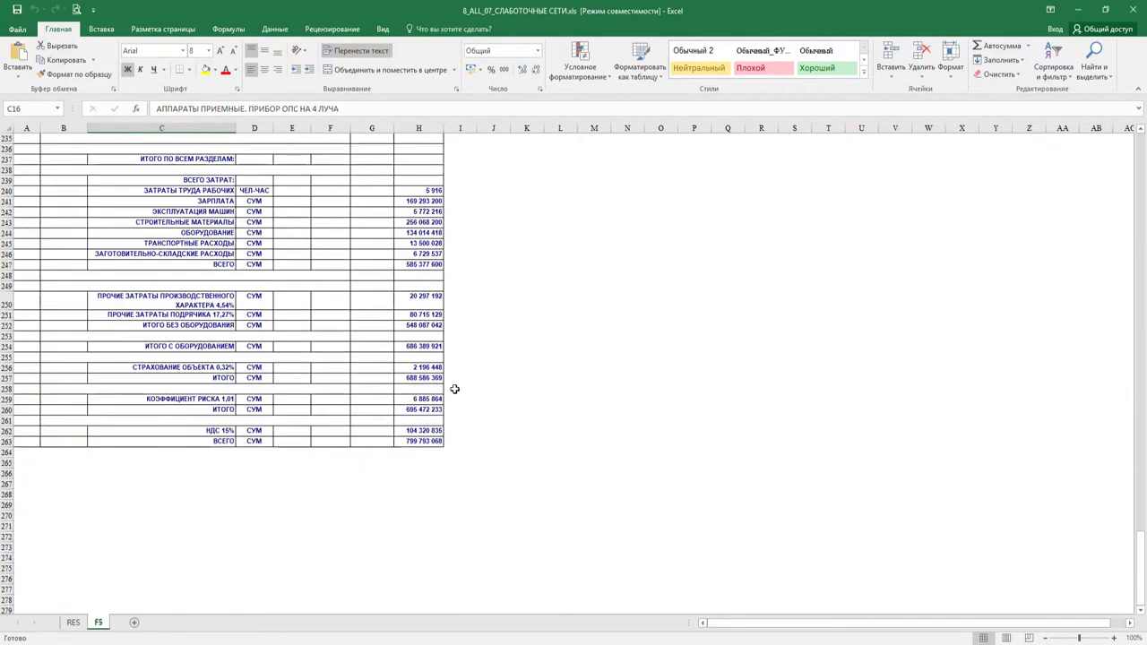
pyautogui.click(421, 441)
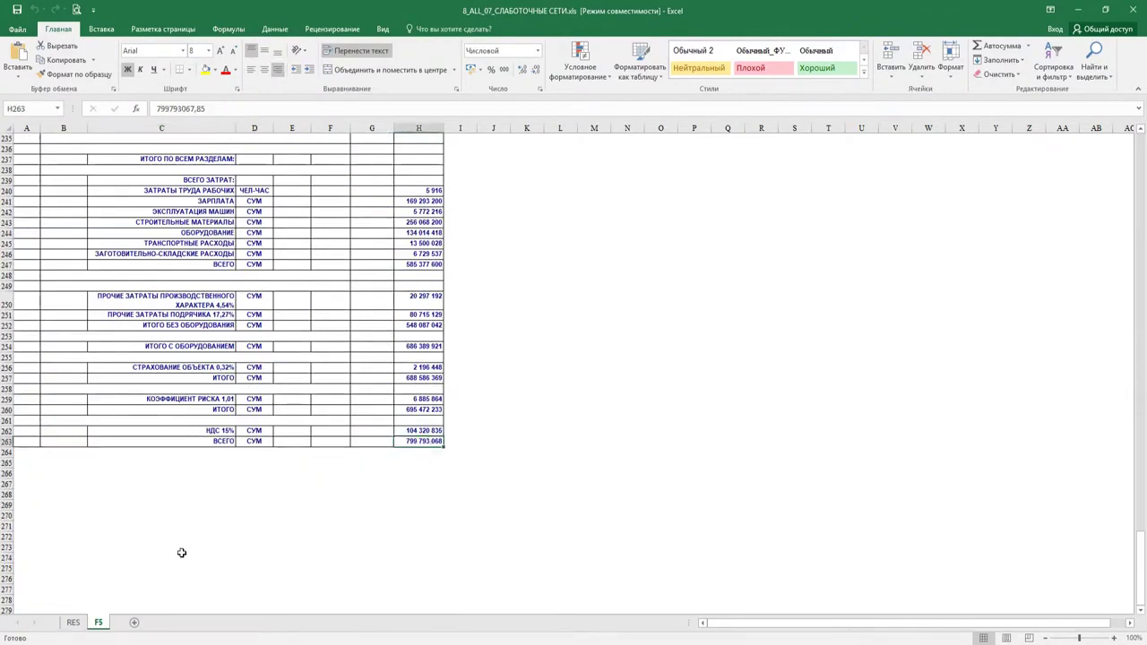
pyautogui.click(75, 622)
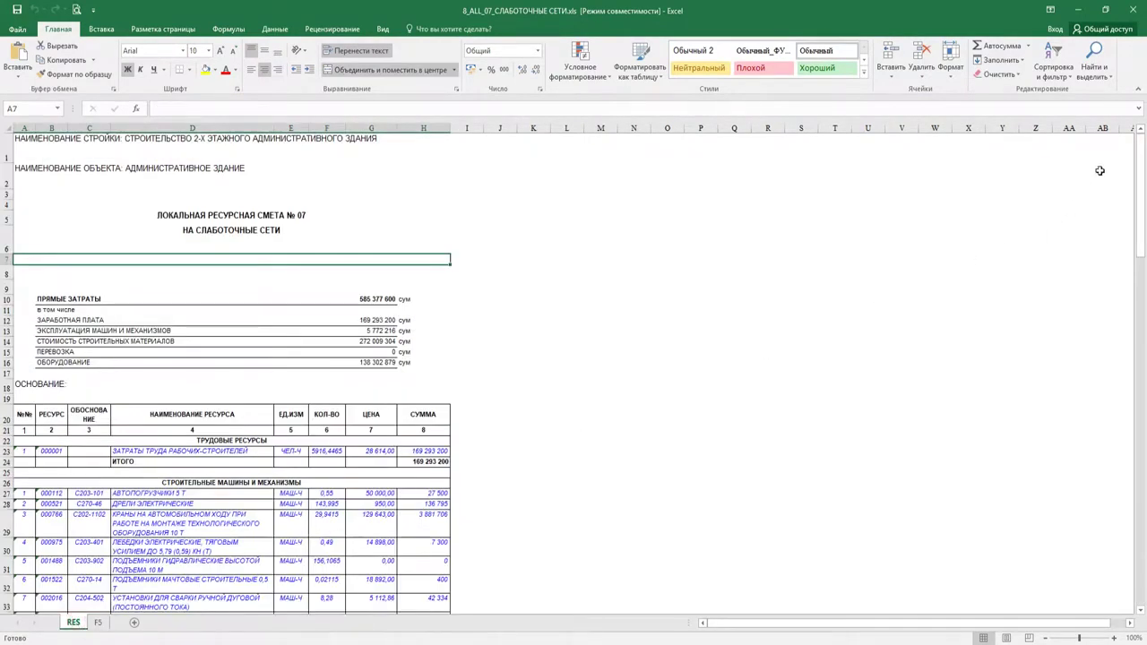
pyautogui.moveTo(1139, 161); pyautogui.dragTo(1144, 518)
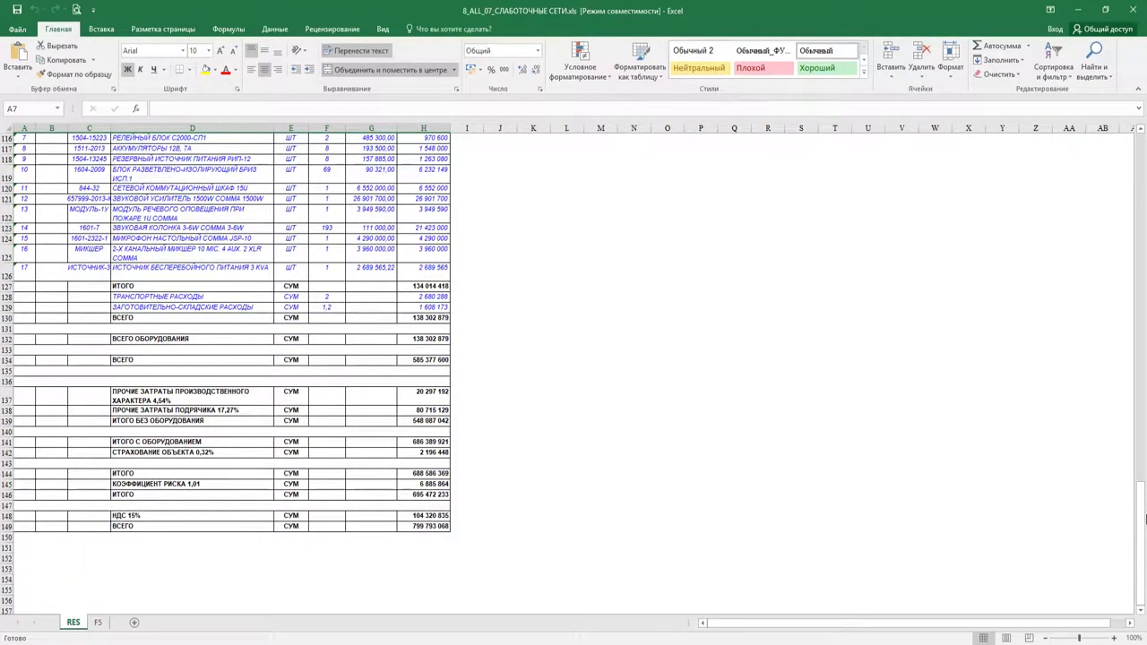
pyautogui.click(1132, 9)
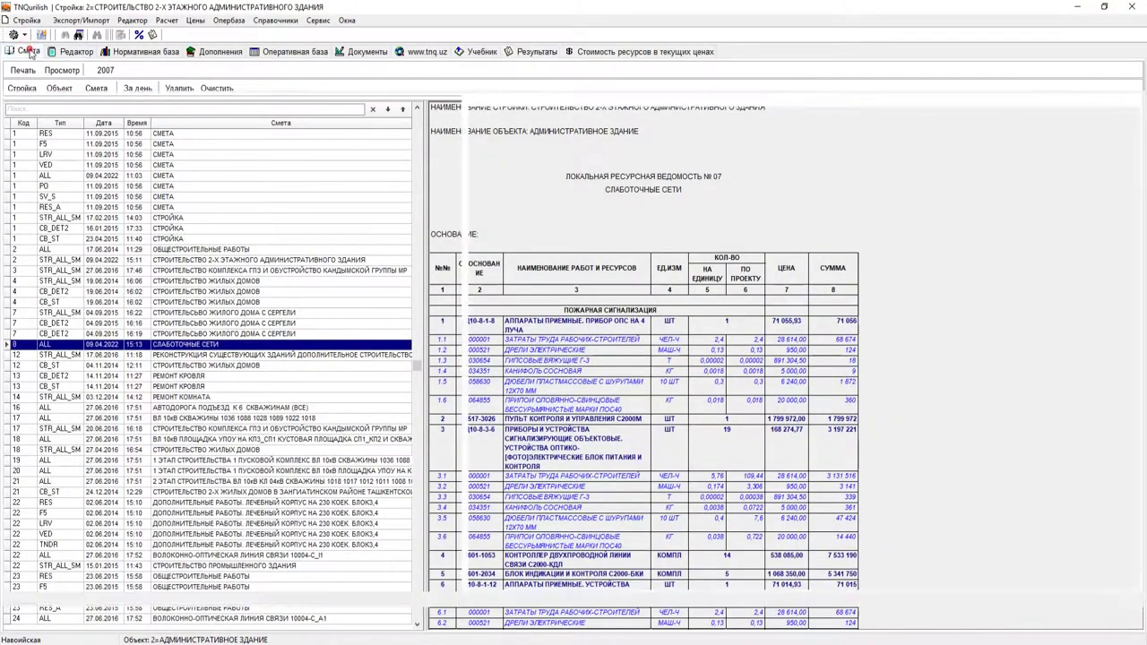
# Open the ВОДОПРОВОД И КАНАЛИЗАЦИЯ estimate from the estimate list, saving the changes to СЛАБОТОЧНЫЕ СЕТИ
pyautogui.click(29, 52)
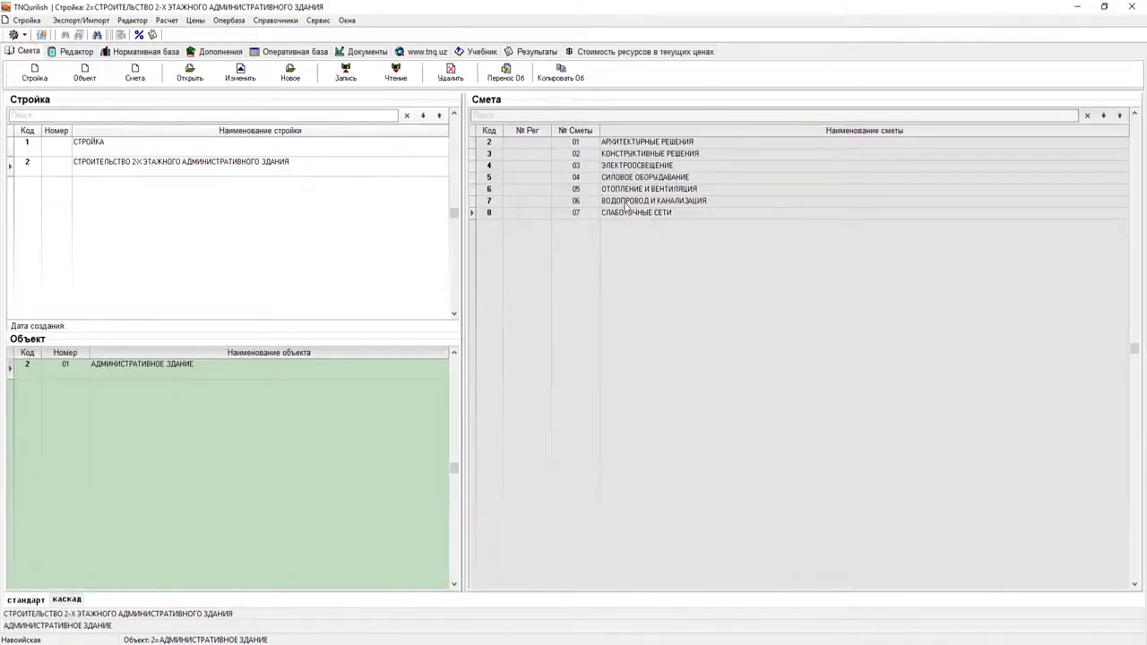
pyautogui.click(624, 203)
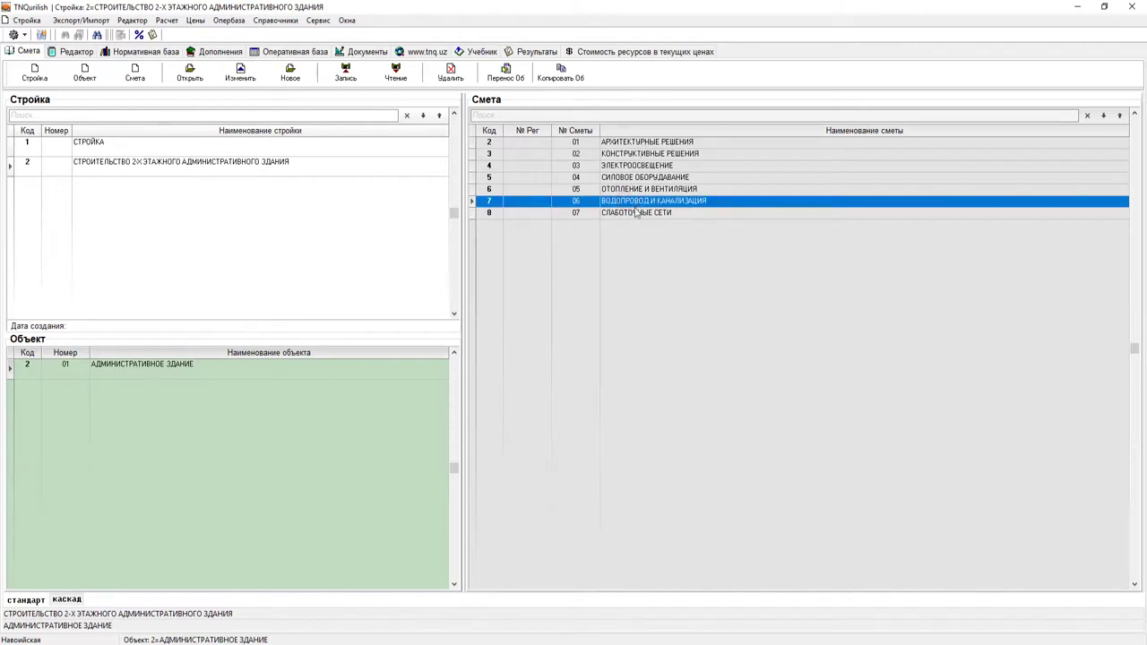
pyautogui.doubleClick(625, 204)
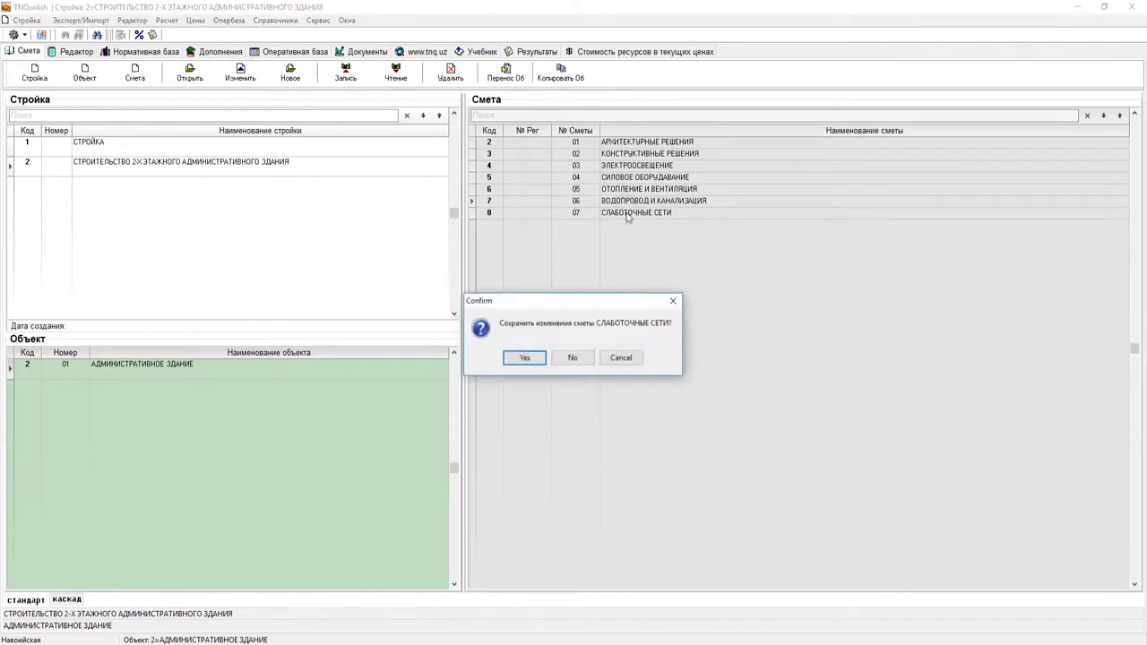
pyautogui.click(536, 359)
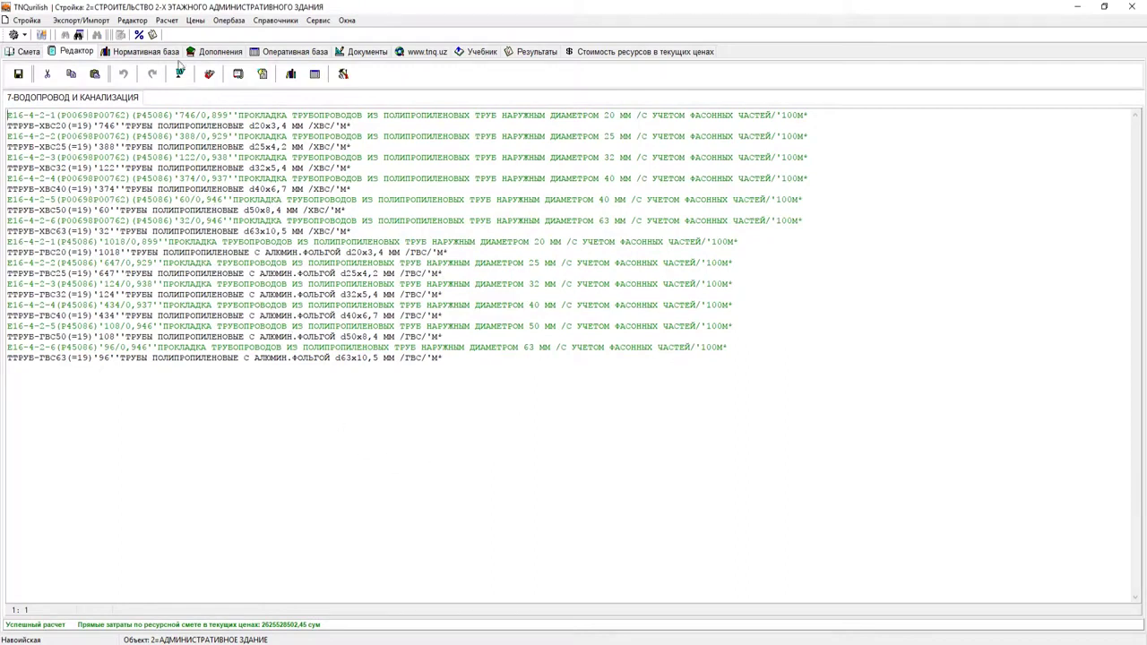
pyautogui.click(168, 21)
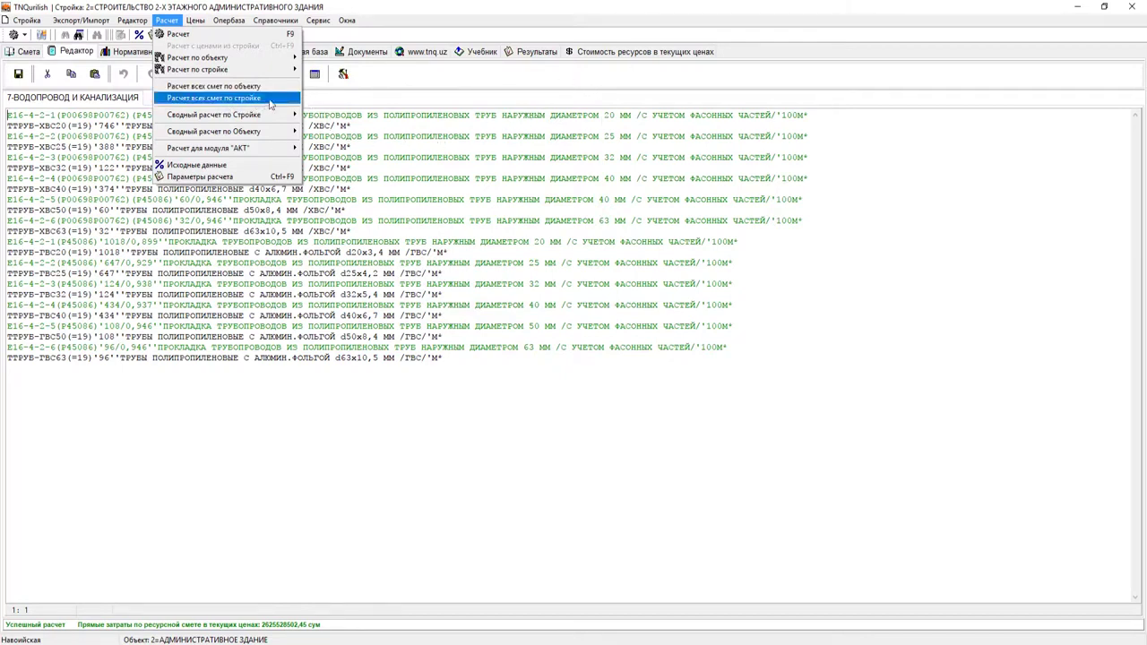
pyautogui.click(269, 105)
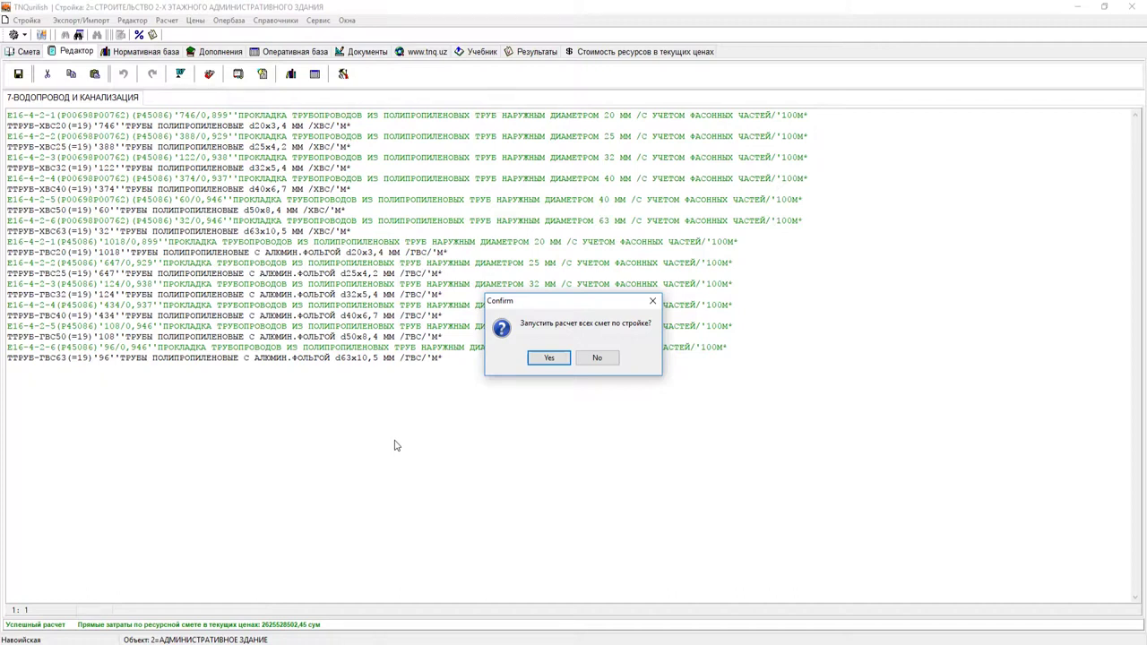
pyautogui.click(652, 301)
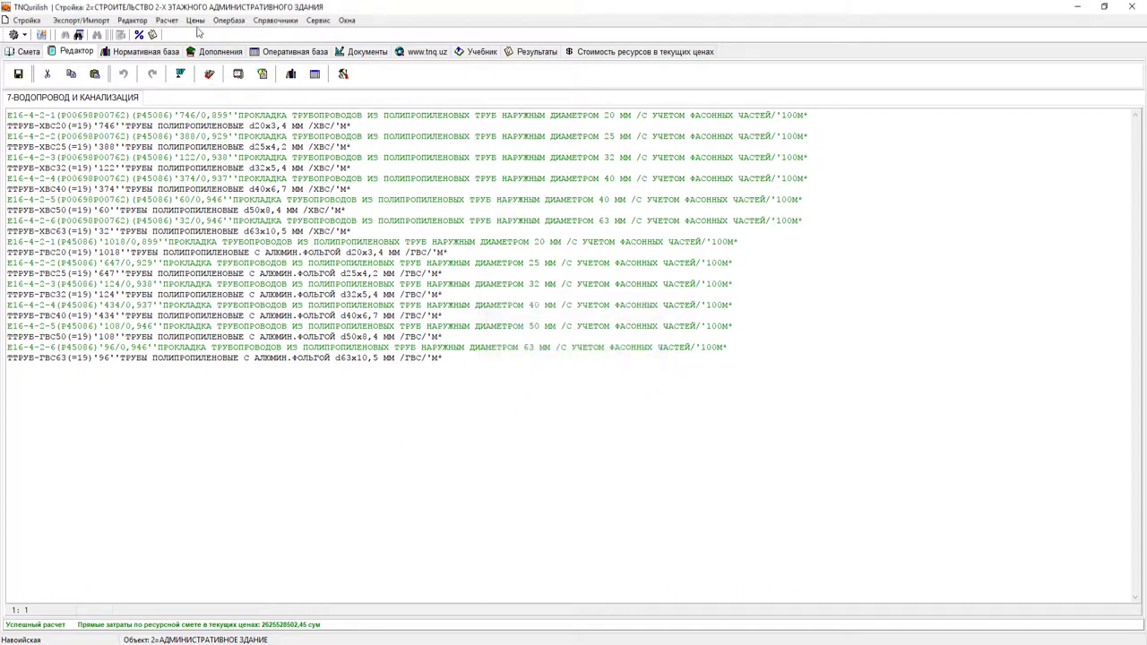
# Calculate all estimates of the whole construction project in one run and confirm starting the calculation
pyautogui.click(168, 21)
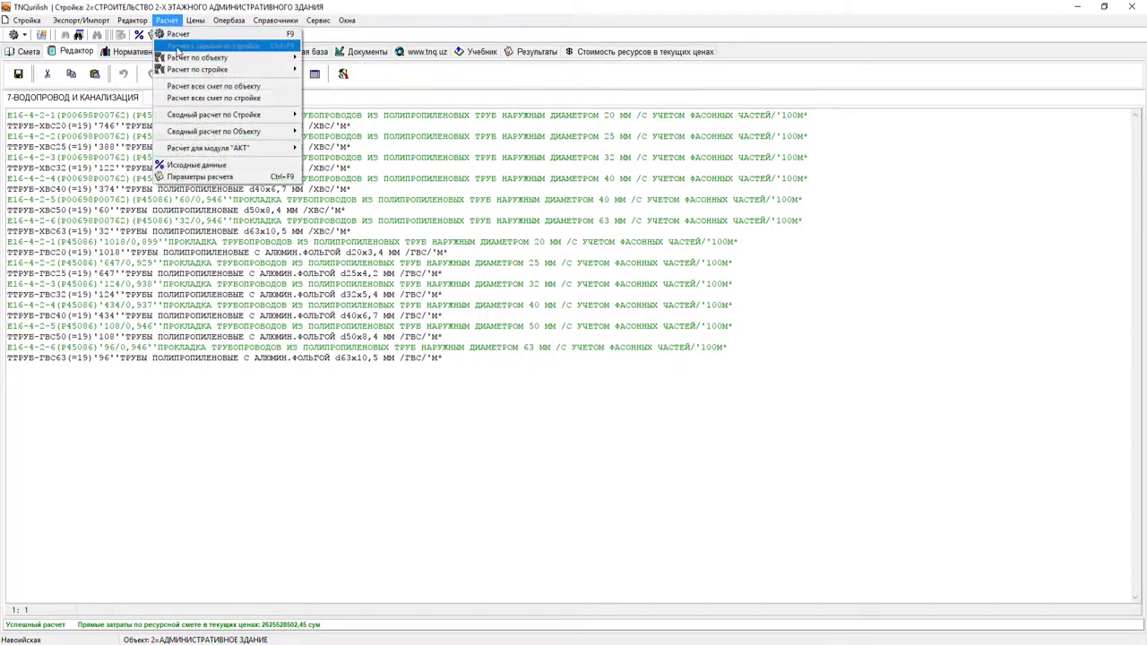
pyautogui.click(220, 97)
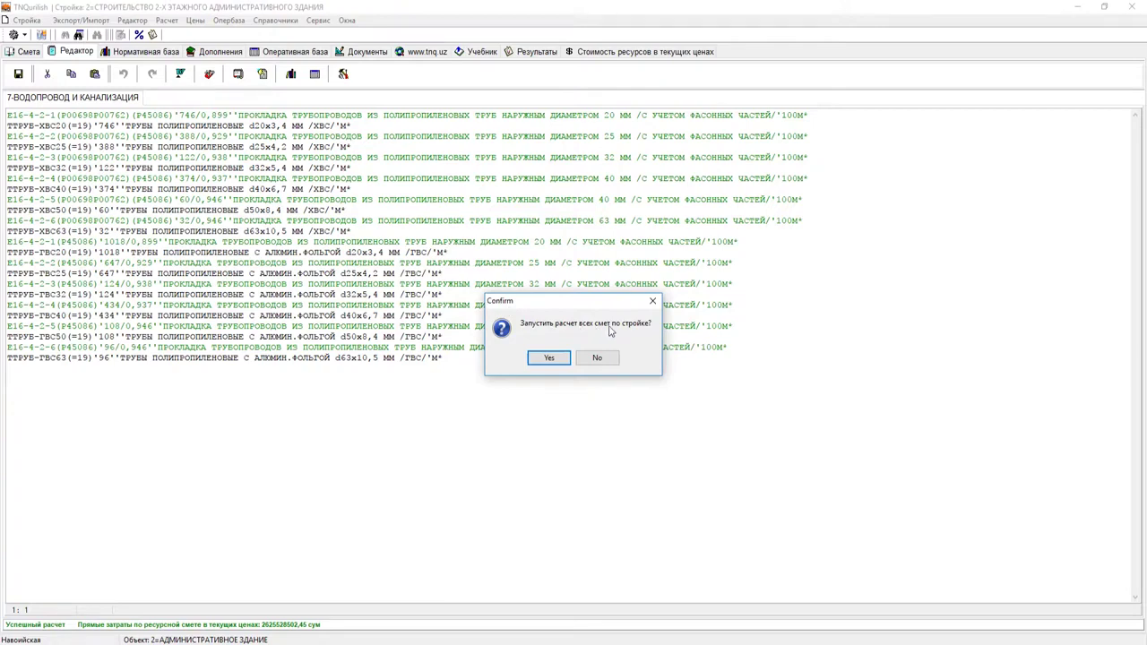
pyautogui.click(547, 358)
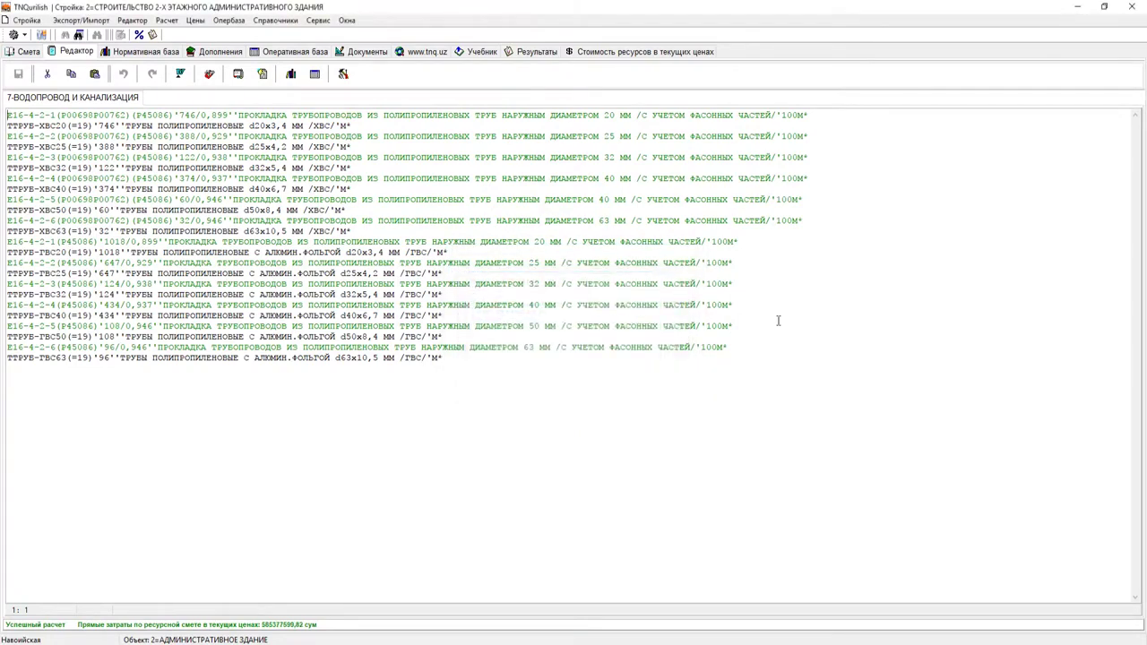
# Limit the results list to the current construction project, look through its estimates and preview the КОНСТРУКТИВНЫЕ РЕШЕНИЯ results
pyautogui.click(530, 53)
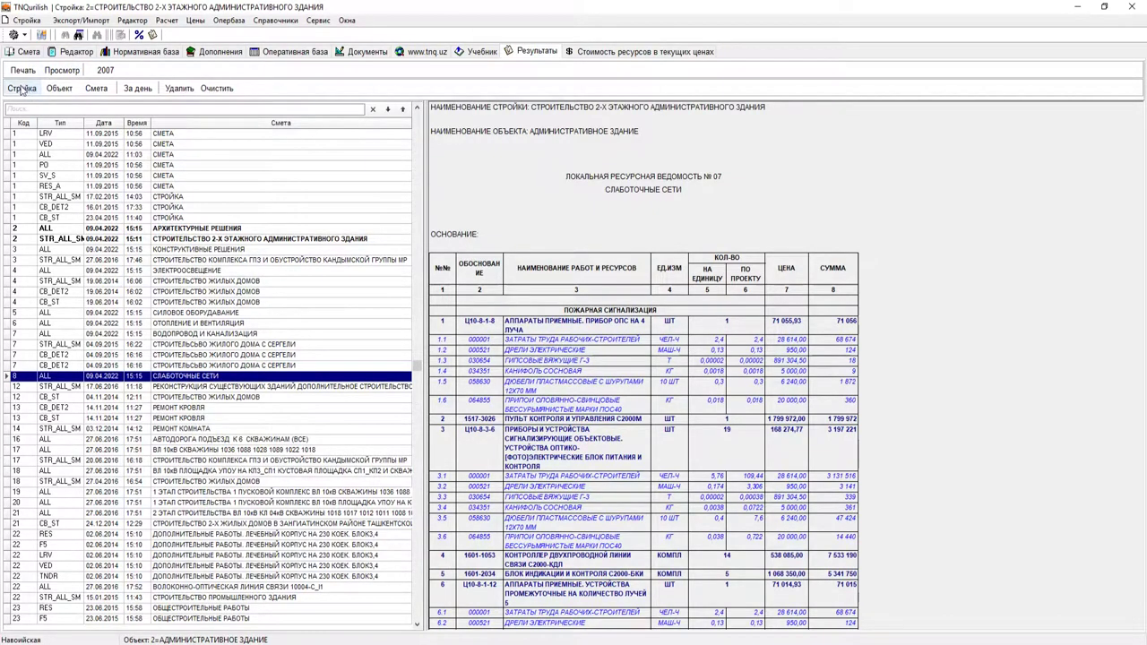
pyautogui.click(22, 89)
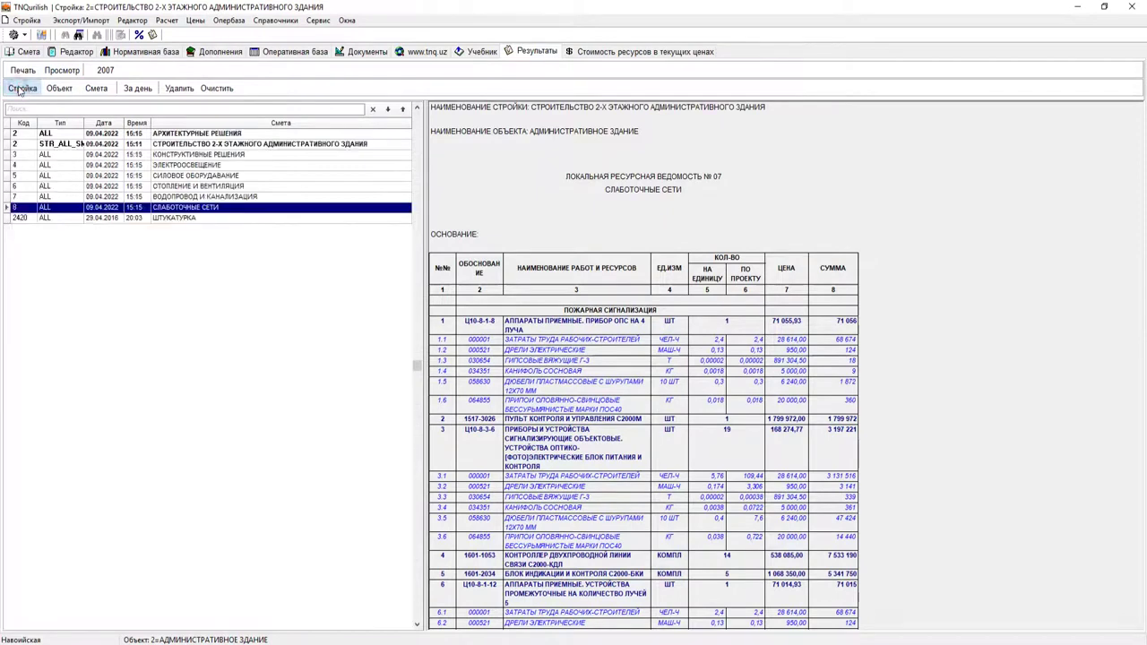
pyautogui.click(181, 134)
pyautogui.click(179, 145)
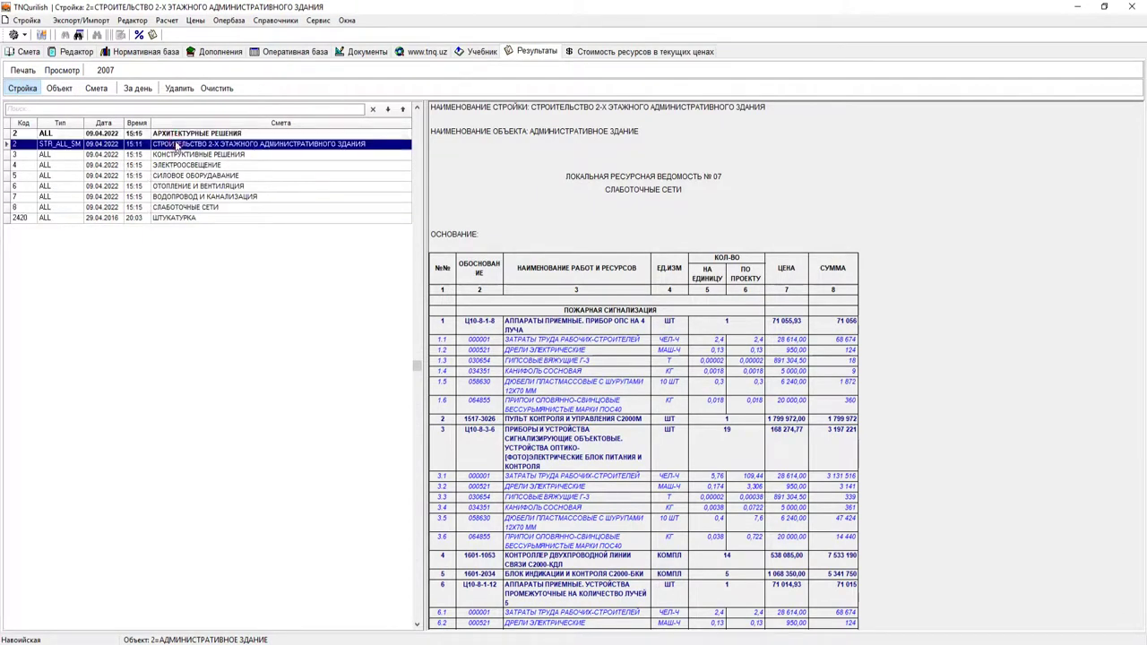
pyautogui.click(170, 156)
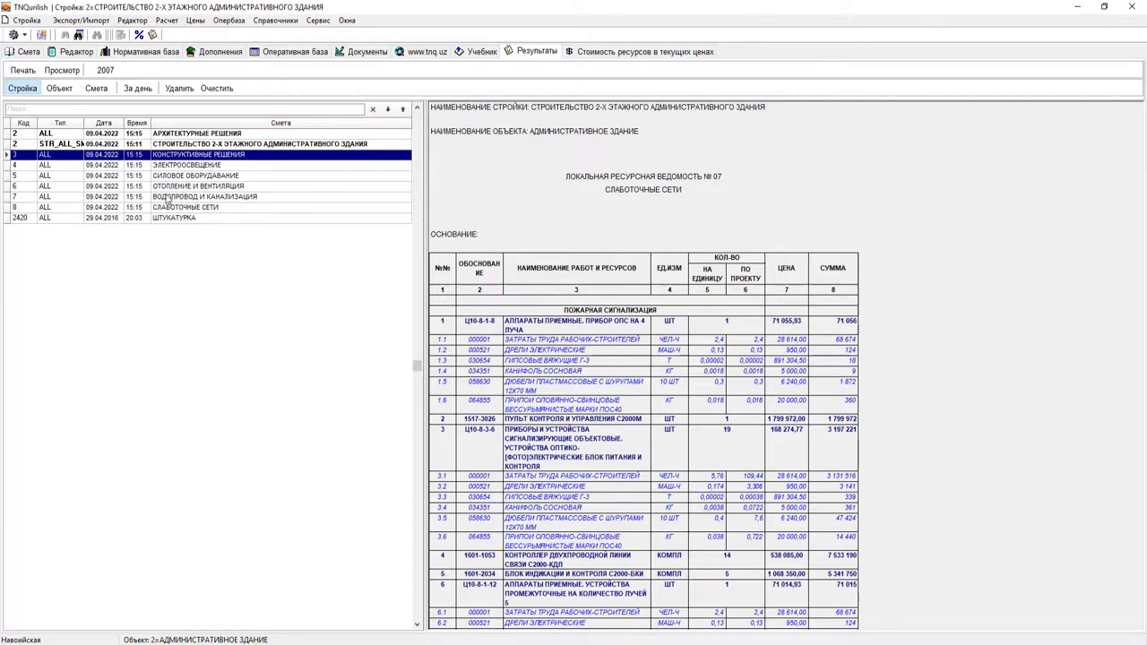
pyautogui.click(166, 134)
pyautogui.click(169, 154)
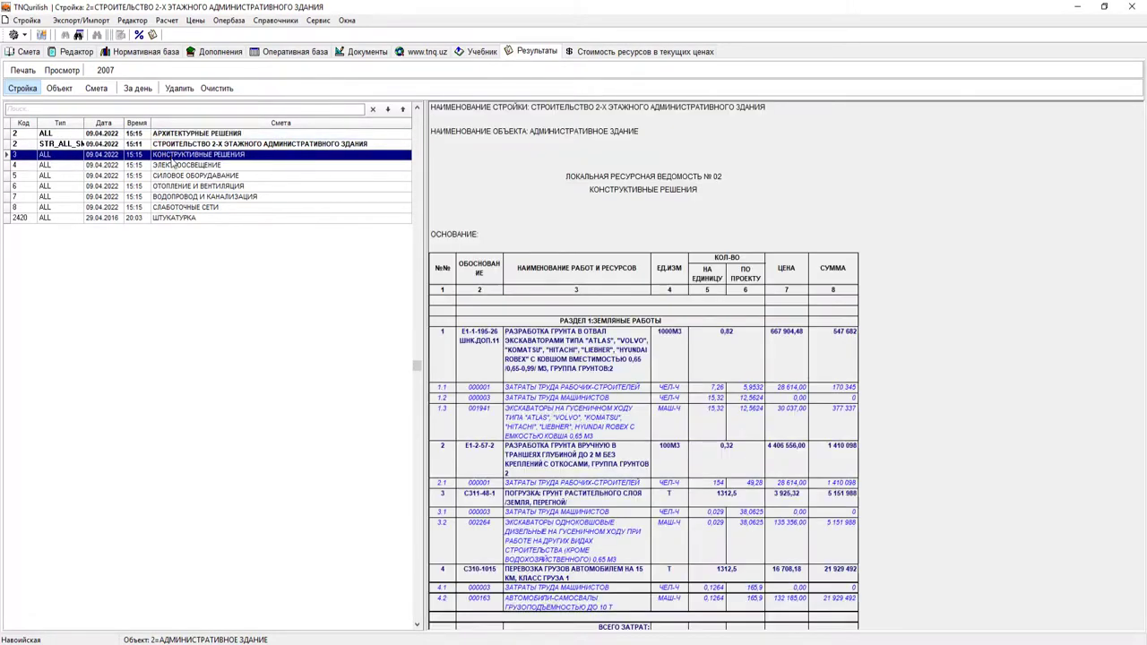
# Open the АРХИТЕКТУРНЫЕ РЕШЕНИЯ results in a maximized Excel window and review the direct costs and resources on the RES sheet
pyautogui.click(172, 134)
pyautogui.doubleClick(577, 180)
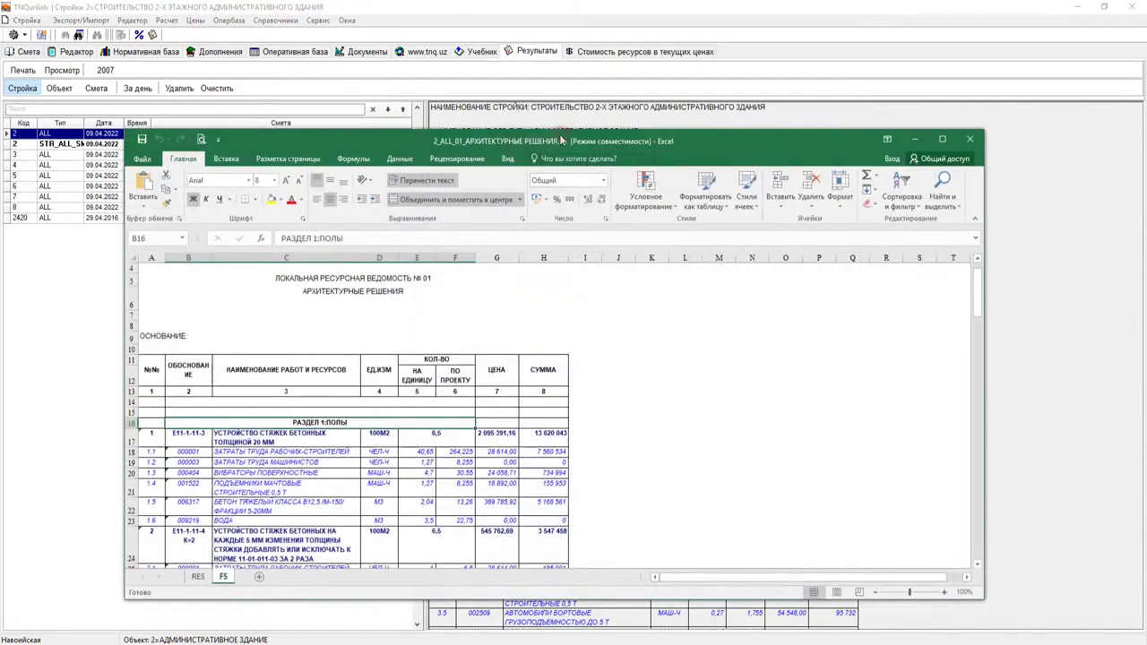
pyautogui.doubleClick(560, 140)
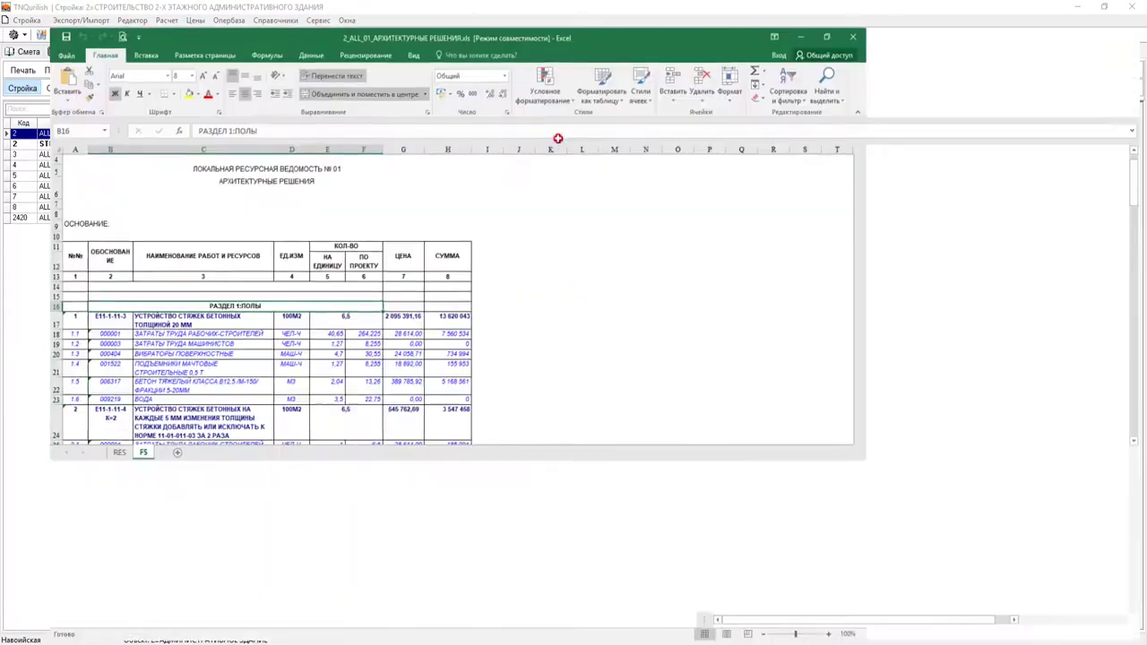
pyautogui.scroll(-2, 161, 548)
pyautogui.click(74, 622)
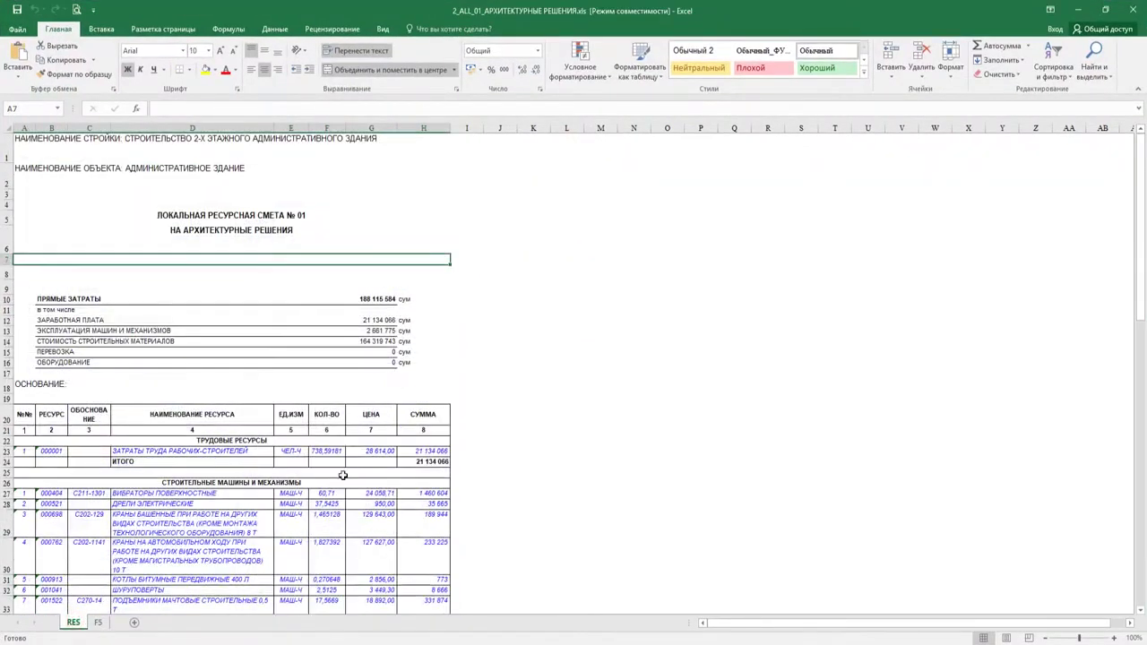
pyautogui.scroll(-3, 350, 473)
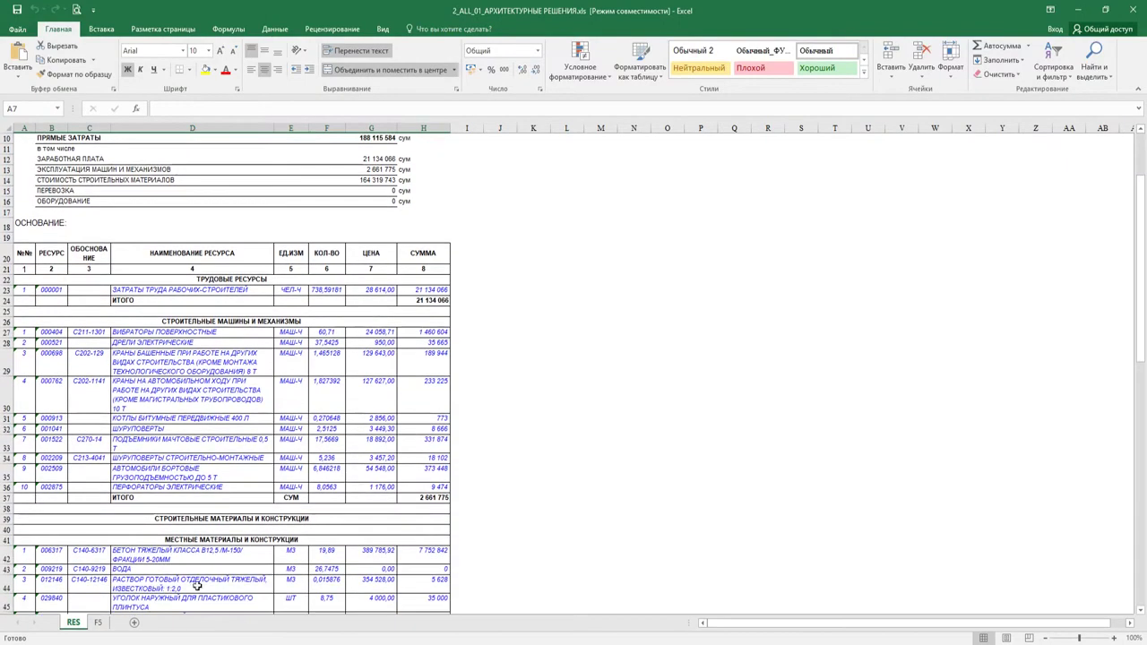
# Review the works, resources and prices of РАЗДЕЛ 1:ПОЛЫ on the F5 sheet
pyautogui.click(99, 623)
pyautogui.scroll(-2, 280, 479)
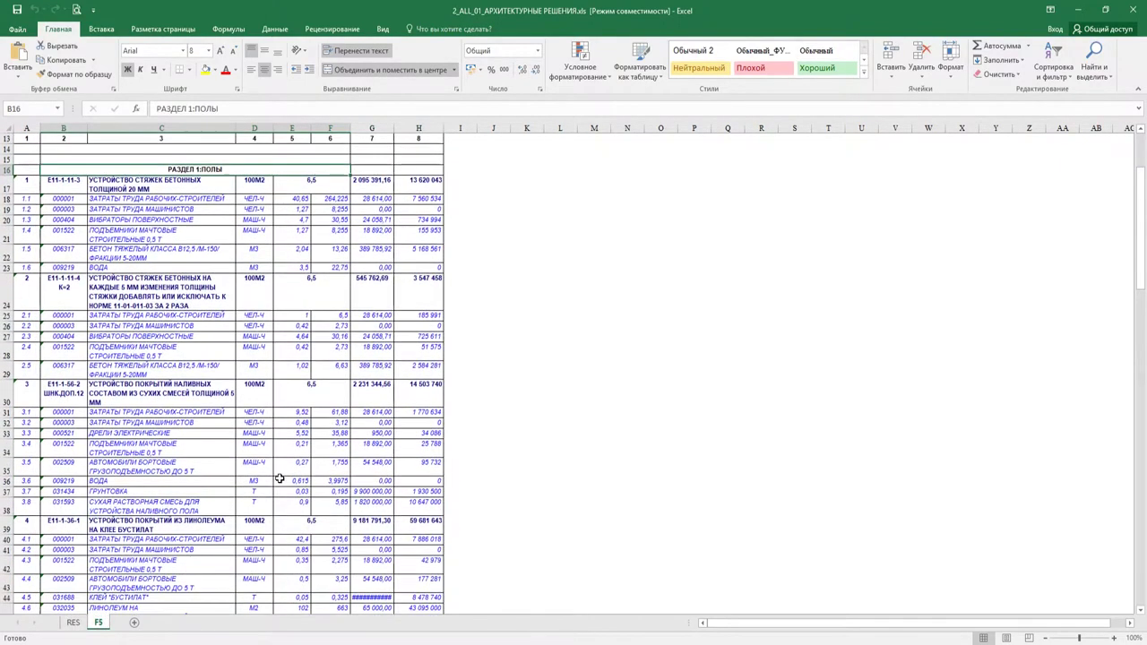
pyautogui.scroll(5, 256, 285)
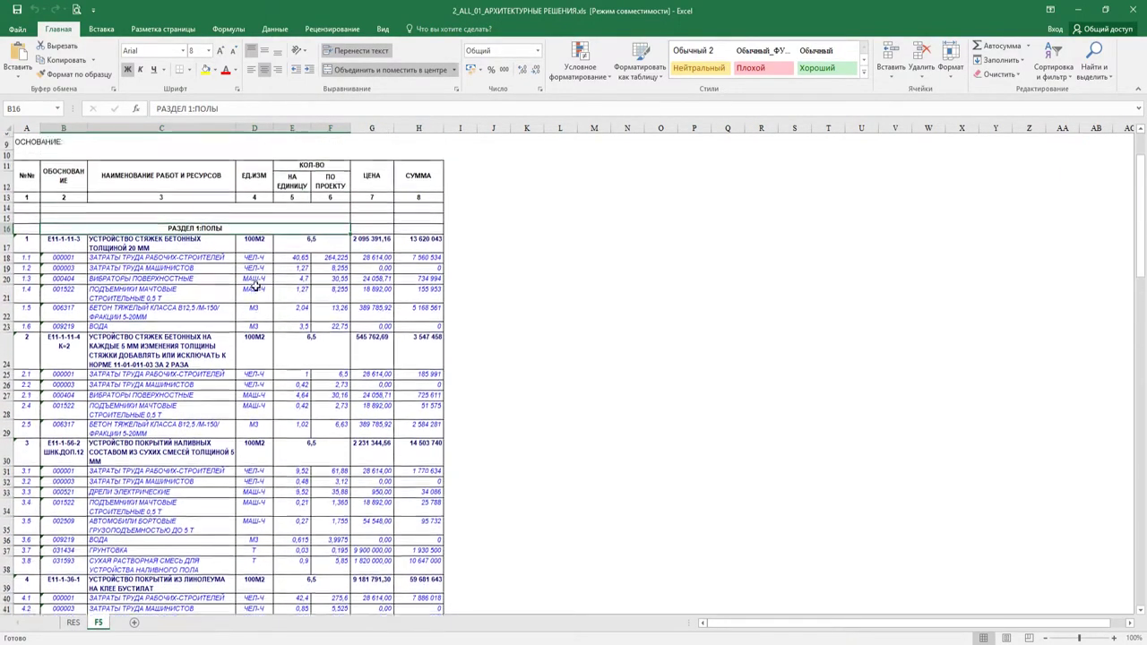
pyautogui.scroll(-2, 256, 284)
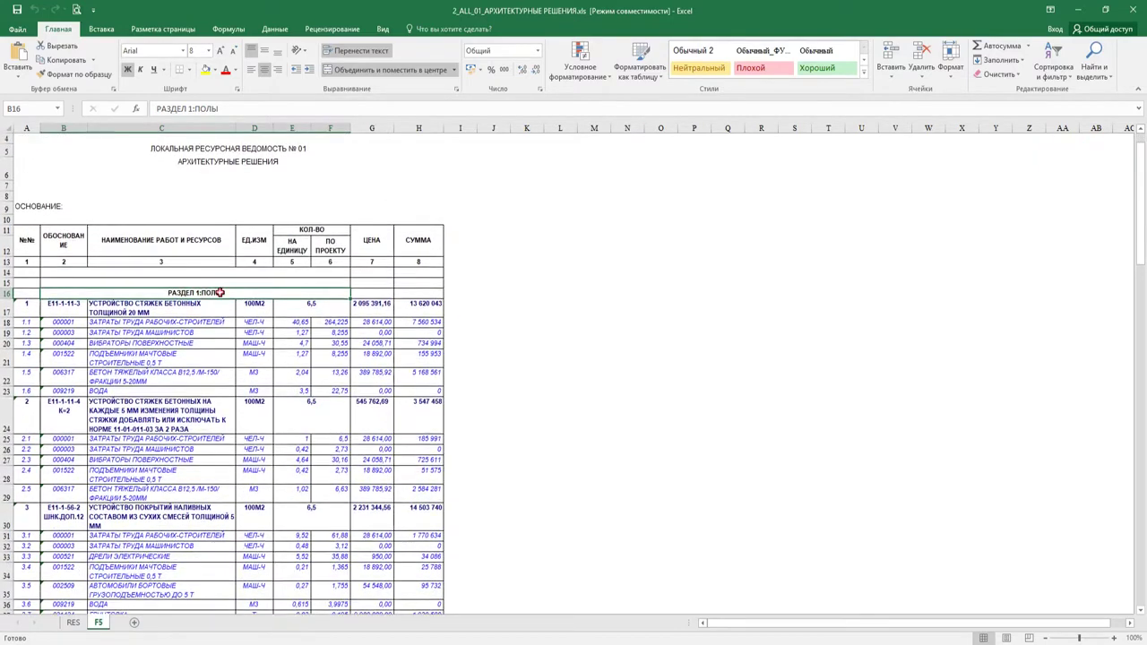
pyautogui.scroll(-3, 225, 292)
pyautogui.scroll(-1, 230, 294)
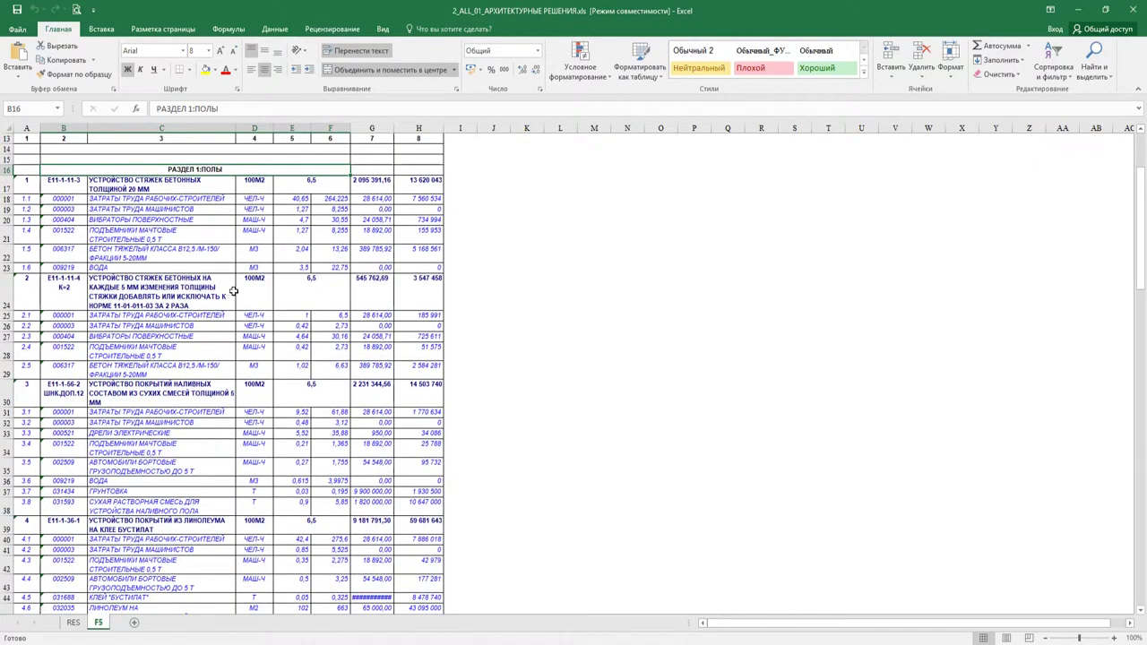
pyautogui.scroll(-3, 347, 257)
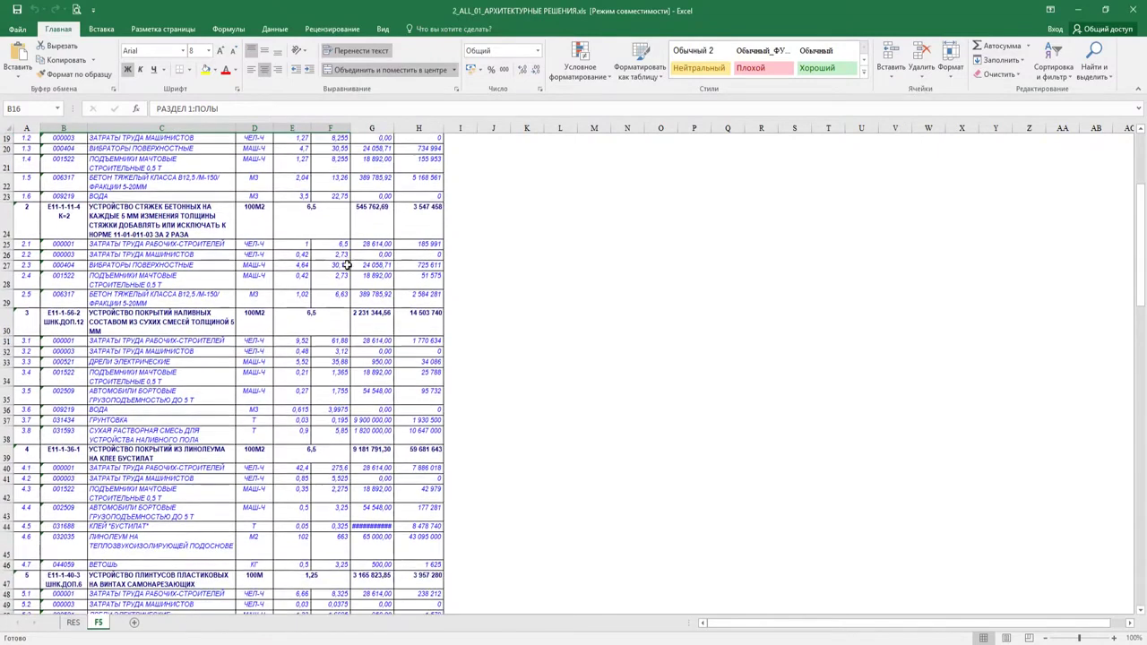
# Compare the 20 mm concrete screed item with the 5 mm thickness adjustment item, then examine the remaining floor items
pyautogui.scroll(2, 317, 259)
pyautogui.click(141, 278)
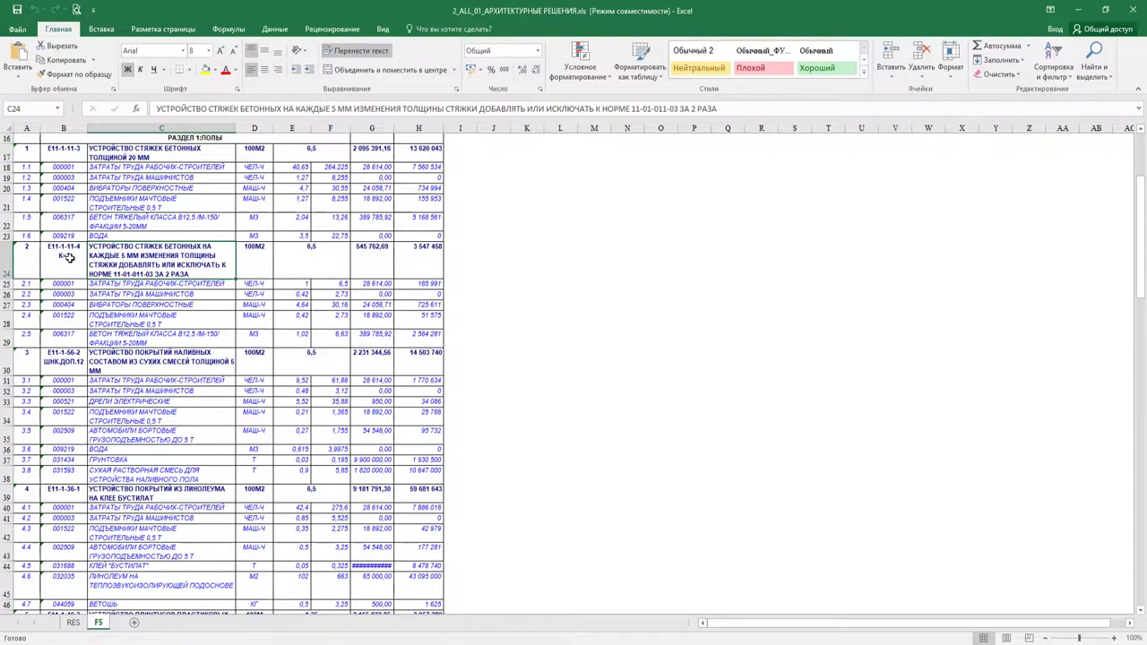
pyautogui.click(219, 154)
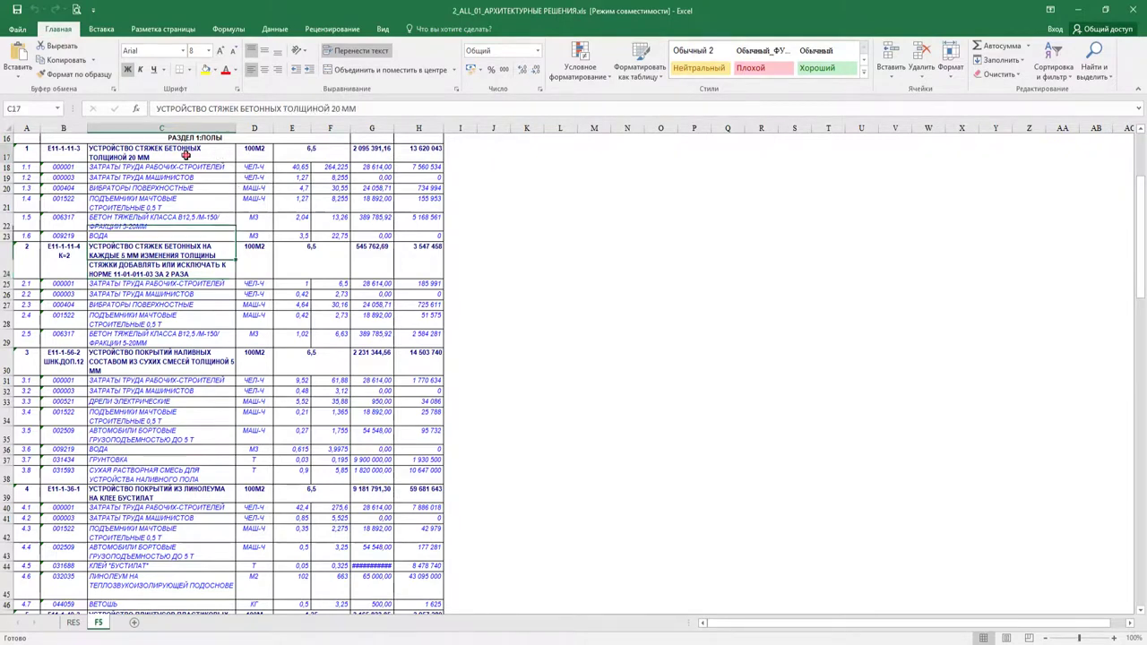
pyautogui.click(159, 266)
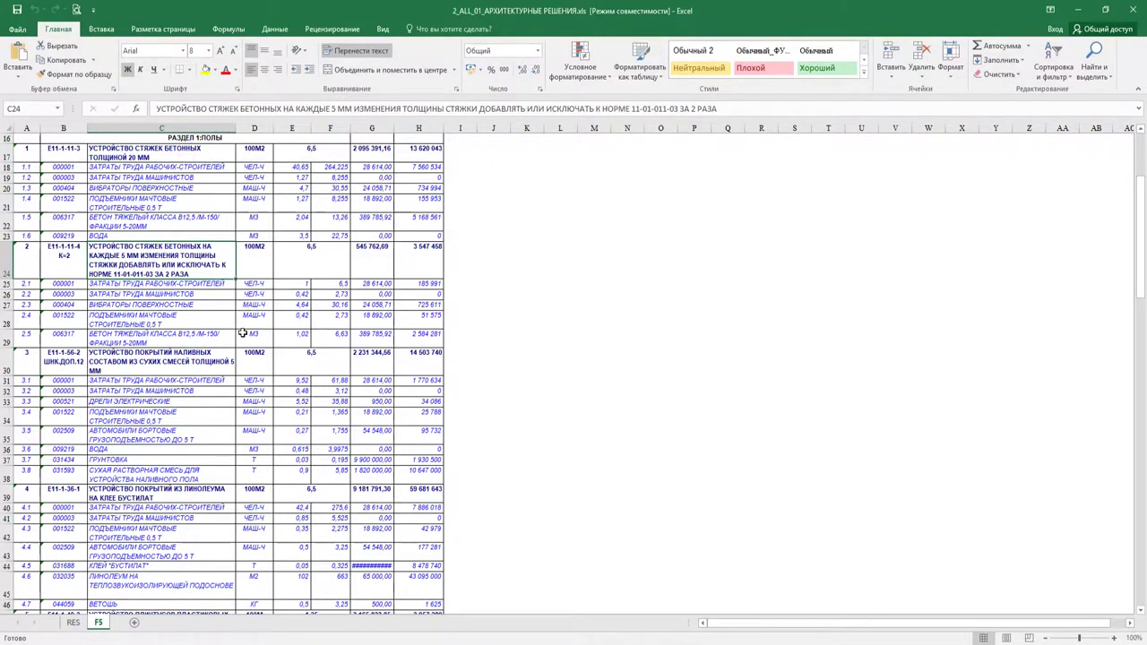
pyautogui.scroll(-5, 242, 334)
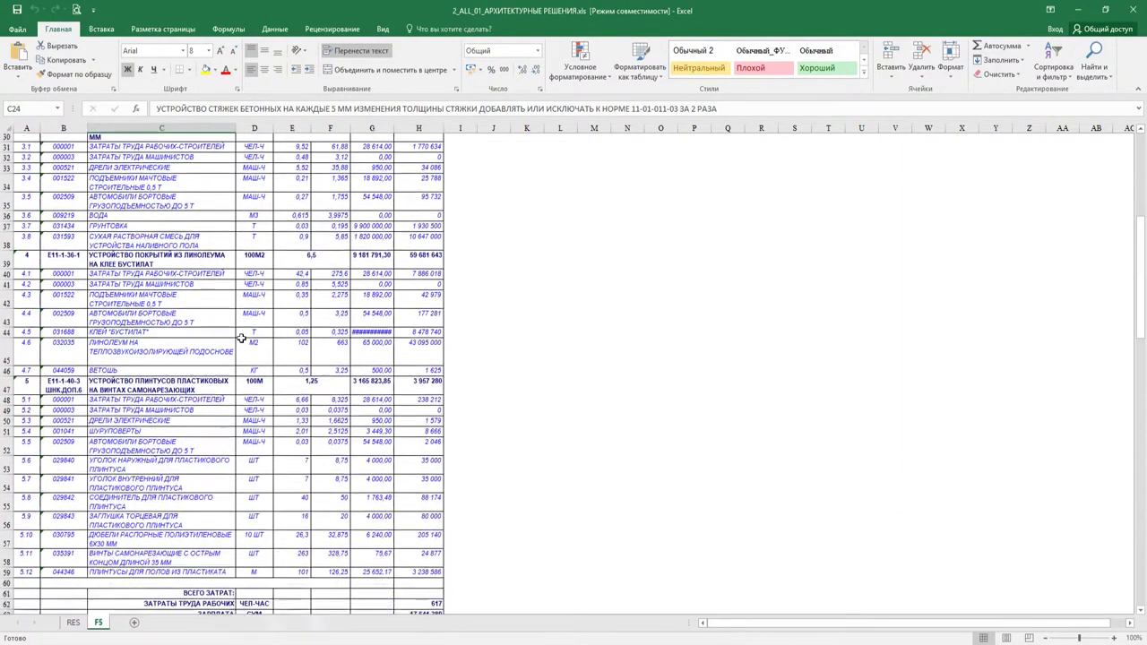
# Review the remaining floor items and the cost totals of РАЗДЕЛ 1:ПОЛЫ on the F5 sheet
pyautogui.scroll(-5, 241, 338)
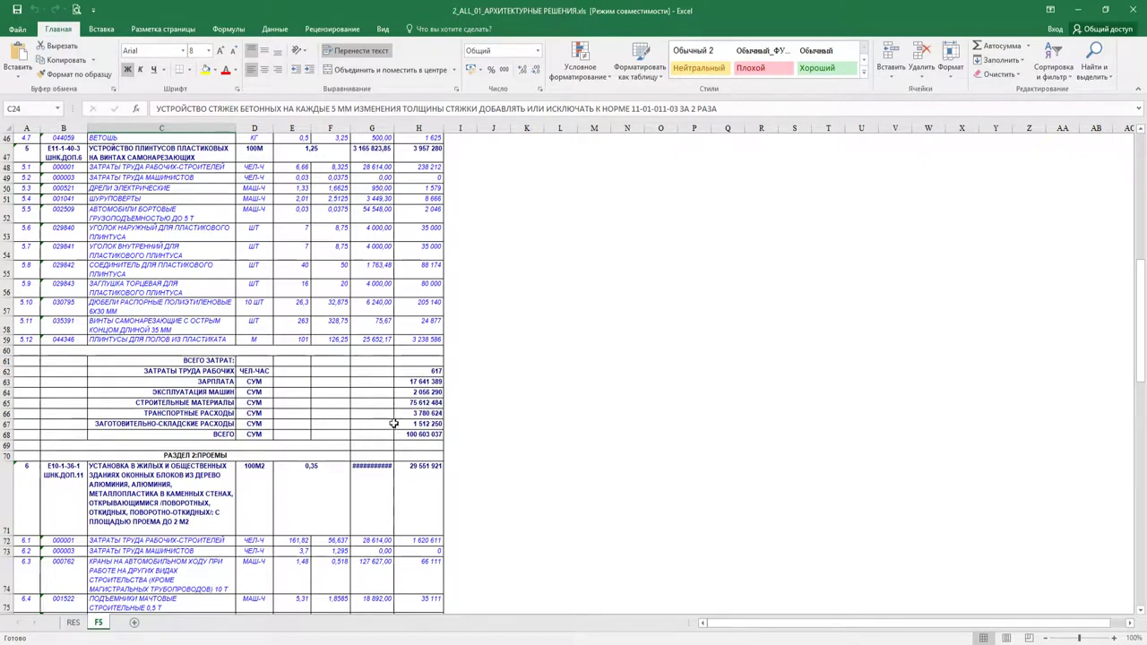
pyautogui.click(425, 434)
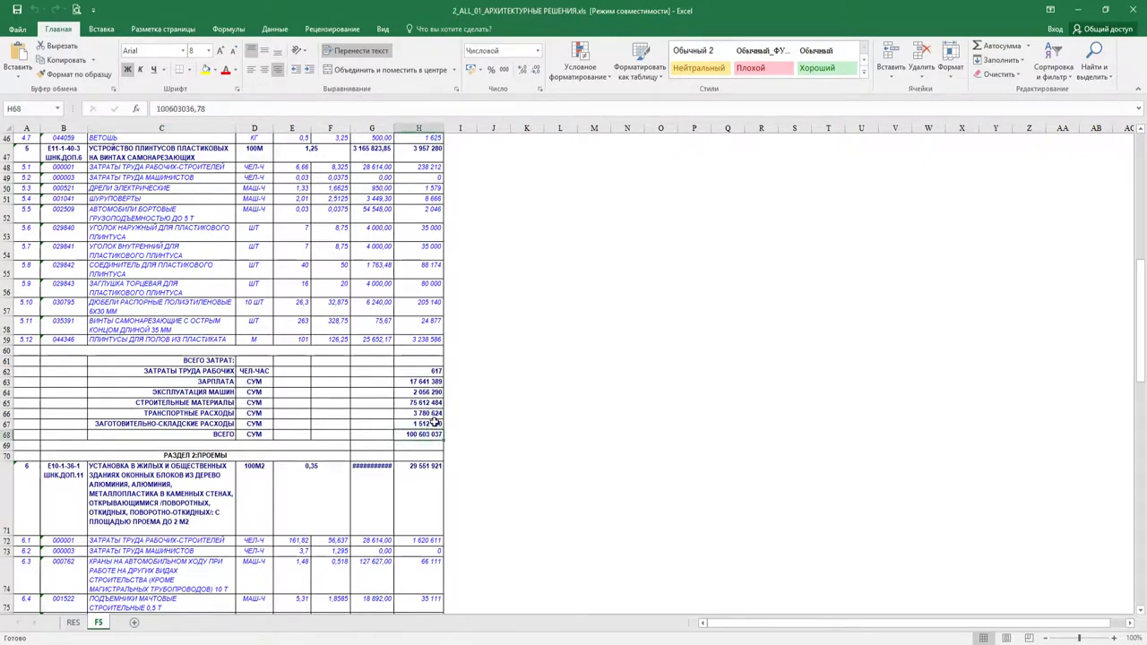
pyautogui.scroll(-5, 433, 422)
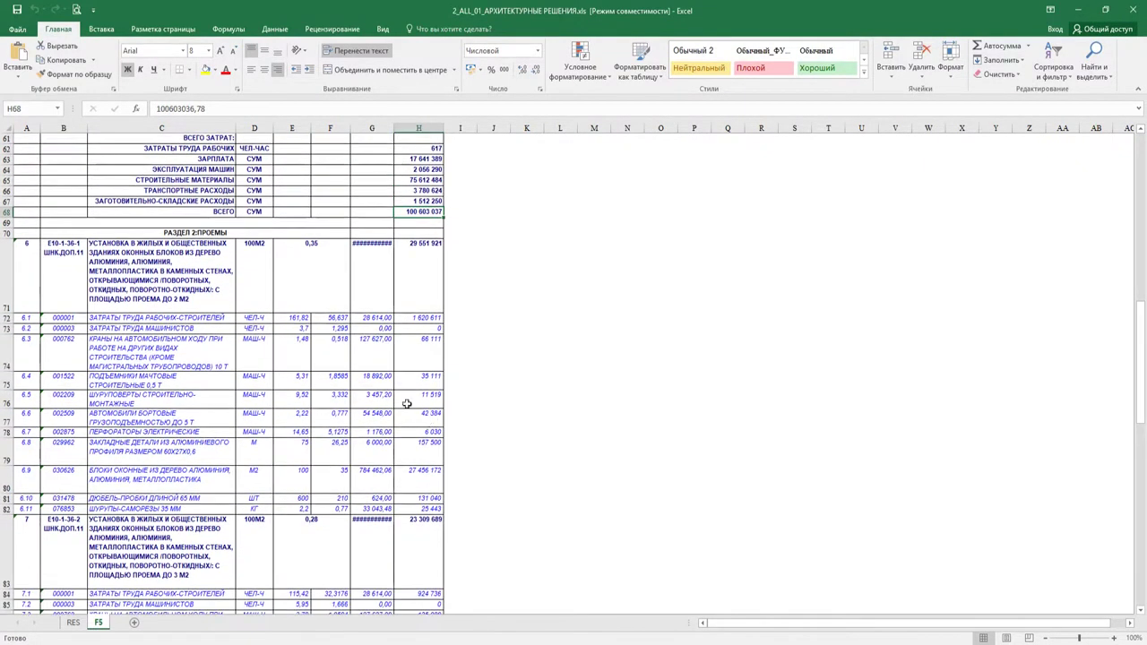
# Widen price column G on the F5 sheet to fit the prices of the РАЗДЕЛ 2:ПРОЕМЫ items
pyautogui.click(231, 305)
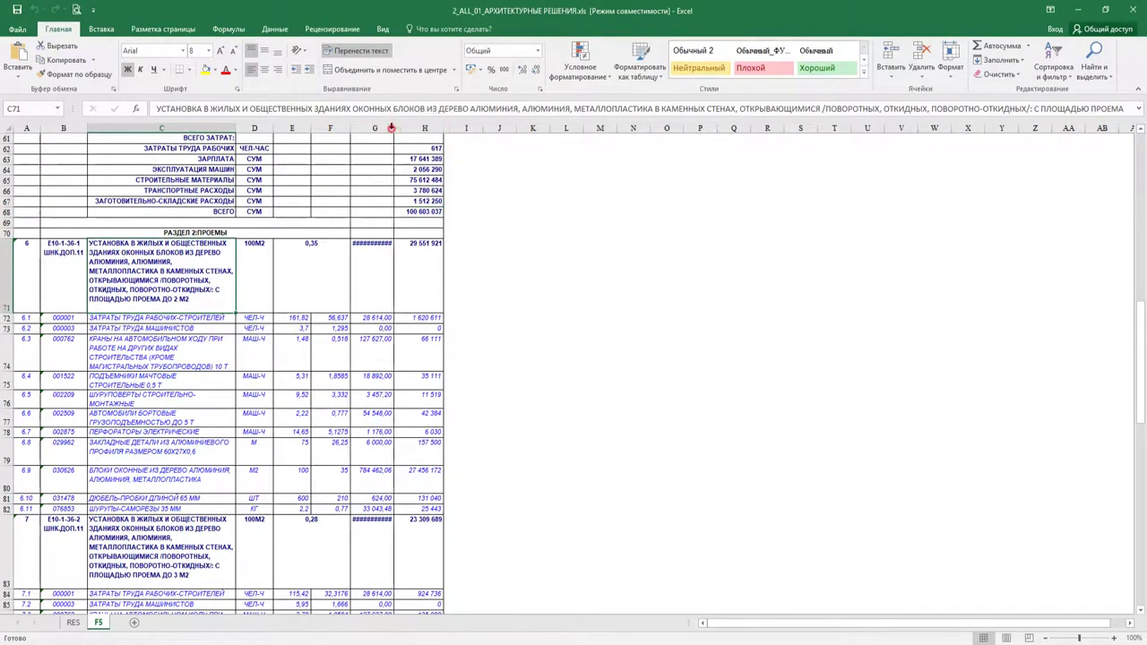
pyautogui.doubleClick(392, 133)
pyautogui.click(202, 231)
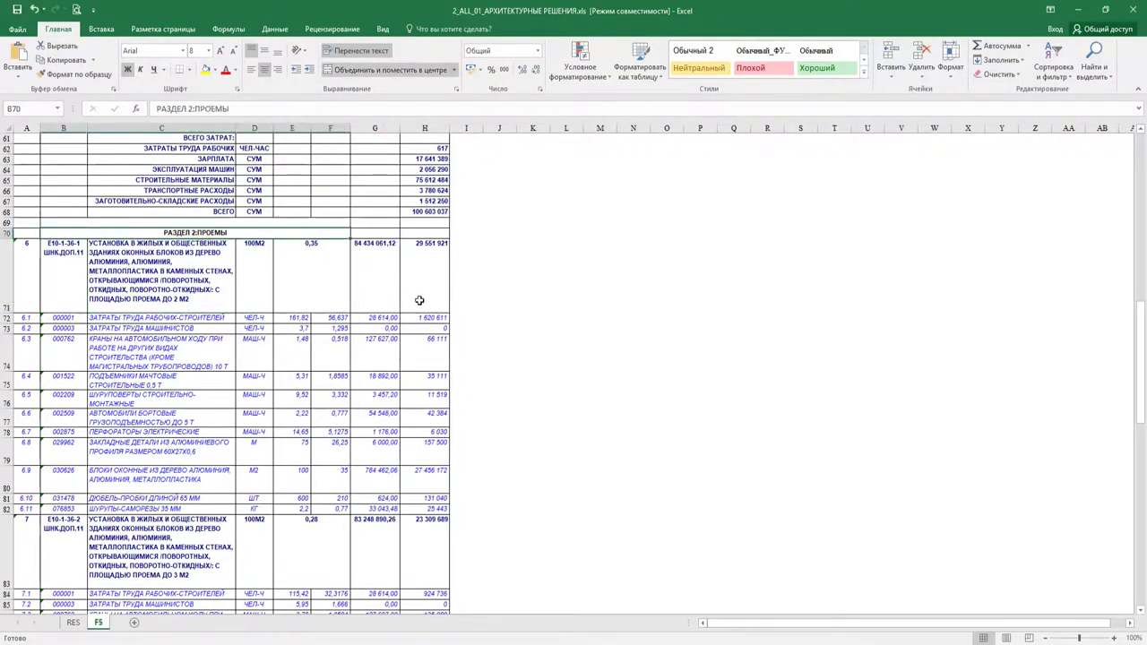
# Examine the РАЗДЕЛ 2:ПРОЕМЫ totals and the combined totals of all sections, including other costs, insurance, risk and VAT
pyautogui.scroll(-11, 418, 300)
pyautogui.scroll(-5, 429, 353)
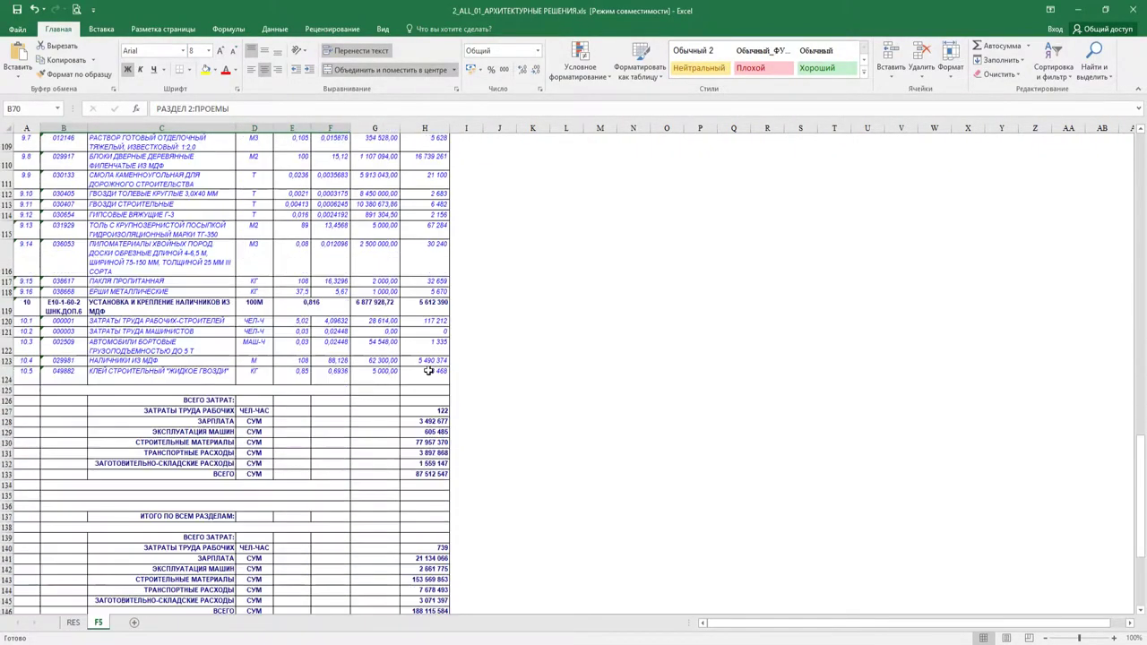
pyautogui.scroll(-4, 329, 460)
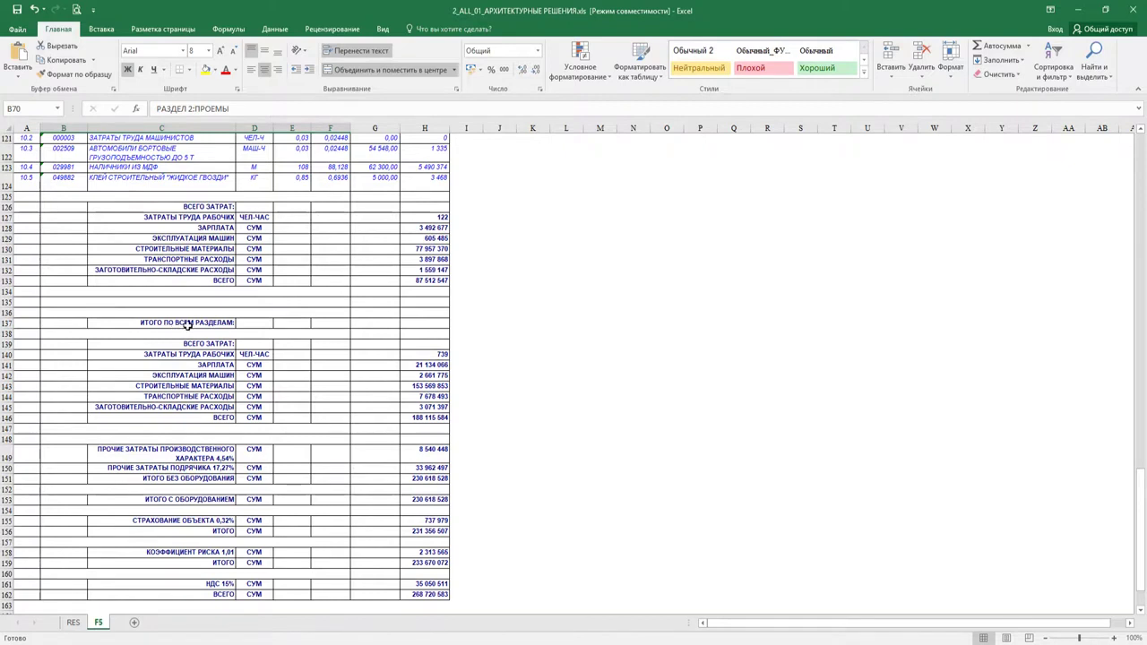
pyautogui.click(221, 347)
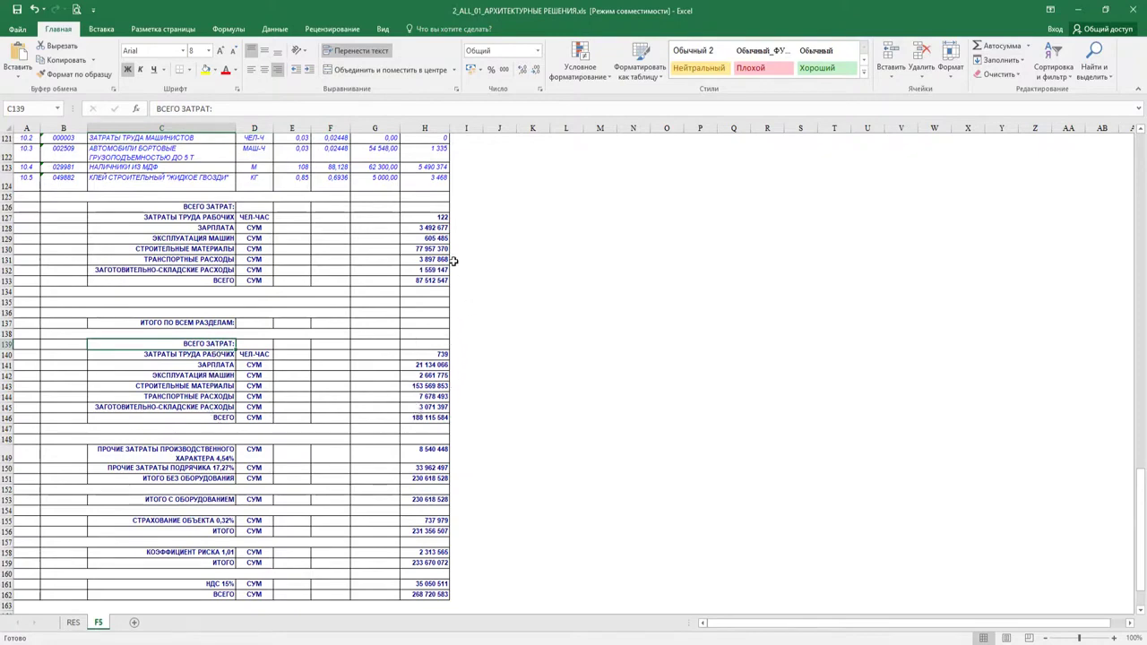
pyautogui.click(431, 417)
pyautogui.scroll(-3, 474, 416)
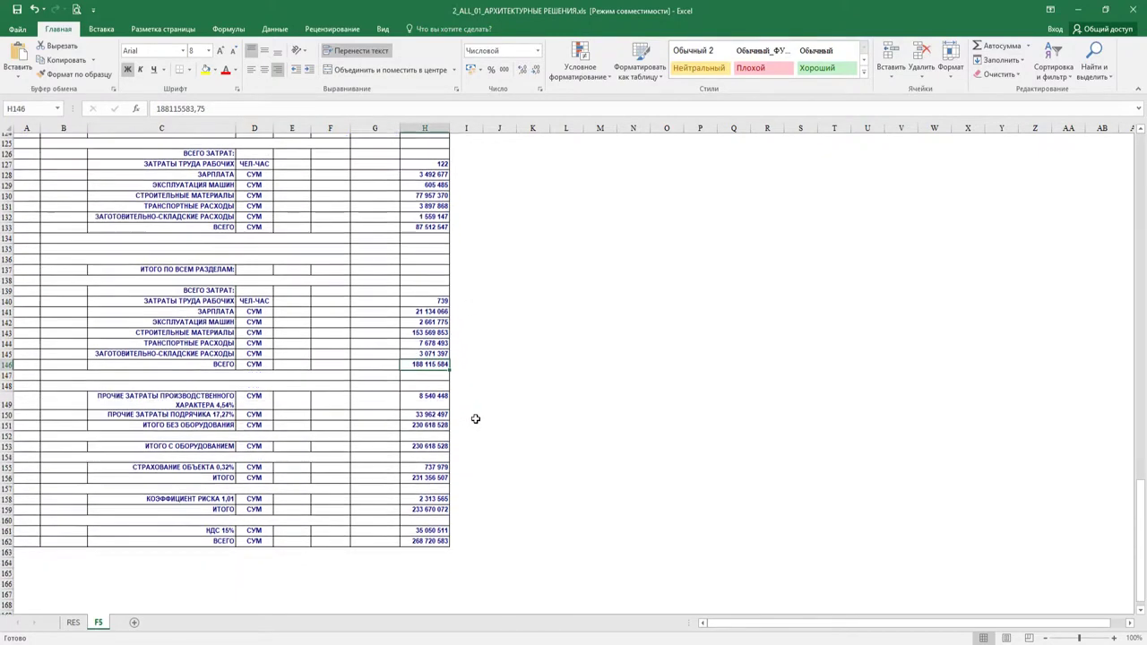
pyautogui.click(436, 483)
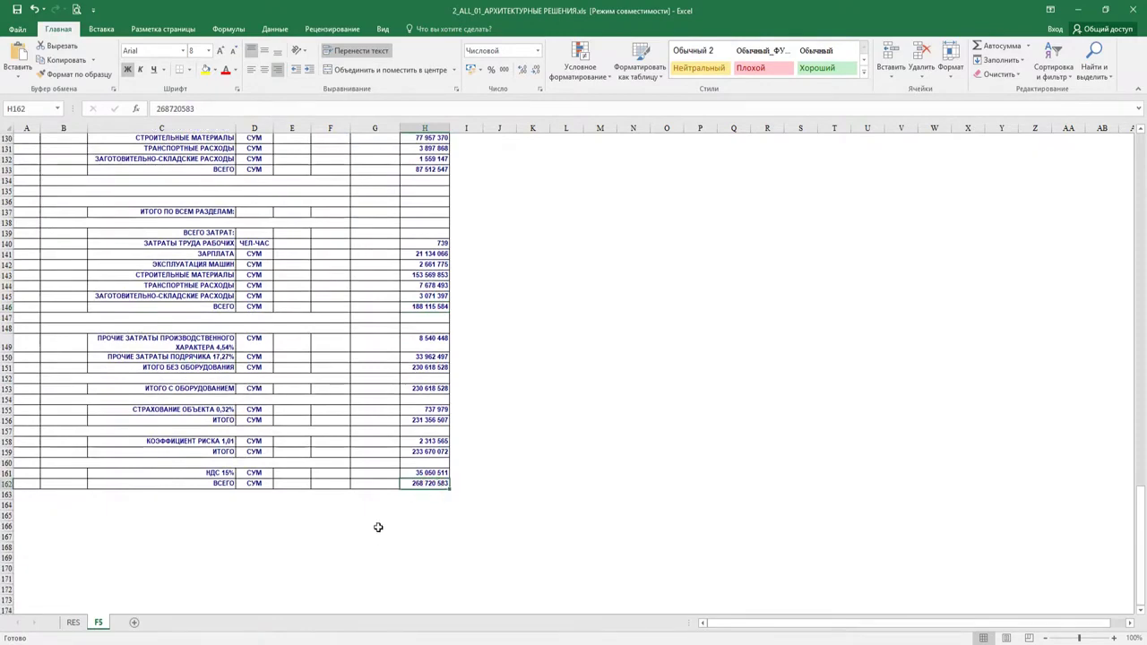
# Review the machinery, materials and final cost totals on the RES sheet of the АРХИТЕКТУРНЫЕ РЕШЕНИЯ workbook
pyautogui.click(74, 622)
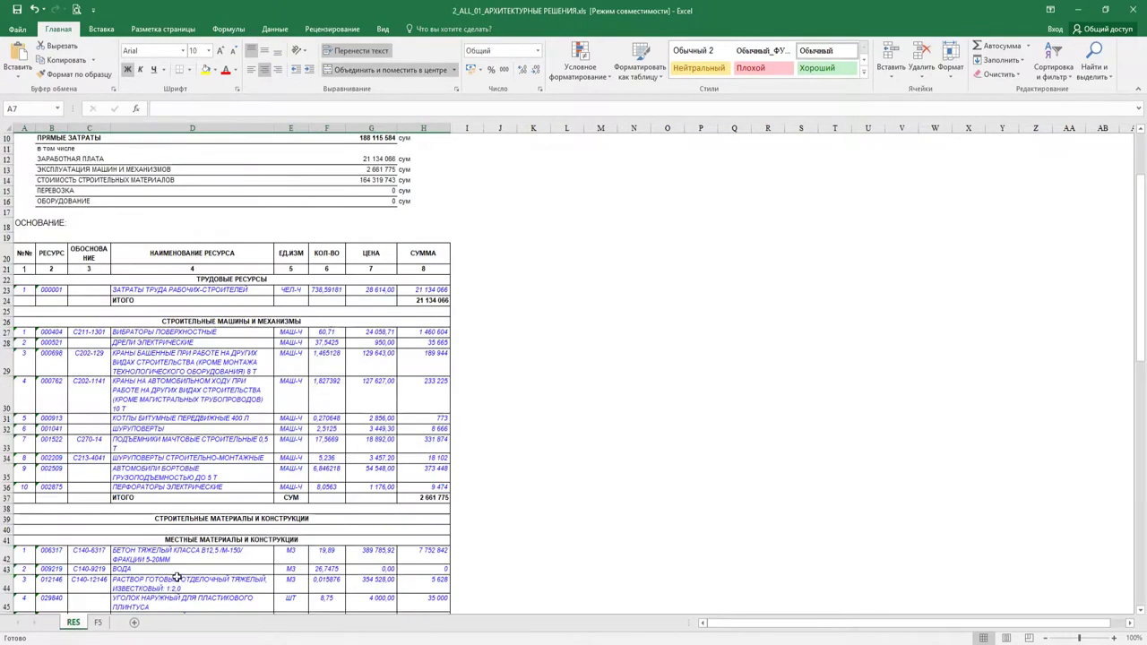
pyautogui.scroll(3, 179, 573)
pyautogui.scroll(-7, 190, 560)
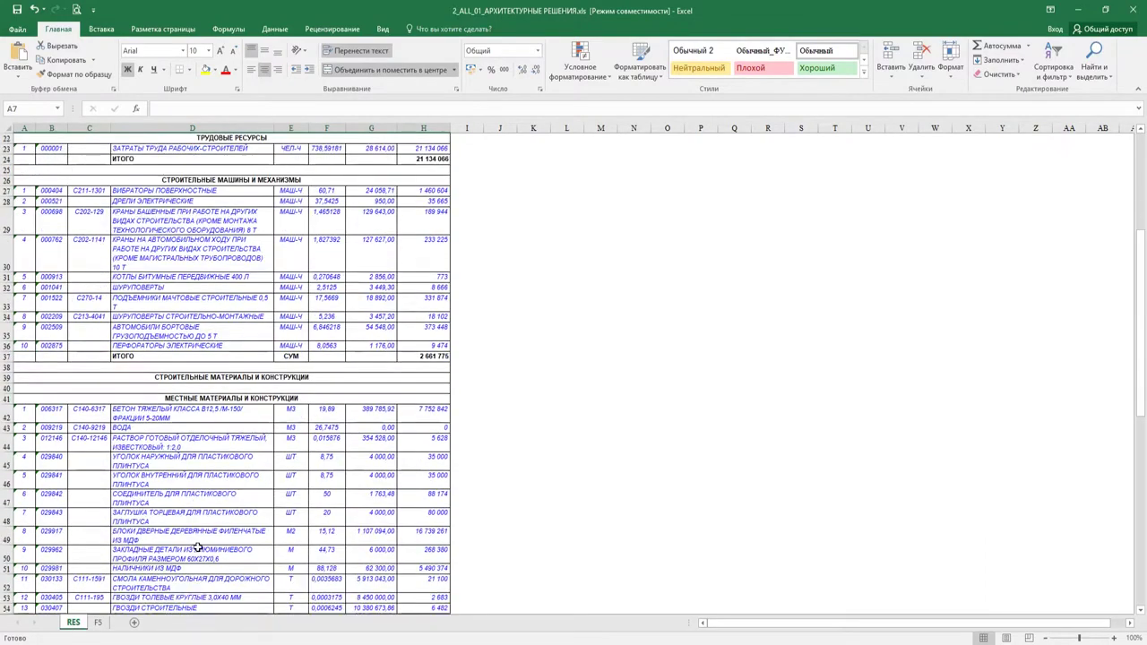
pyautogui.scroll(-13, 199, 547)
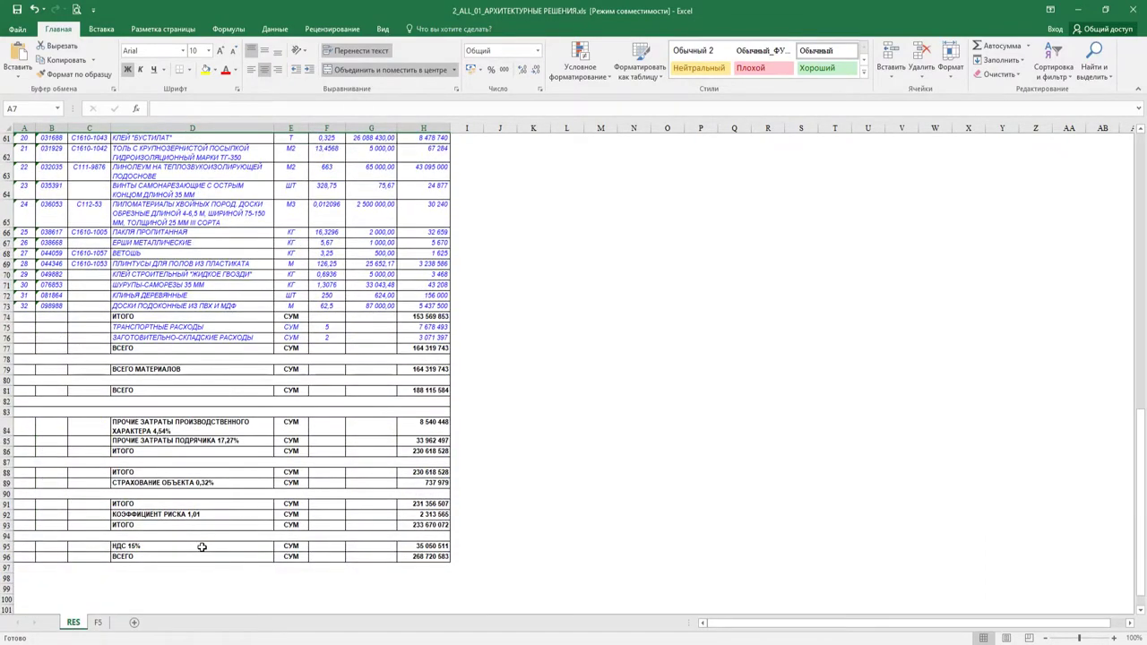
# Switch back to TNQurilish and open the КОНСТРУКТИВНЫЕ РЕШЕНИЯ results in a maximized Excel window
pyautogui.hotkey('alt', 'Tab')
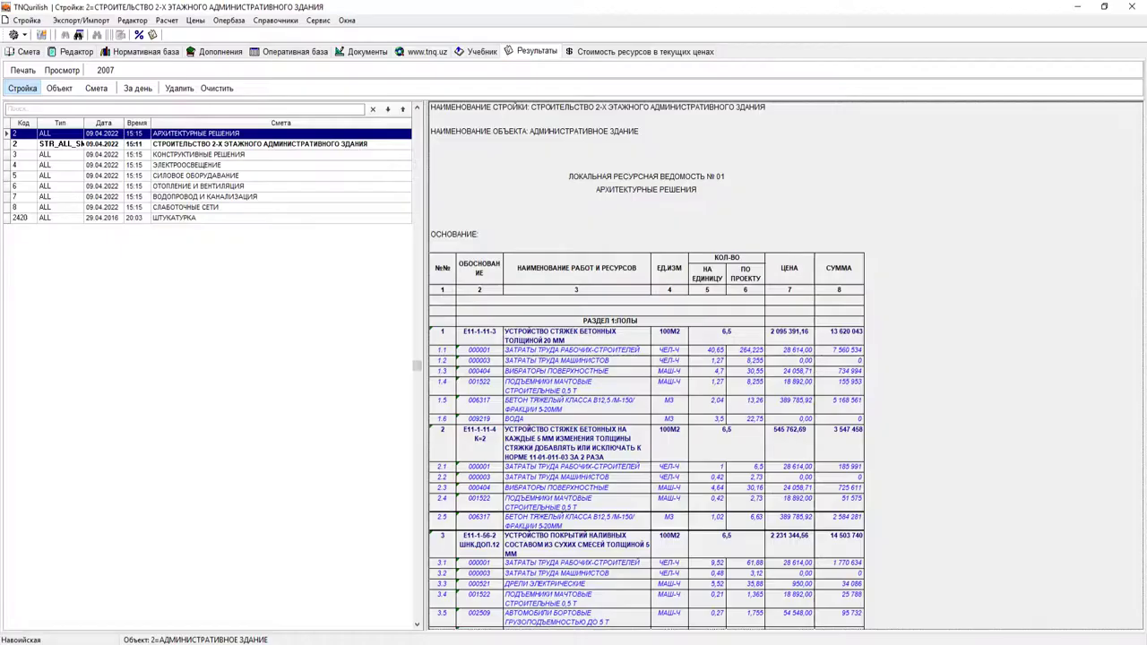
pyautogui.click(63, 154)
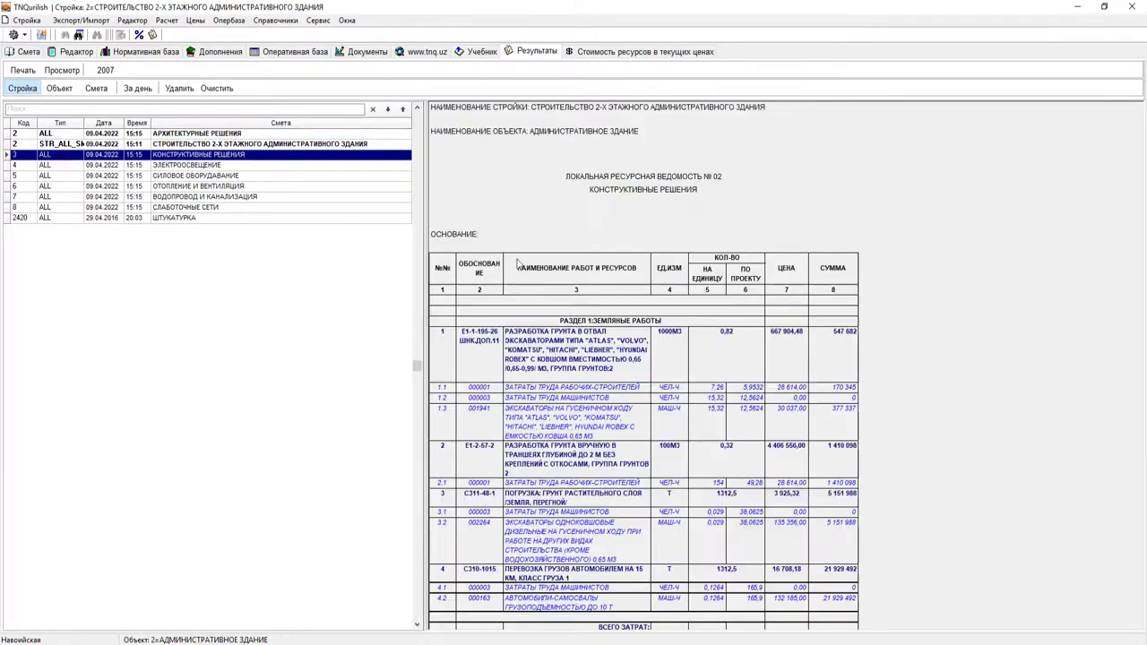
pyautogui.doubleClick(544, 244)
pyautogui.doubleClick(496, 154)
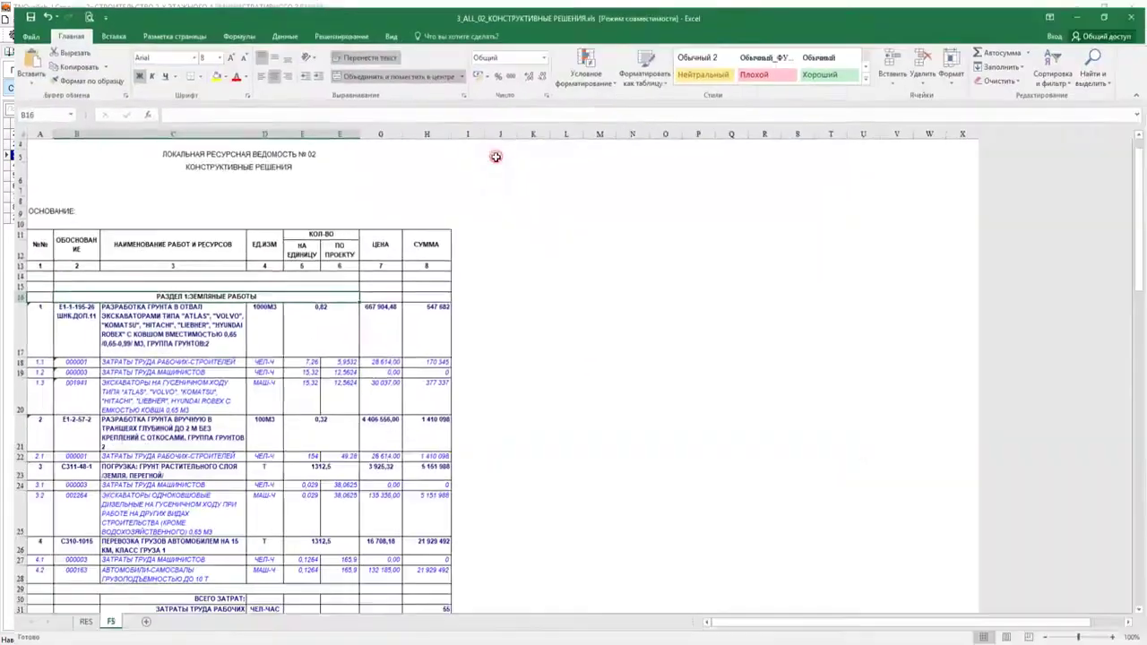
# Review РАЗДЕЛ 1:ЗЕМЛЯНЫЕ РАБОТЫ on the F5 sheet and widen price column G to fit its values
pyautogui.scroll(-1, 371, 308)
pyautogui.scroll(2, 371, 308)
pyautogui.scroll(-9, 371, 308)
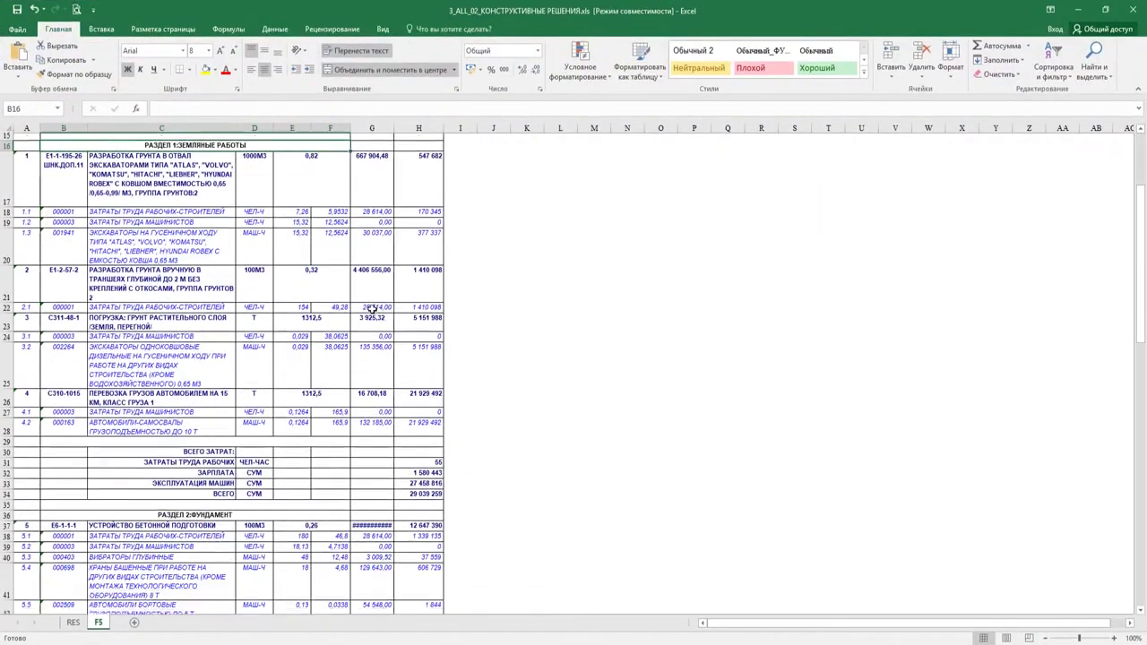
pyautogui.scroll(-1, 371, 310)
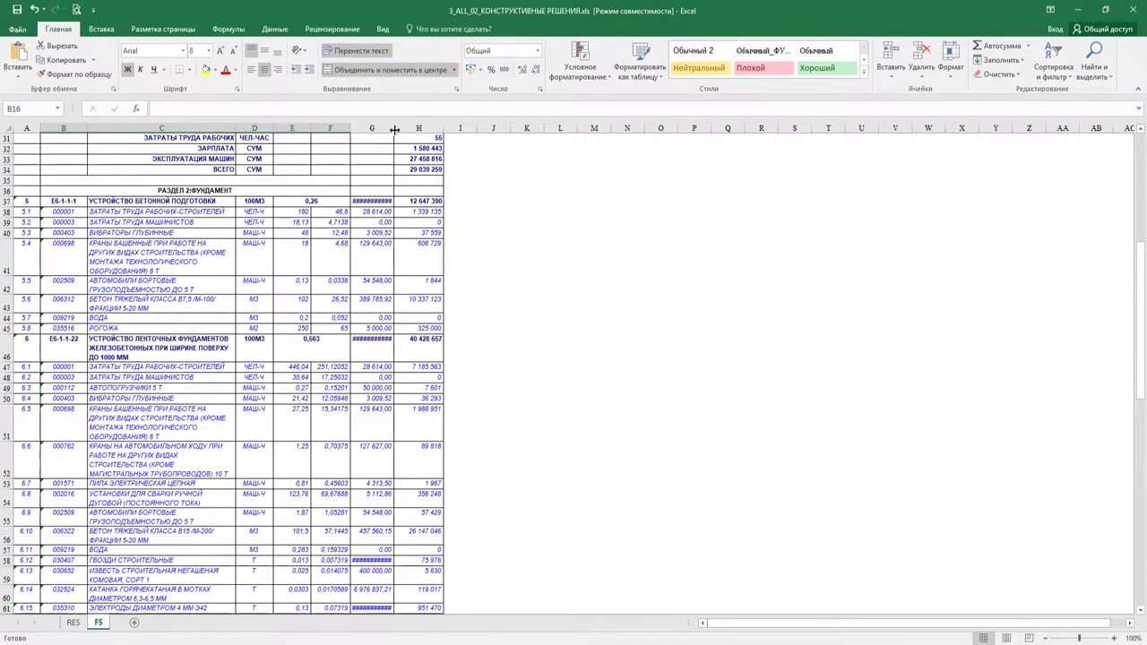
pyautogui.doubleClick(393, 128)
# Examine the РАЗДЕЛ 2:ФУНДАМЕНТ items and the structural estimate's overall totals, including other costs, insurance, risk and VAT
pyautogui.scroll(-12, 411, 280)
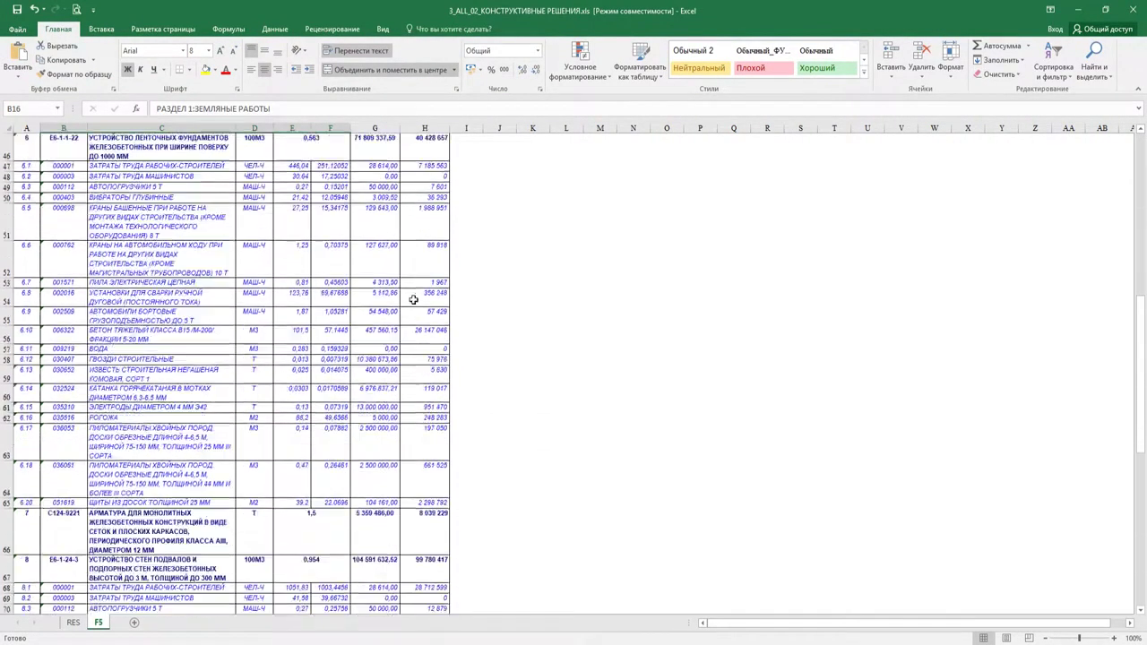
pyautogui.scroll(-3, 419, 310)
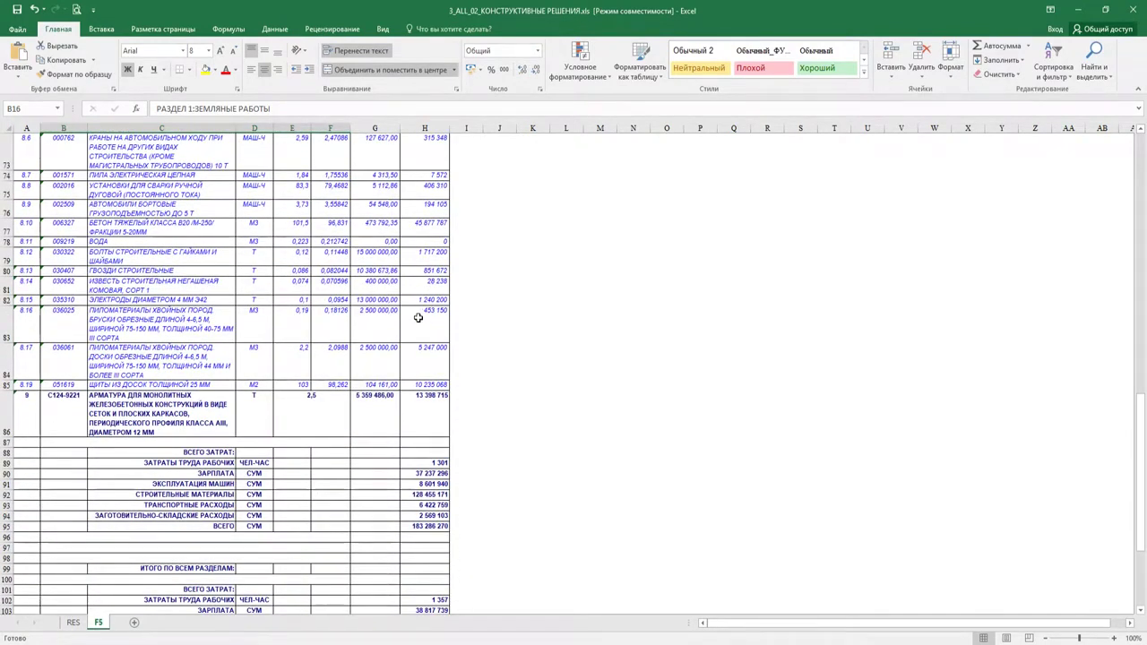
pyautogui.scroll(-3, 419, 318)
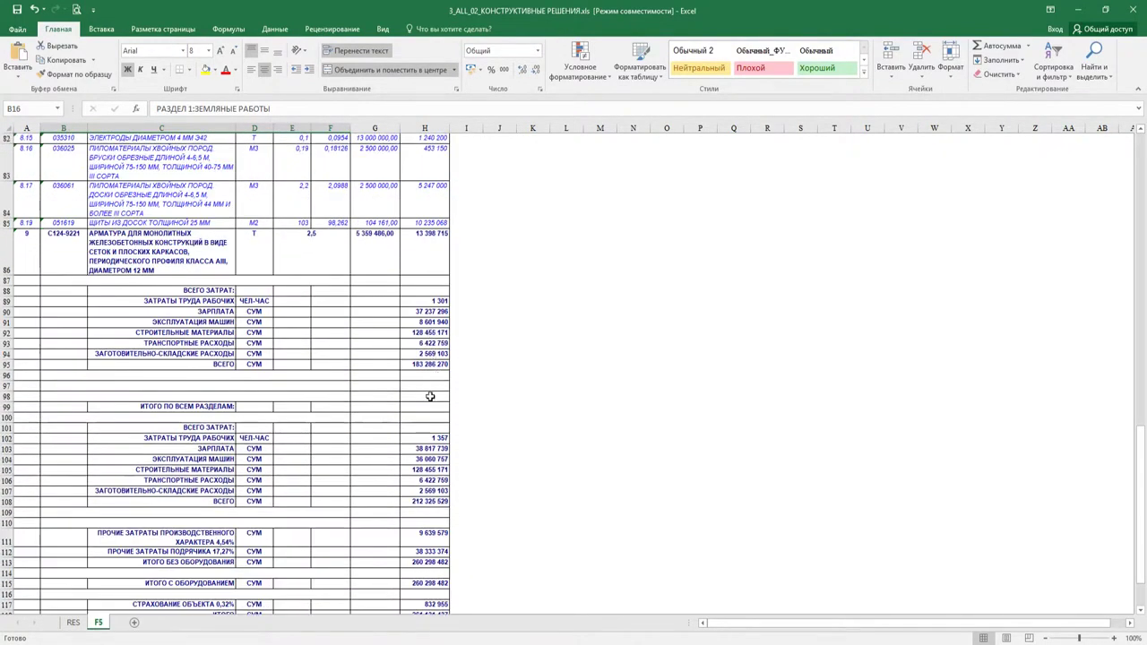
pyautogui.scroll(-4, 434, 420)
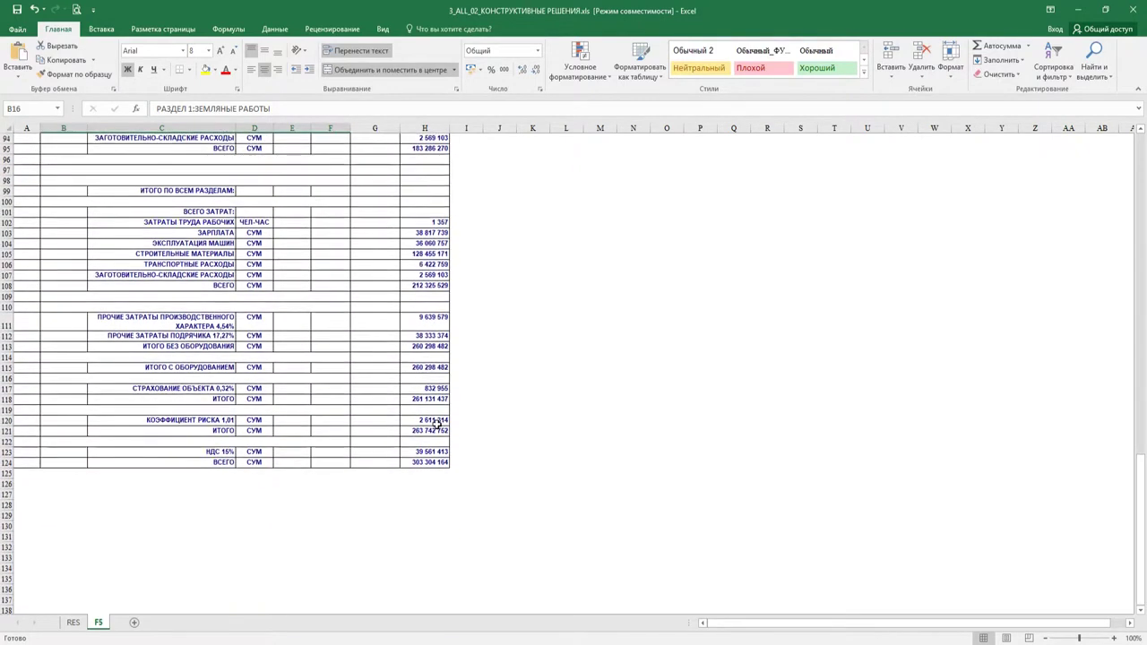
pyautogui.scroll(-2, 444, 432)
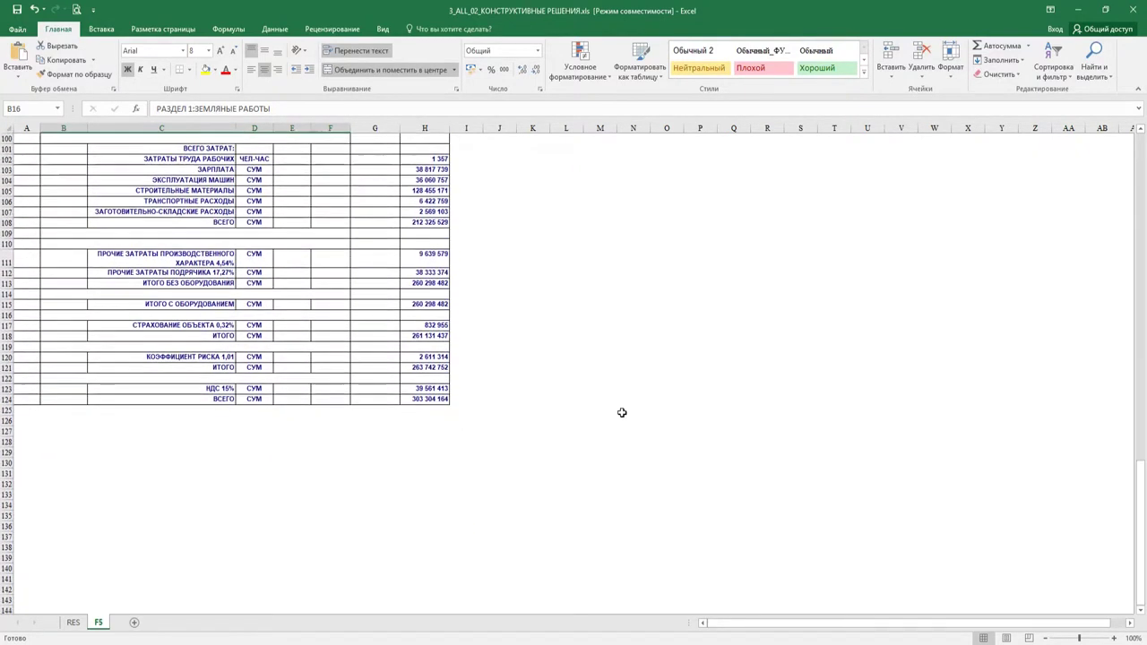
# Close the КОНСТРУКТИВНЫЕ РЕШЕНИЯ and АРХИТЕКТУРНЫЕ РЕШЕНИЯ workbooks and return to the TNQurilish results
pyautogui.click(1132, 10)
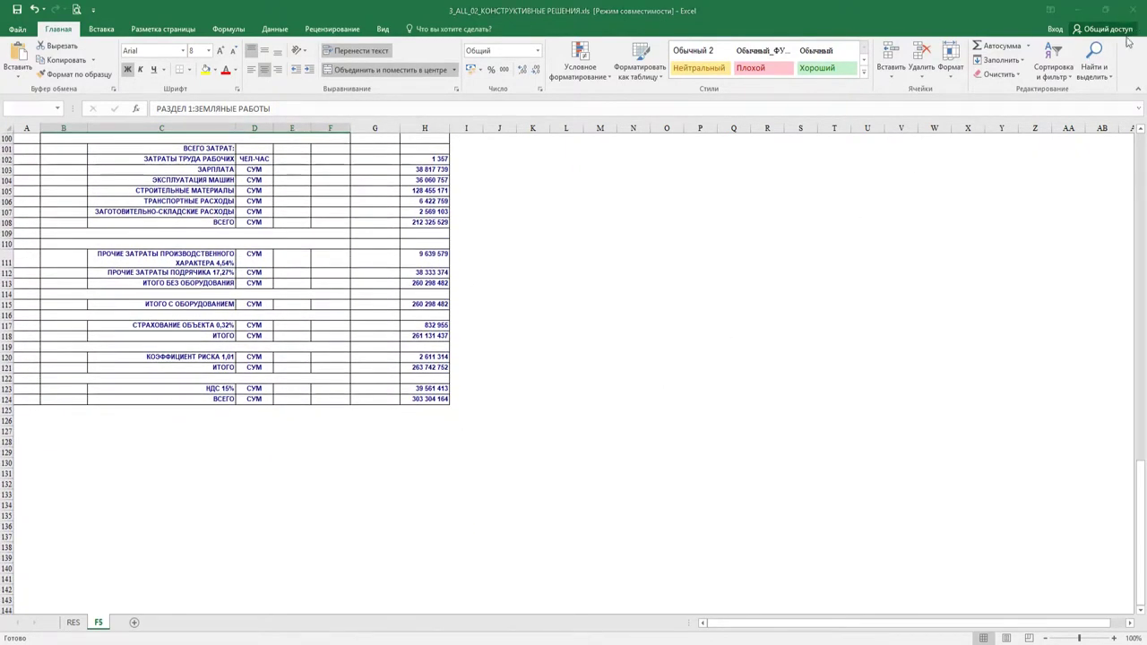
pyautogui.click(574, 344)
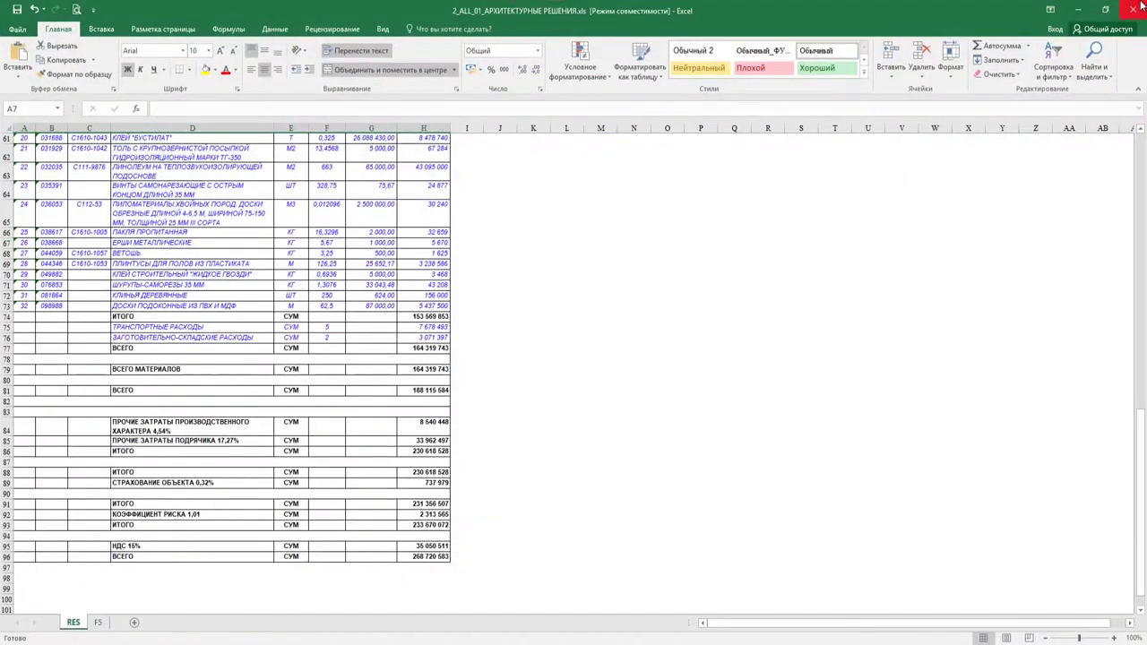
pyautogui.click(1133, 9)
pyautogui.click(573, 344)
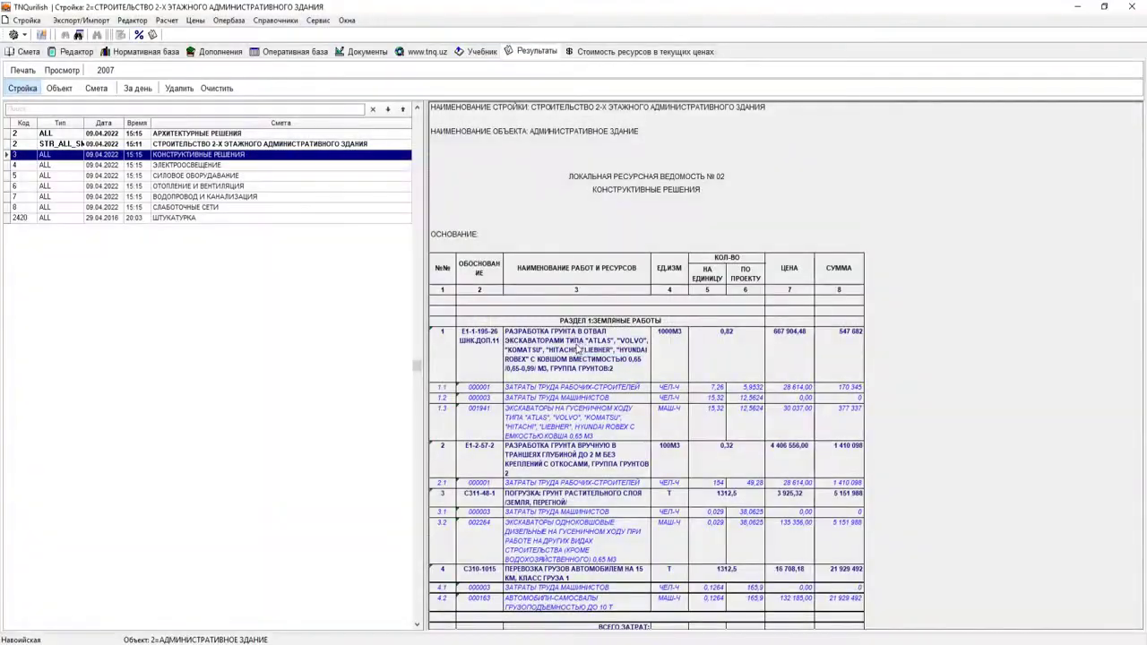
# Run the consolidated calculation for the whole construction project (Сводный расчет по Стройке), broken down by cost items
pyautogui.click(75, 52)
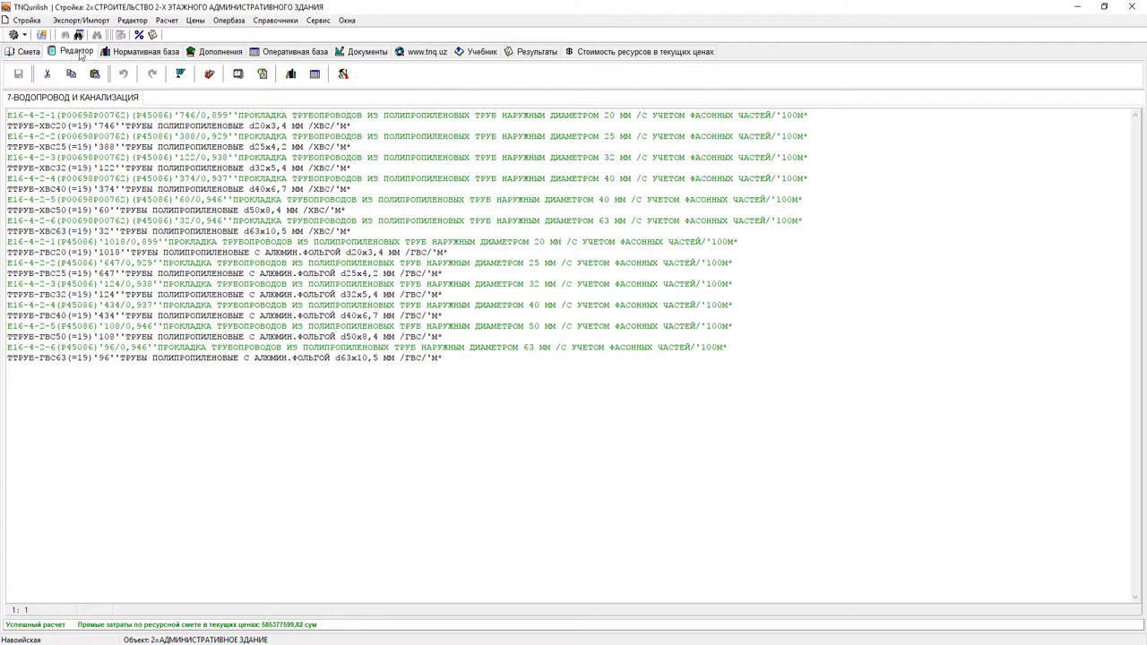
pyautogui.click(166, 21)
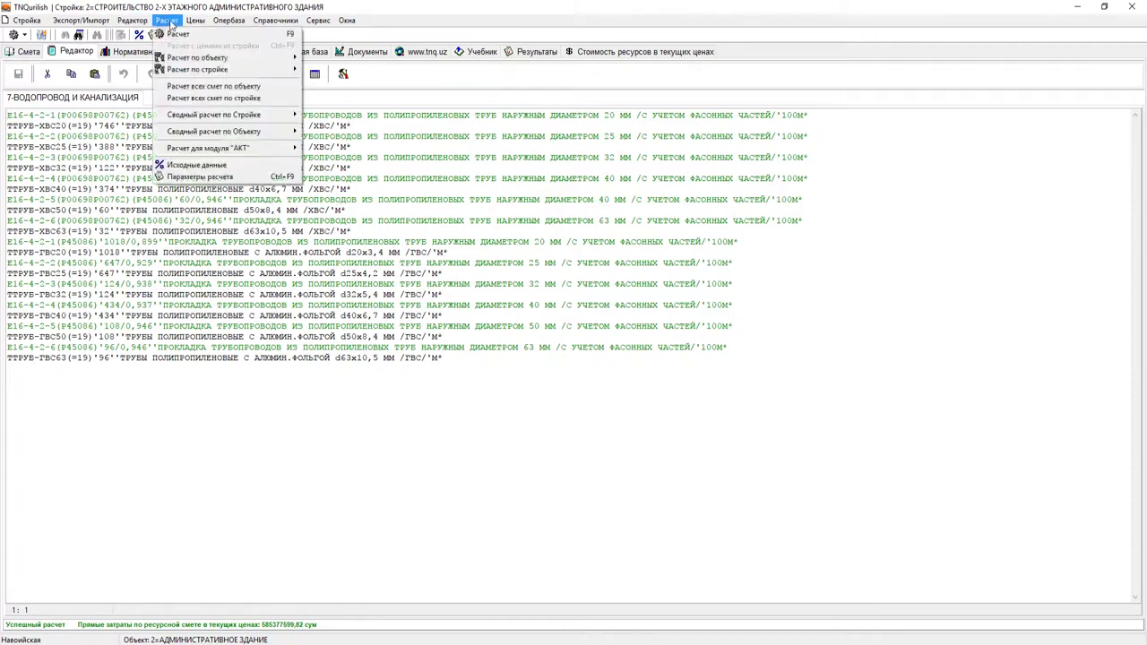
pyautogui.click(170, 24)
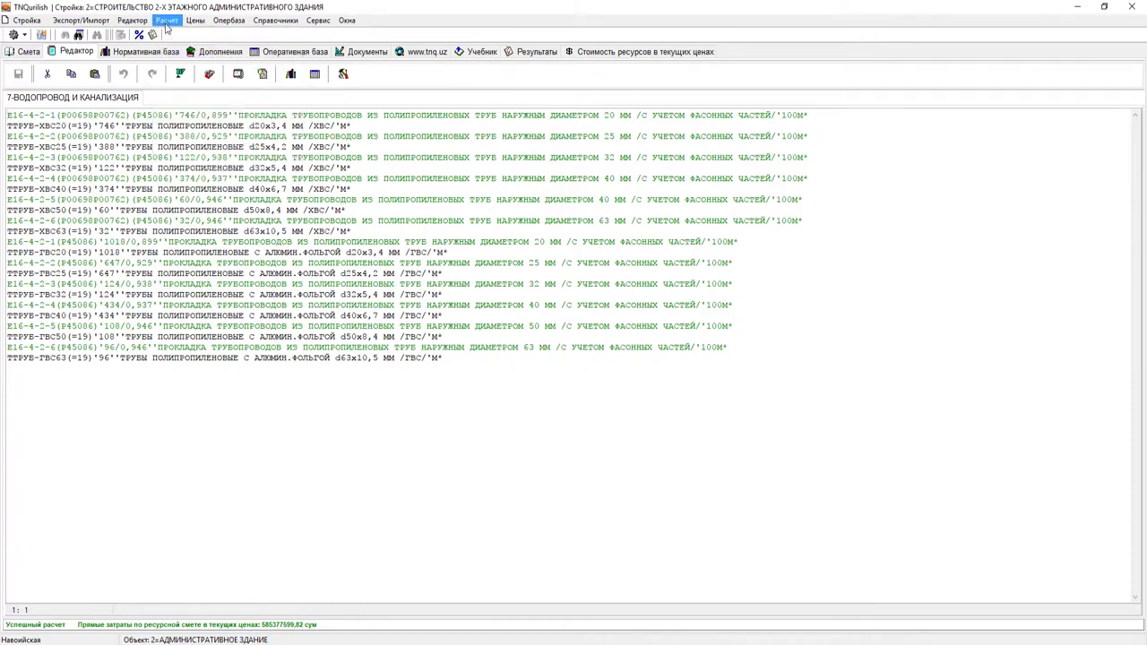
pyautogui.click(174, 25)
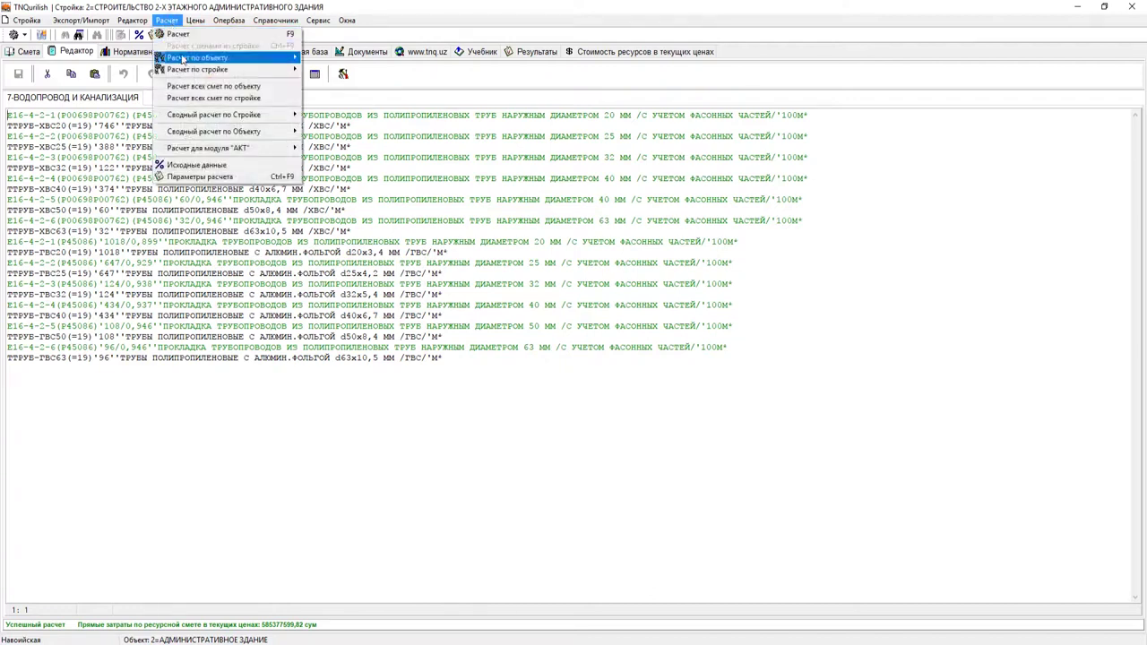
pyautogui.moveTo(210, 121)
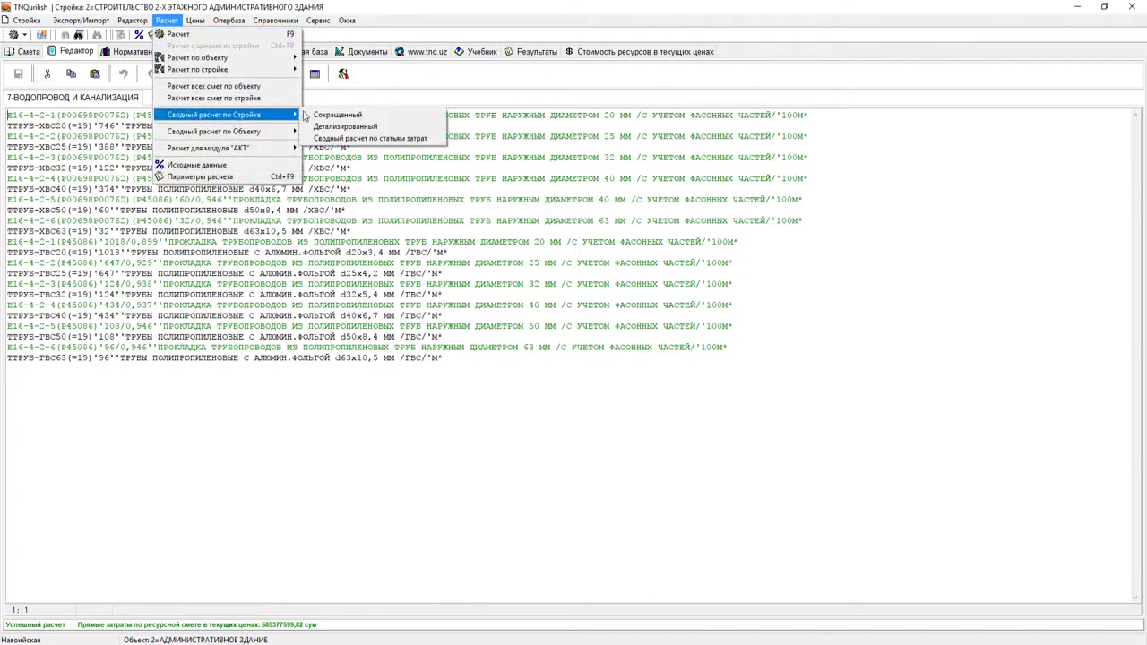
pyautogui.click(386, 130)
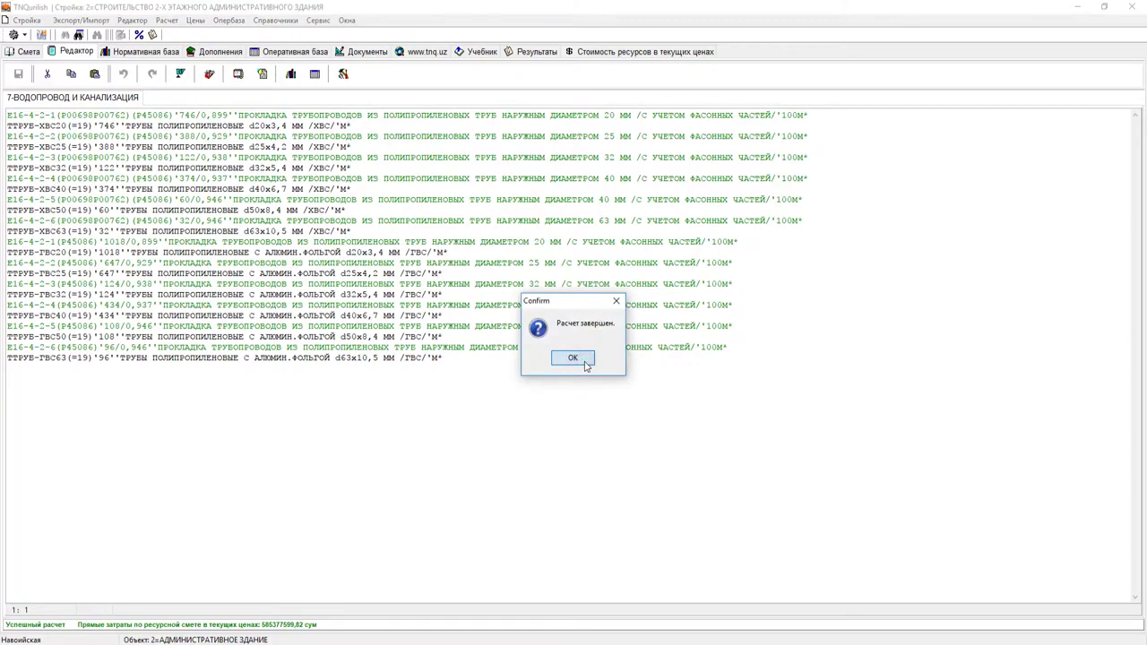
pyautogui.click(584, 361)
# Open the CB_DET2 results of СТРОИТЕЛЬСТВО 2-Х ЭТАЖНОГО АДМИНИСТРАТИВНОГО ЗДАНИЯ in a maximized Excel window
pyautogui.click(538, 52)
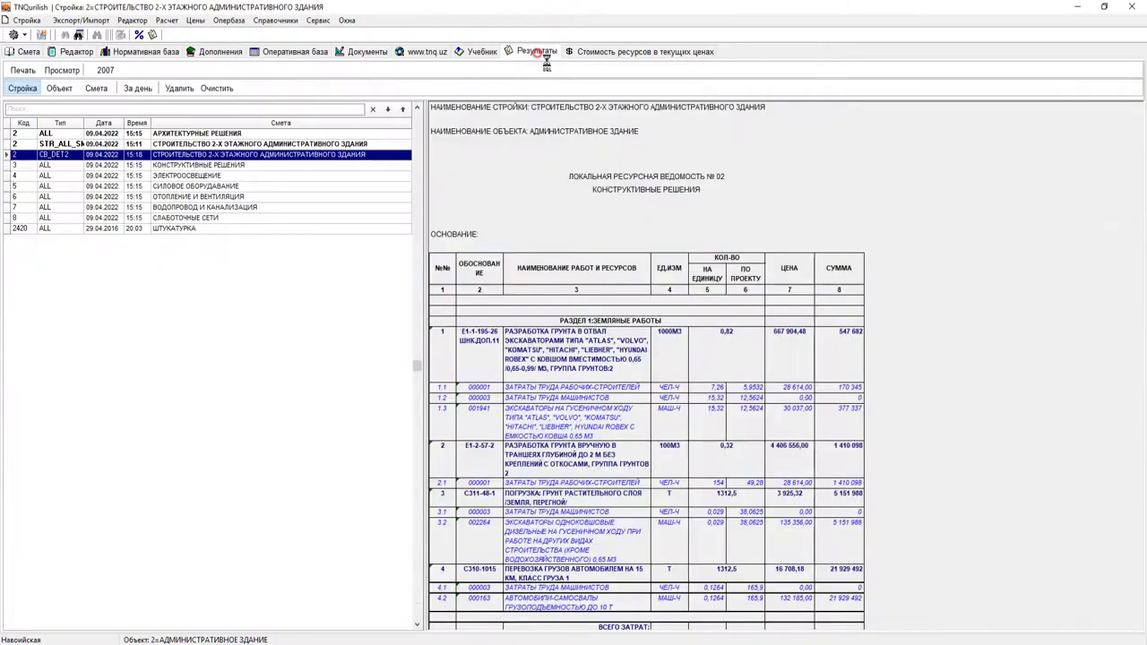
pyautogui.click(63, 156)
pyautogui.doubleClick(177, 157)
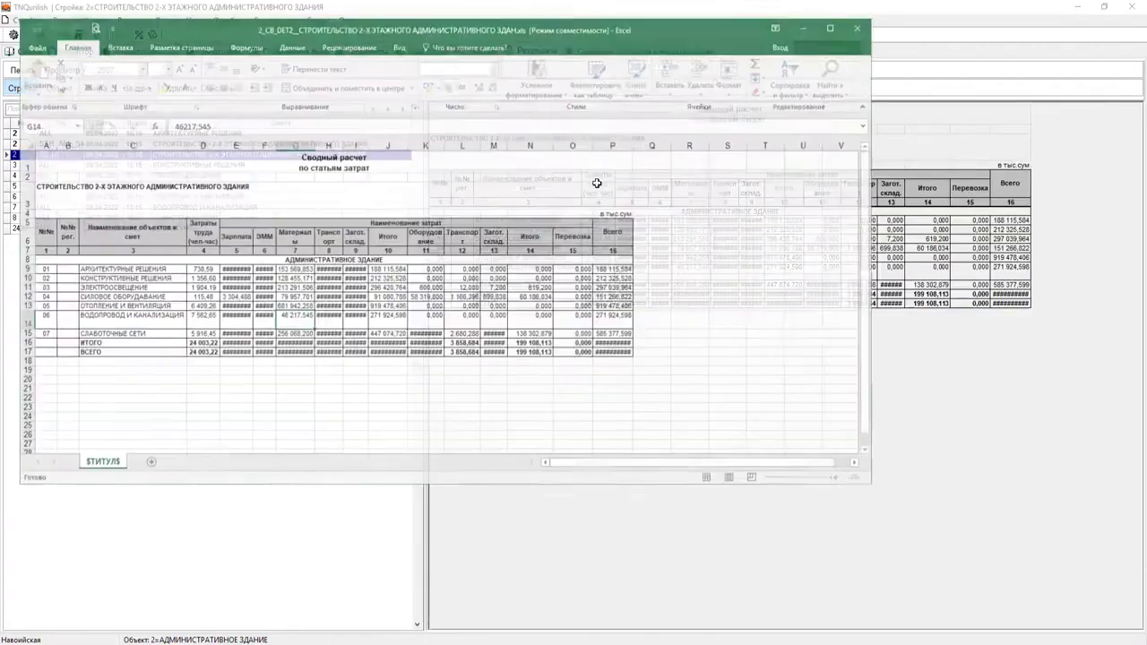
pyautogui.doubleClick(551, 34)
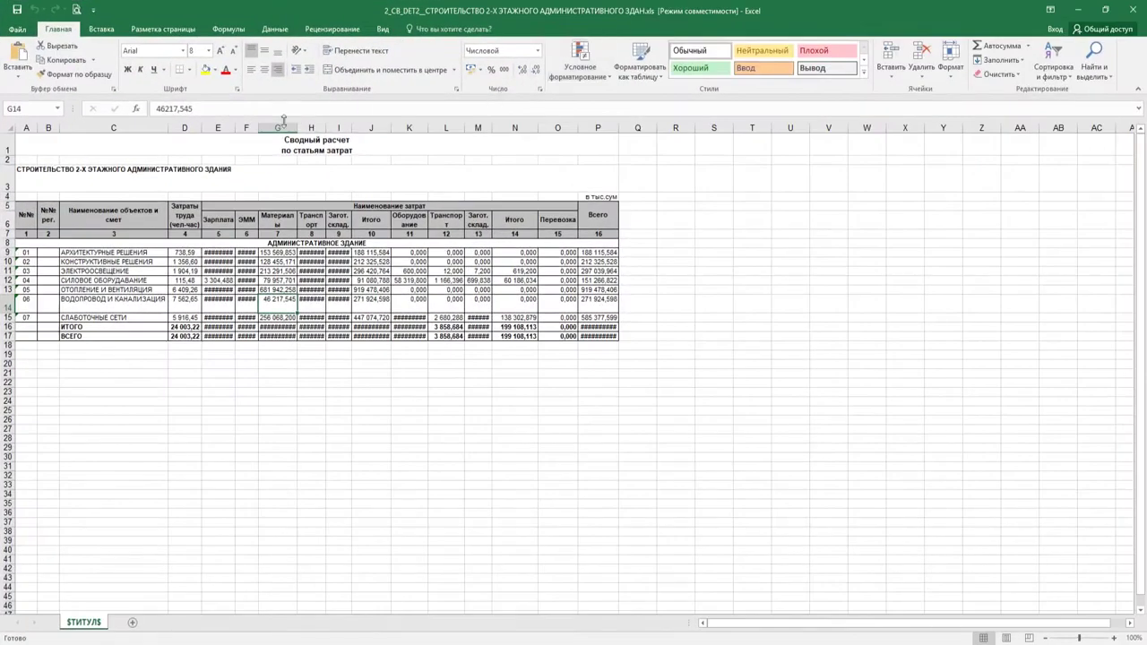
# AutoFit columns E through P of the consolidated cost table so every amount displays in full
pyautogui.click(220, 125)
pyautogui.moveTo(220, 125); pyautogui.dragTo(618, 126)
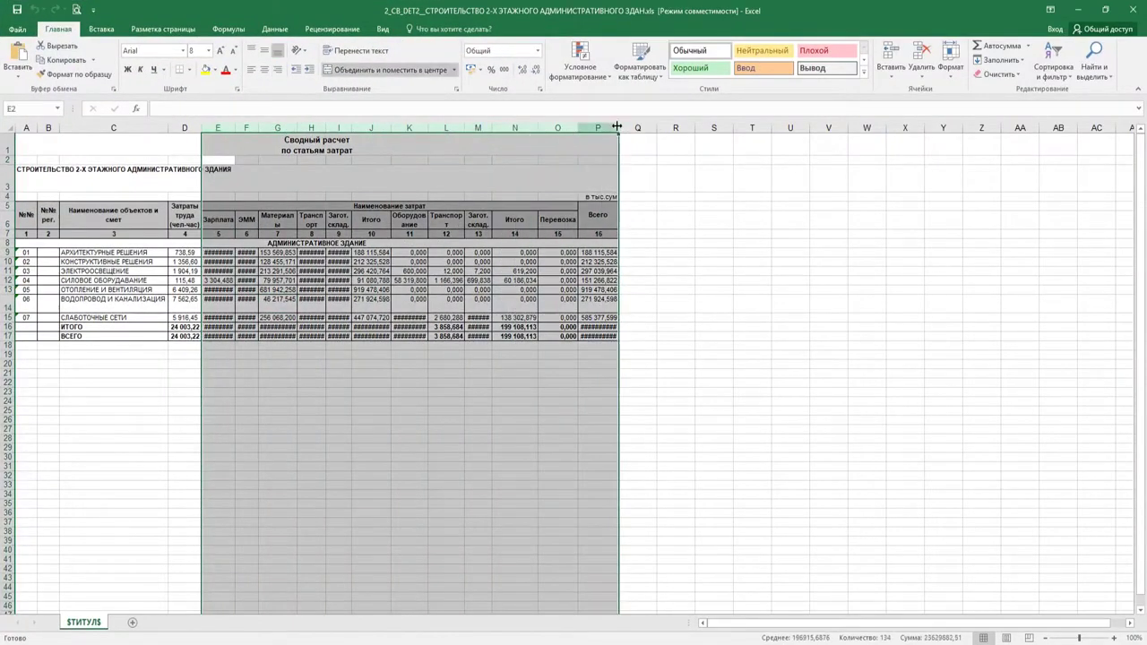
pyautogui.doubleClick(618, 127)
pyautogui.click(392, 174)
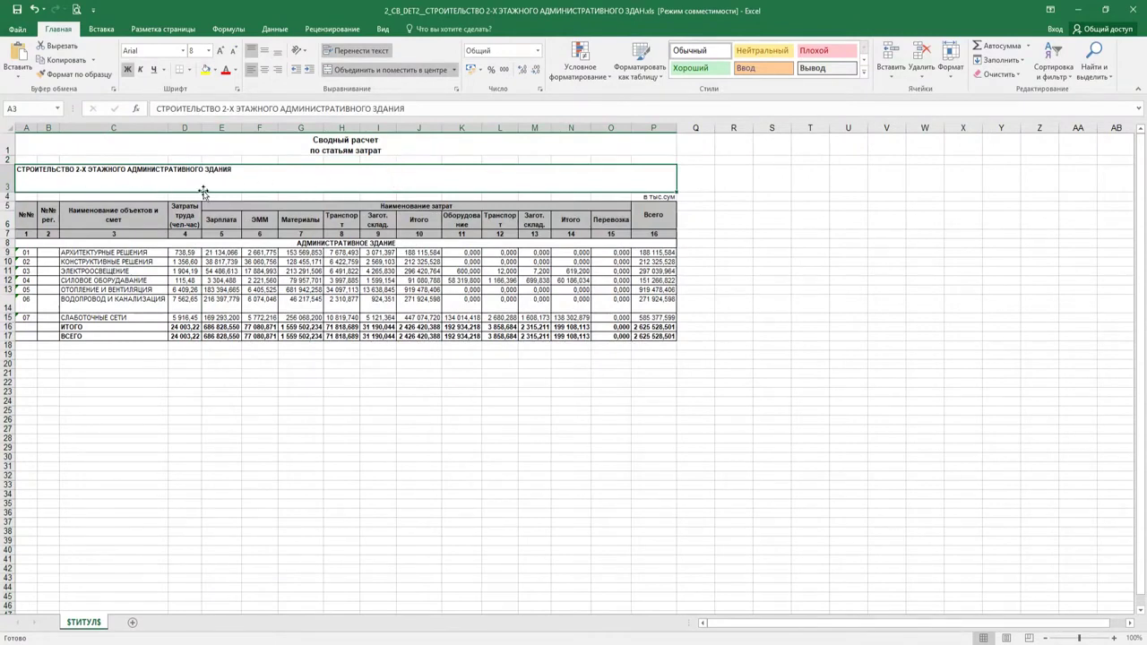
# Review the АДМИНИСТРАТИВНОЕ ЗДАНИЕ section's list of estimates and the labour costs (Затраты труда) of each
pyautogui.click(281, 243)
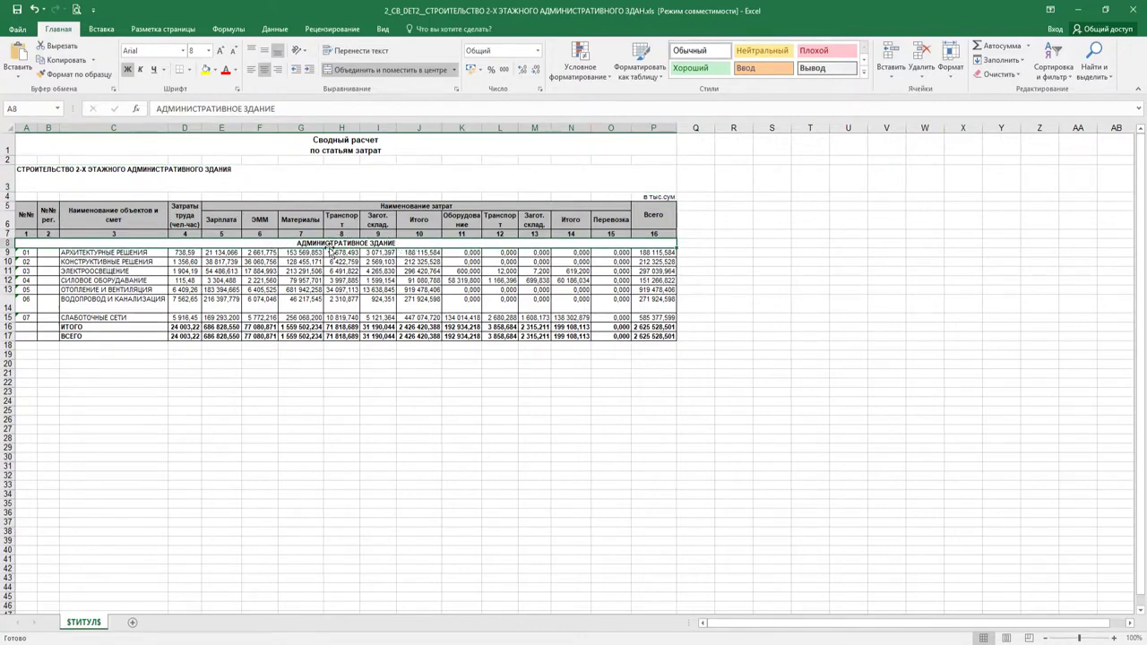
pyautogui.click(339, 348)
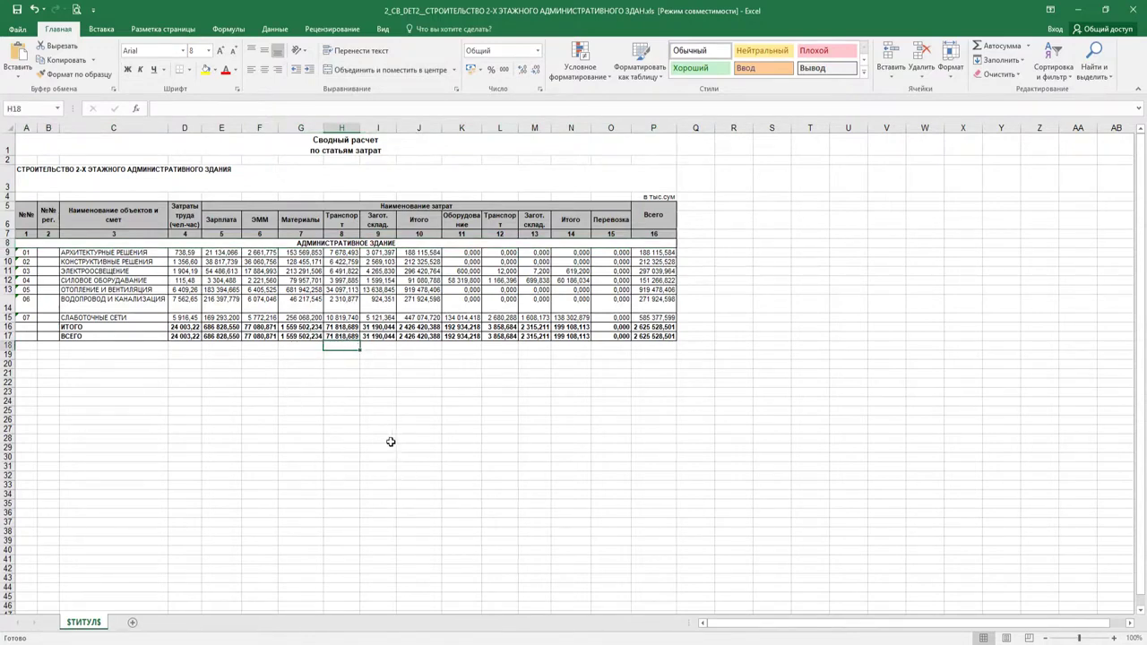
pyautogui.moveTo(139, 253); pyautogui.dragTo(130, 328)
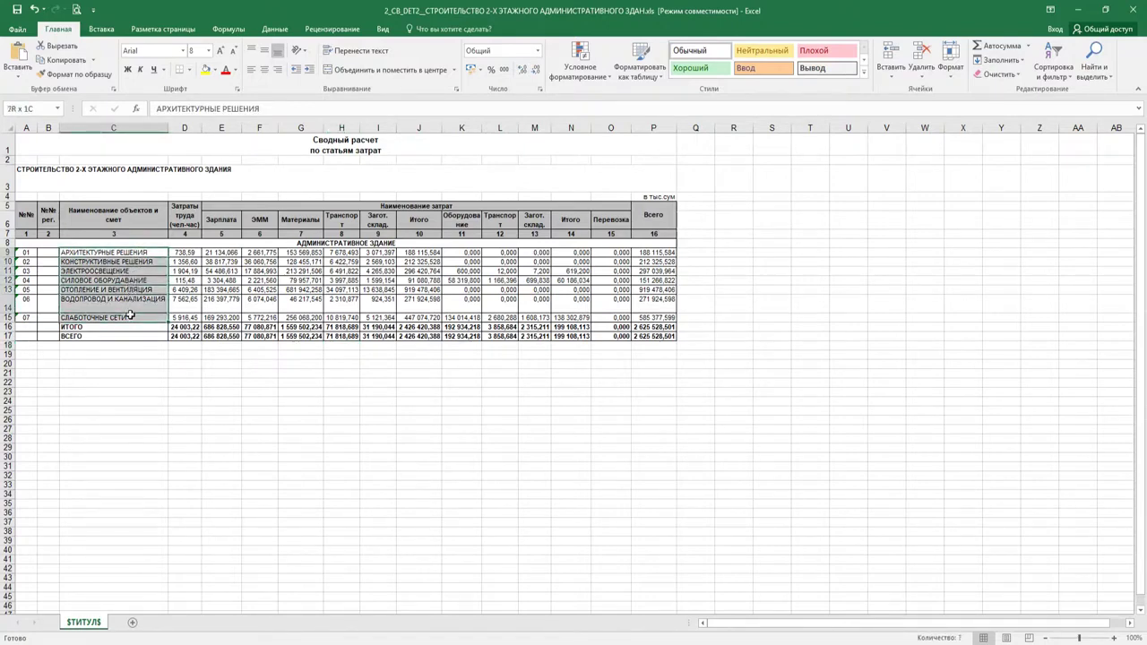
pyautogui.click(132, 295)
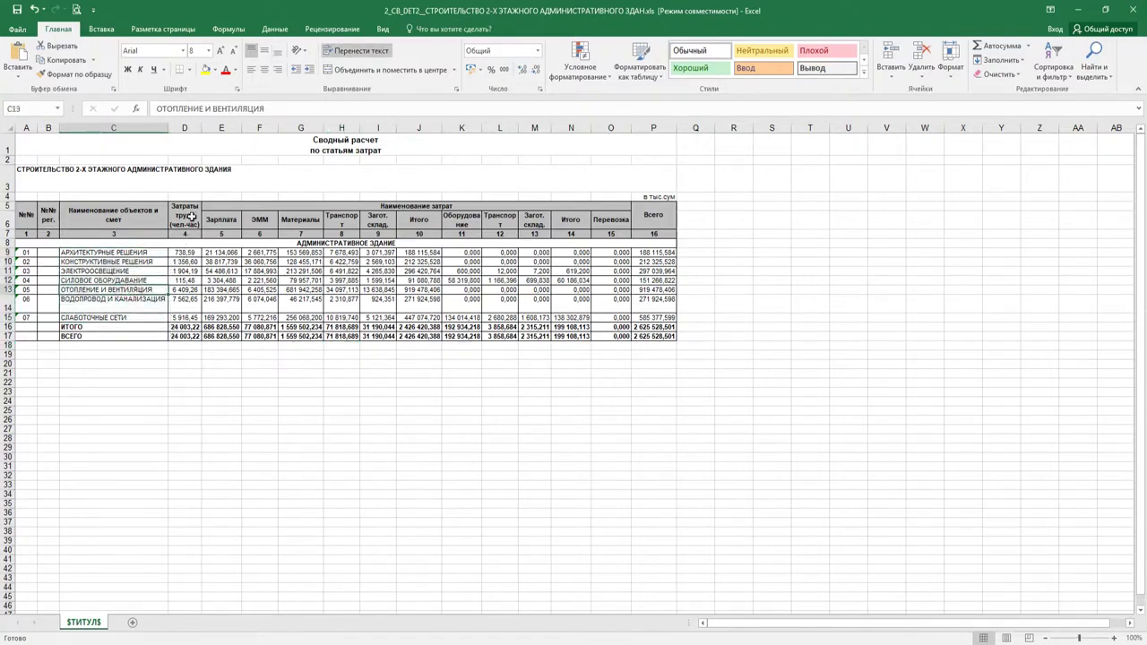
pyautogui.click(181, 253)
pyautogui.click(183, 262)
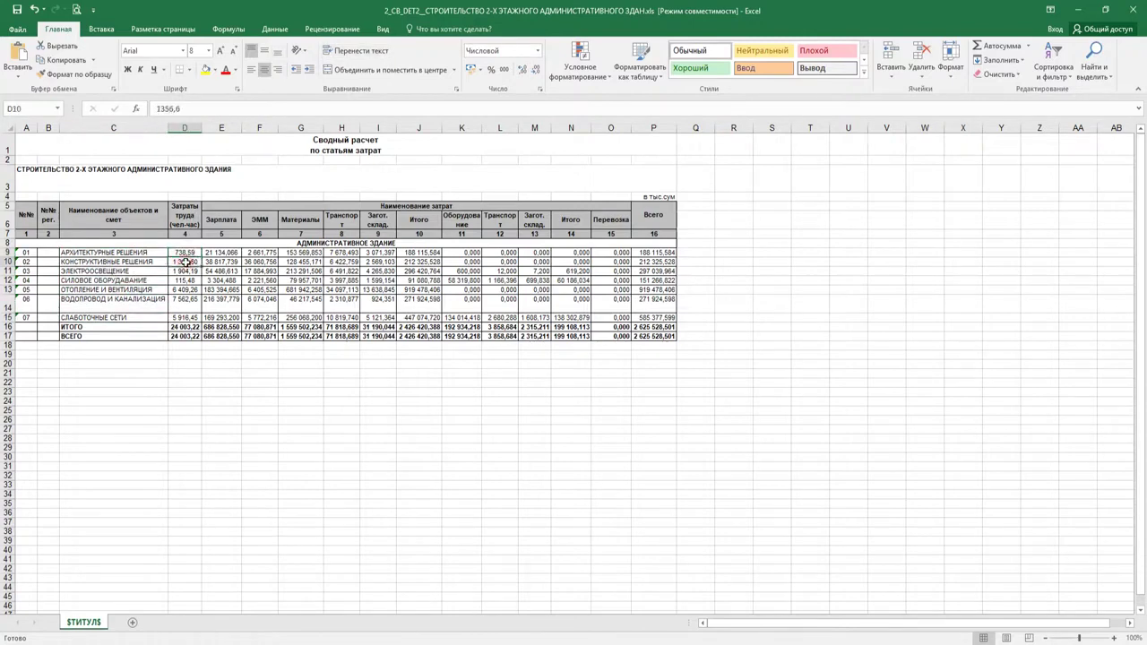
pyautogui.click(183, 280)
pyautogui.click(184, 298)
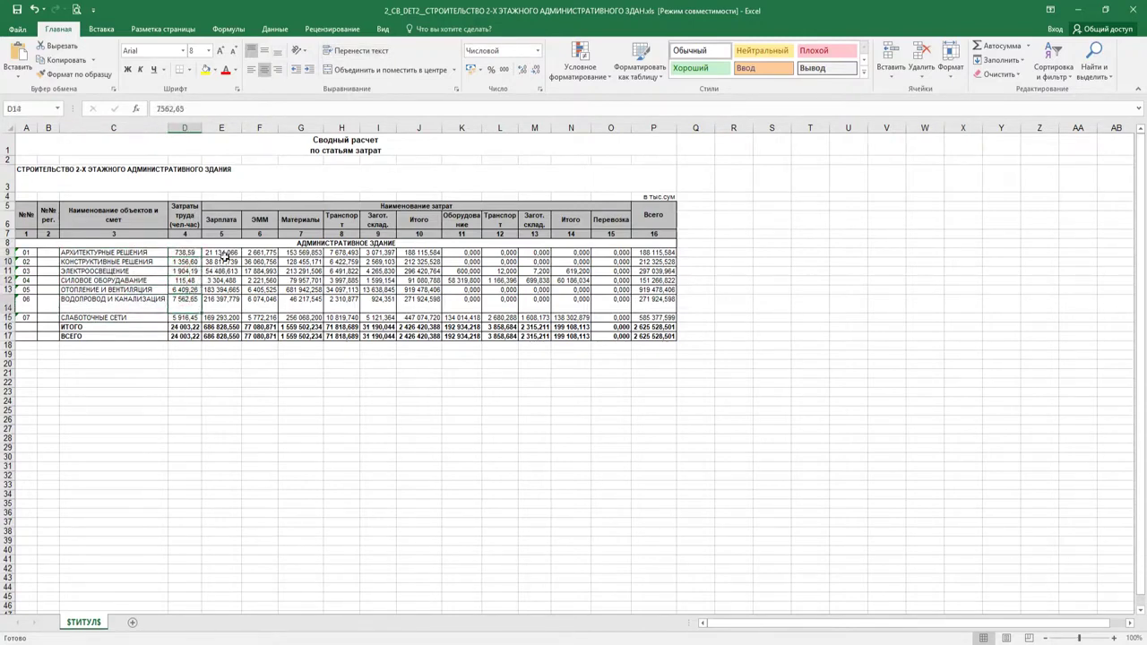
# Examine each estimate's wages, machinery, materials, transport, storage and equipment costs, along with the Итого and Всего totals
pyautogui.click(223, 254)
pyautogui.click(260, 280)
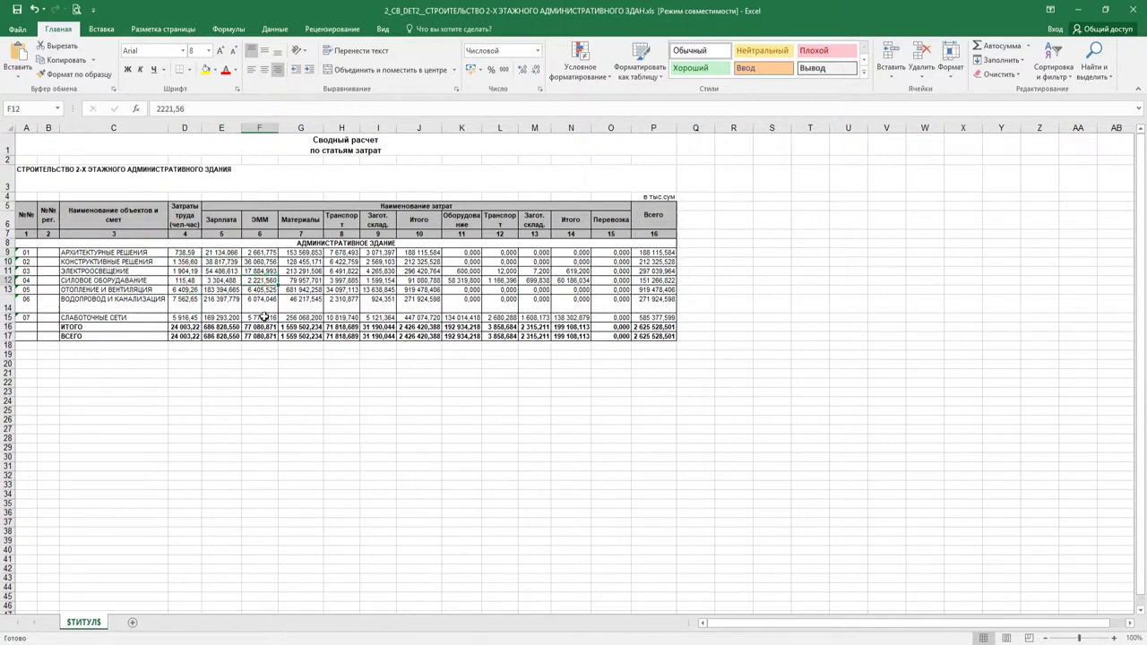
pyautogui.click(307, 281)
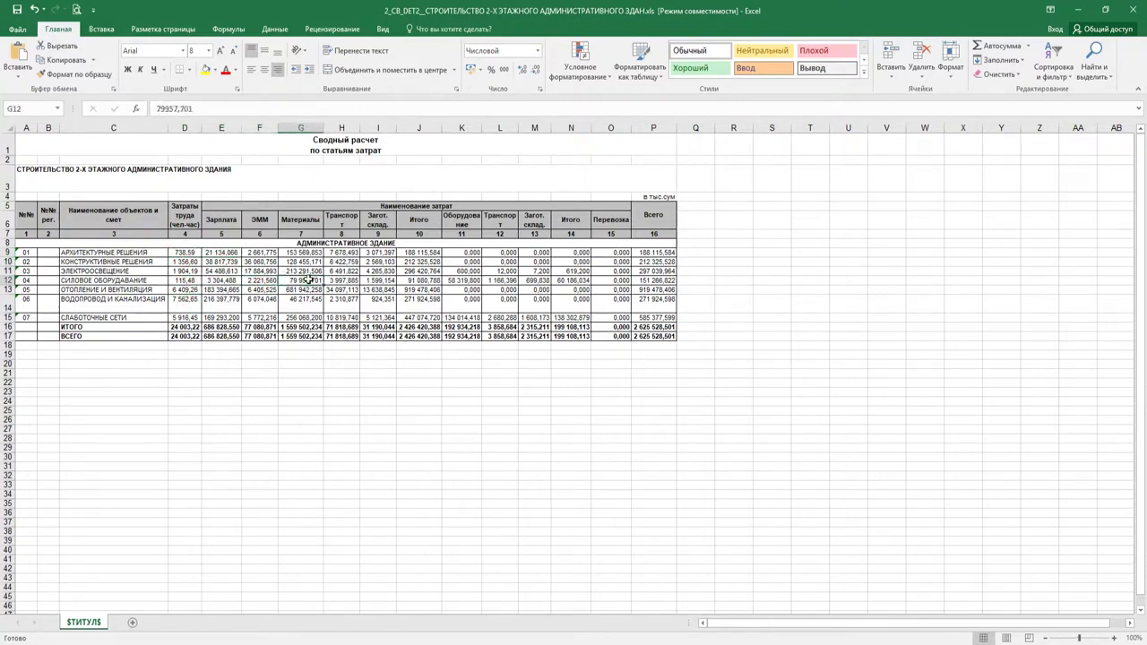
pyautogui.click(333, 280)
pyautogui.click(380, 279)
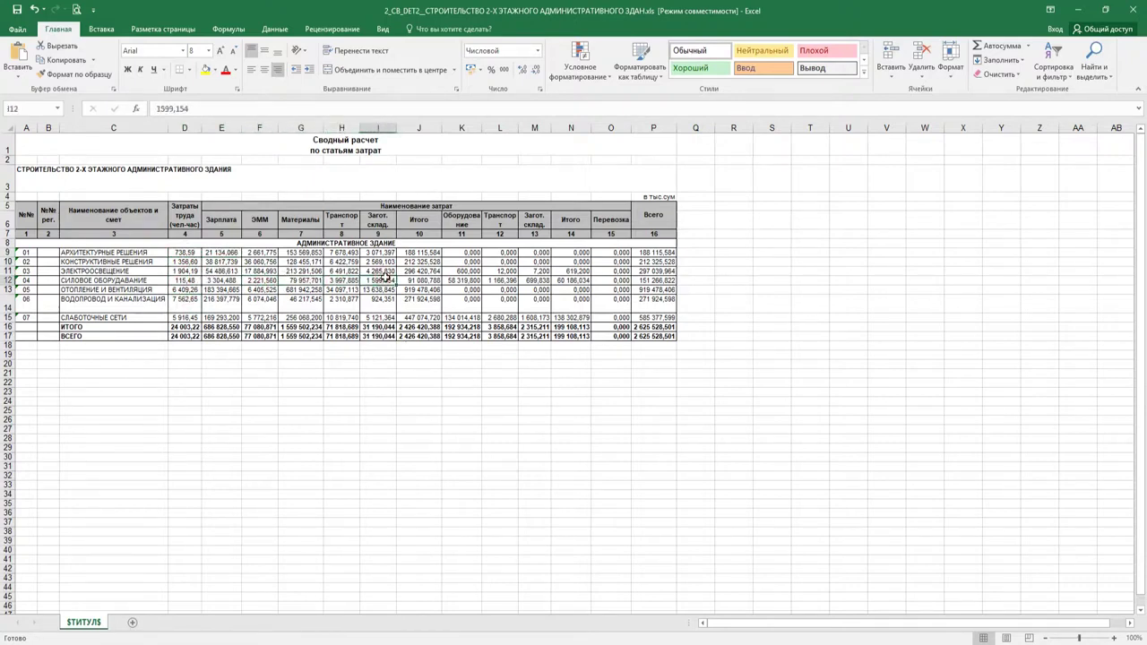
pyautogui.click(428, 280)
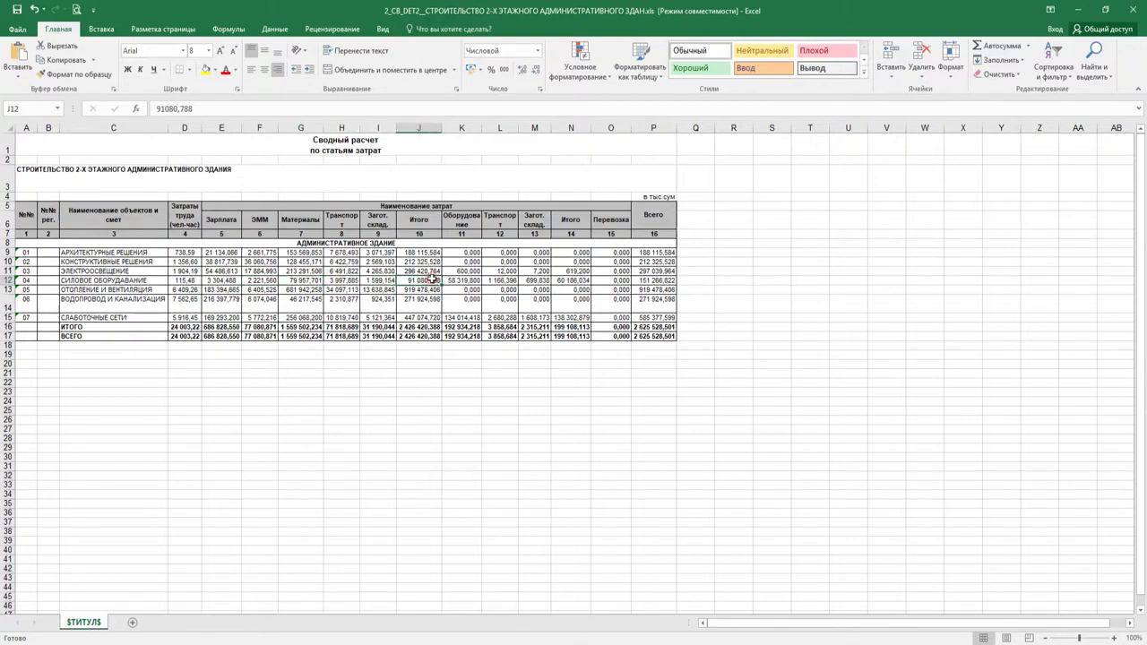
pyautogui.moveTo(217, 256); pyautogui.dragTo(379, 254)
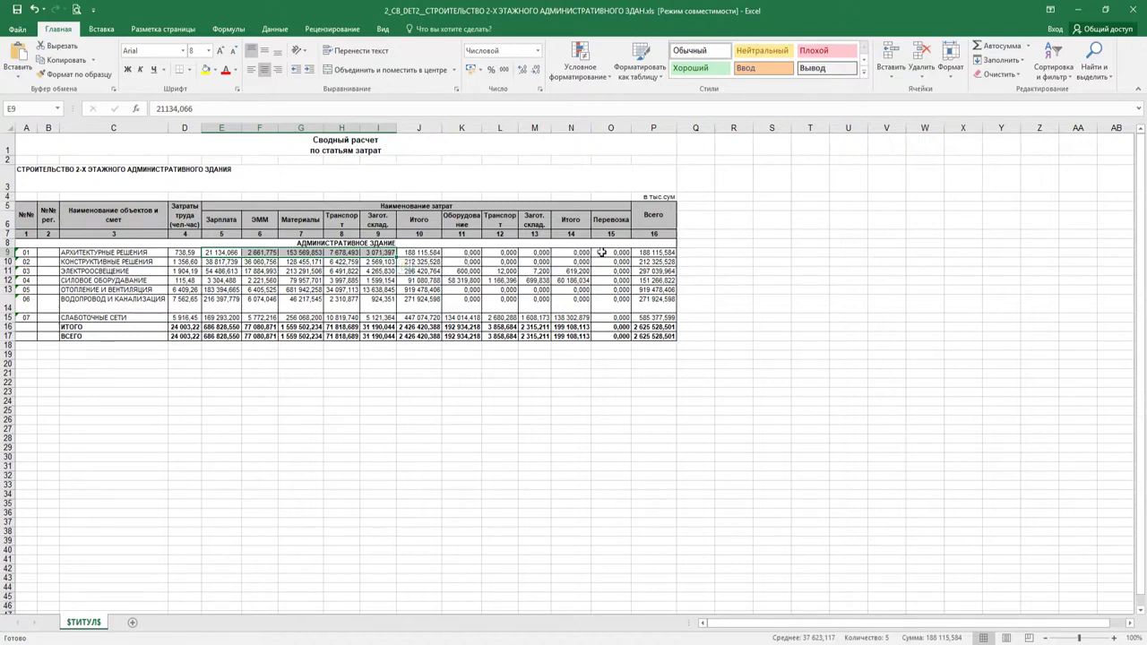
pyautogui.click(470, 271)
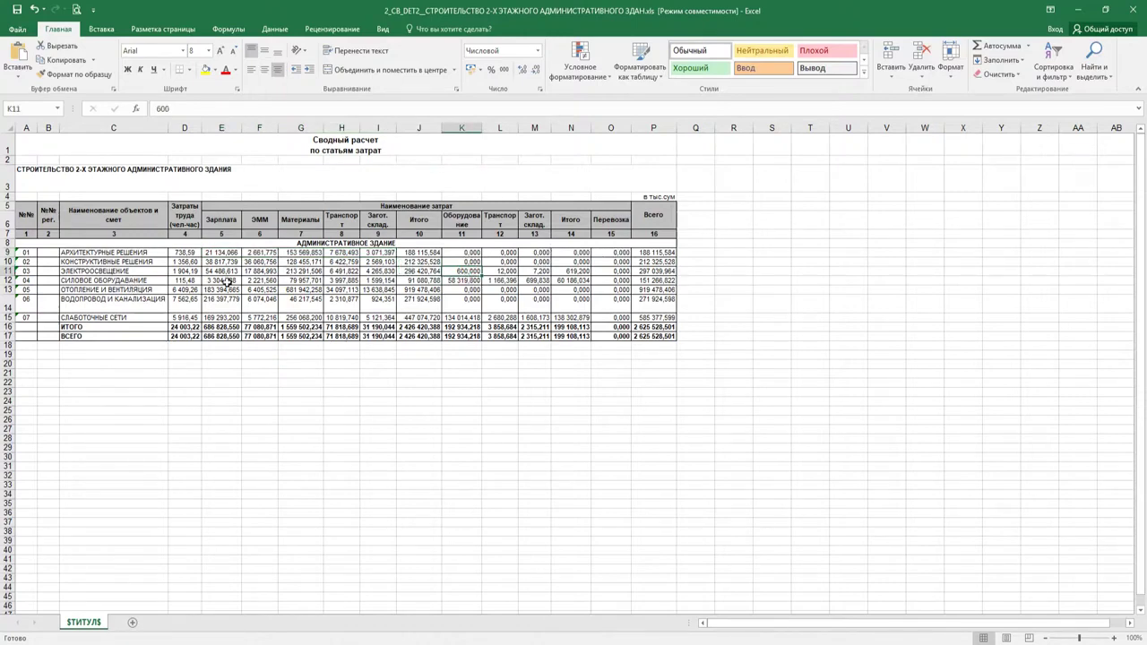
pyautogui.click(463, 281)
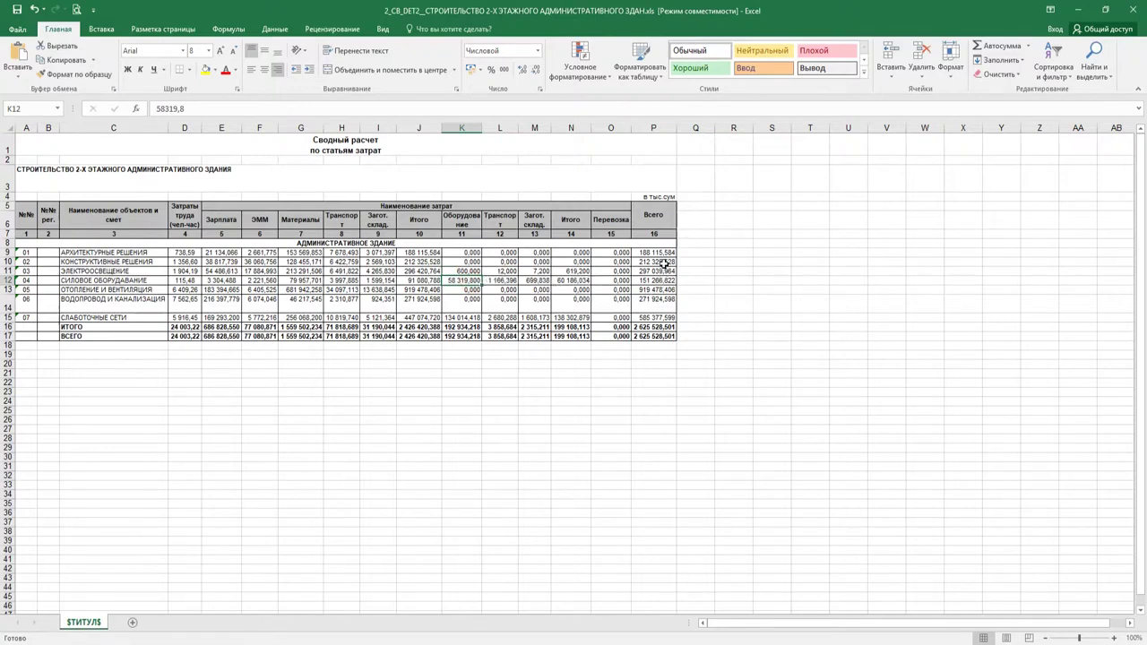
pyautogui.moveTo(663, 254); pyautogui.dragTo(673, 310)
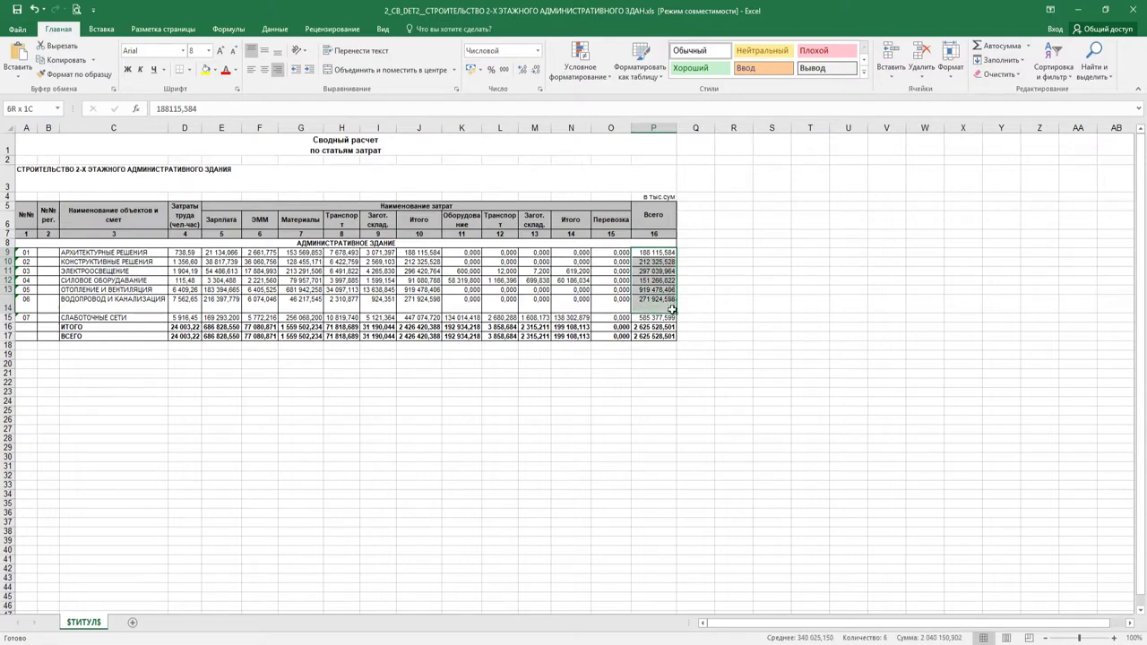
pyautogui.click(657, 337)
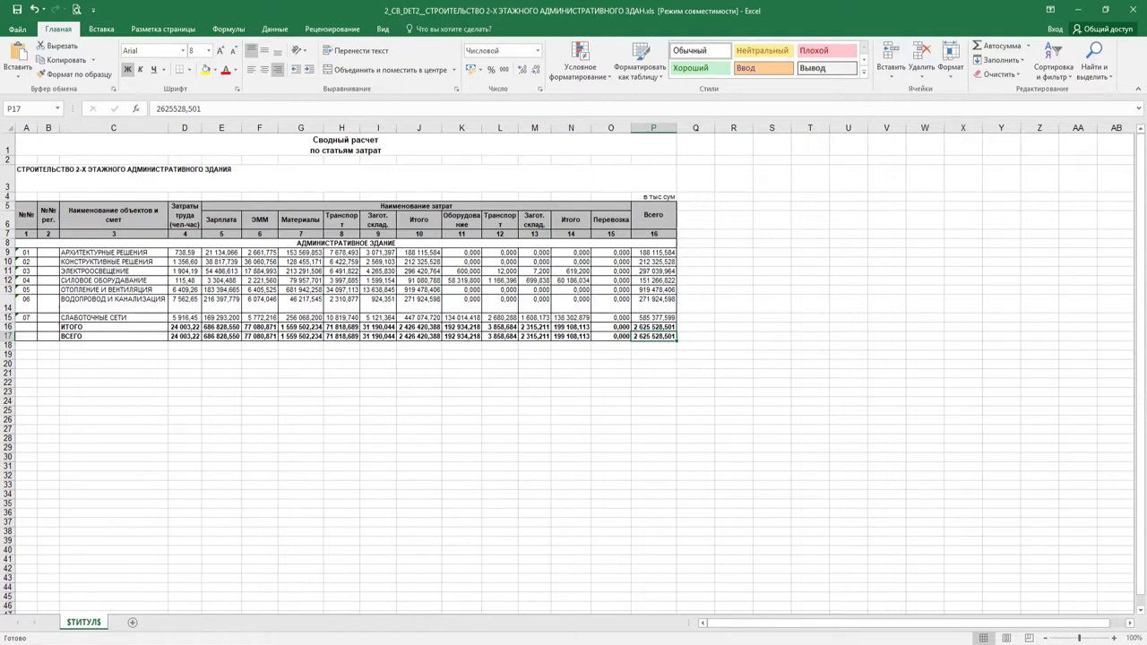
# Switch to TNQurilish, run the Сокращенный variant of Сводный расчет по Стройке, and open its CB_ST result in Excel
pyautogui.moveTo(219, 644)
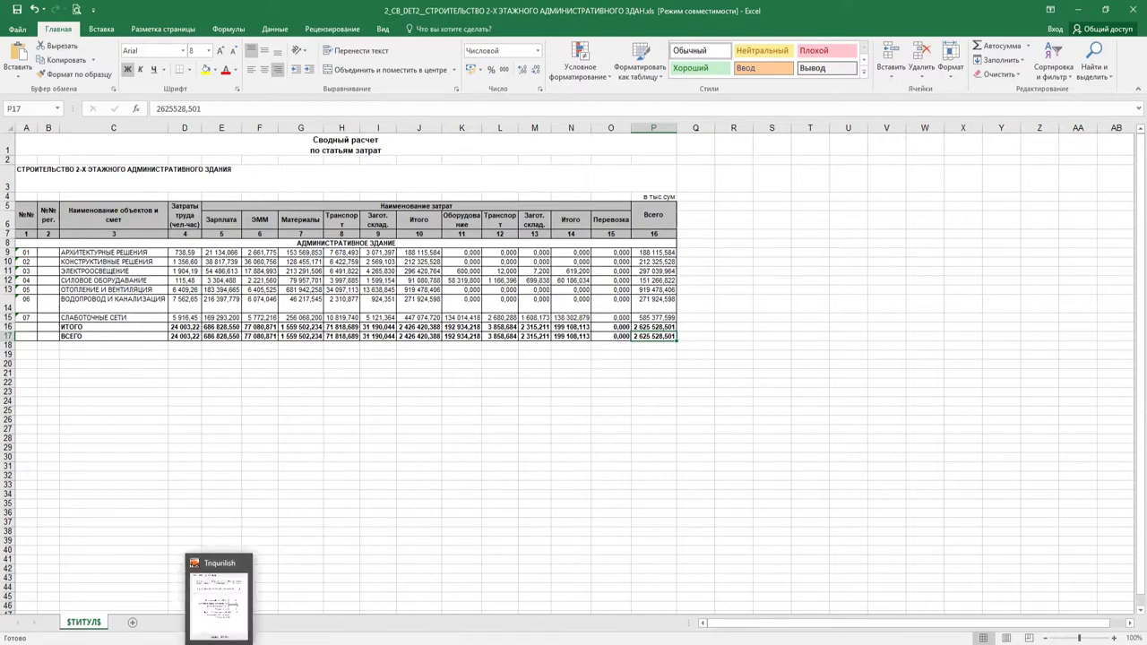
pyautogui.click(215, 602)
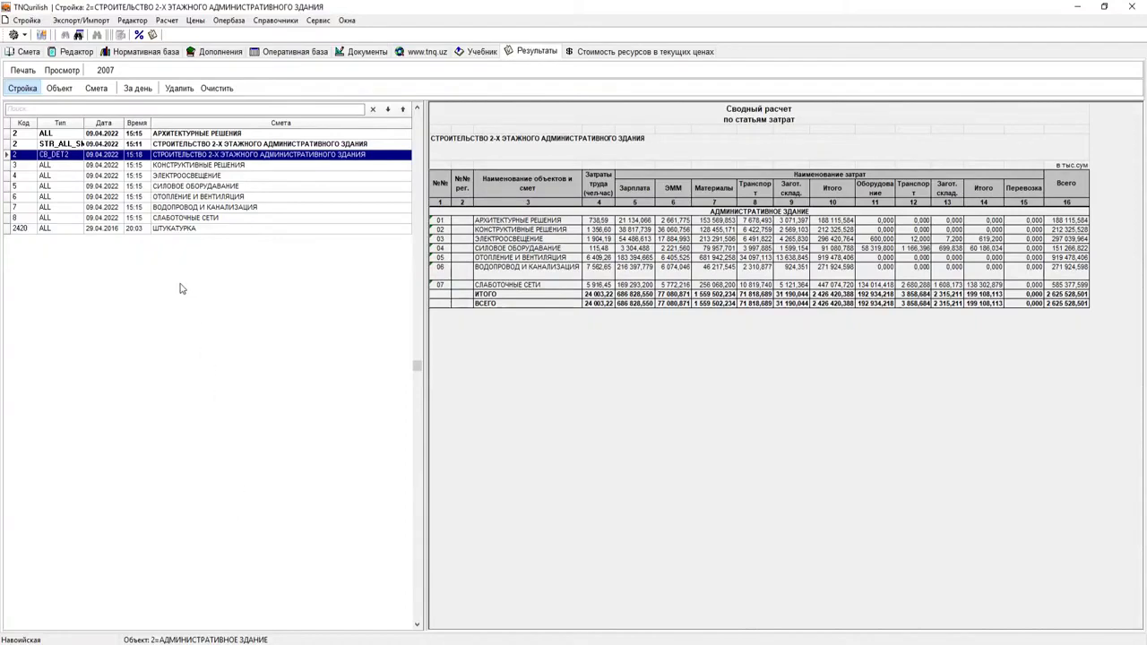
pyautogui.click(167, 20)
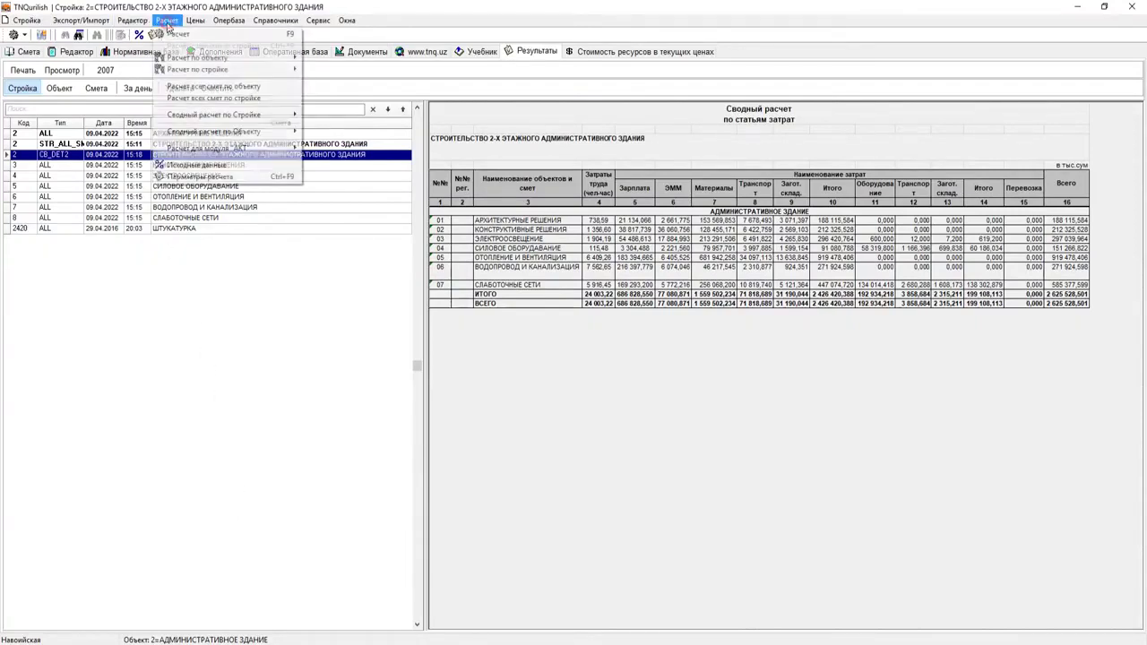
pyautogui.moveTo(184, 117)
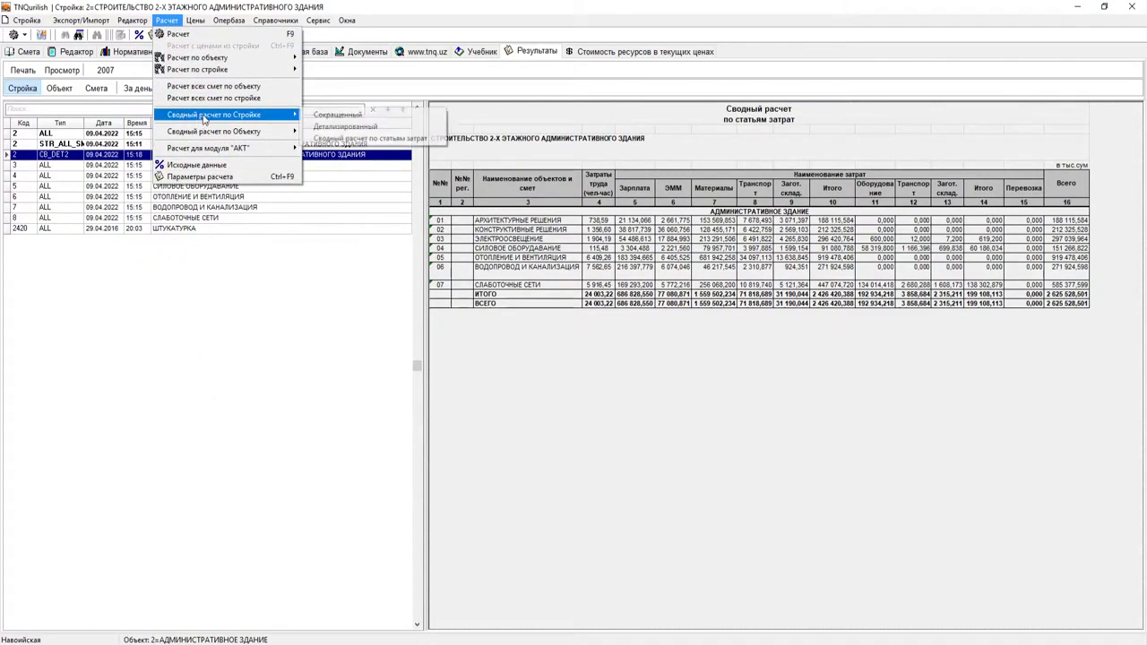
pyautogui.click(337, 117)
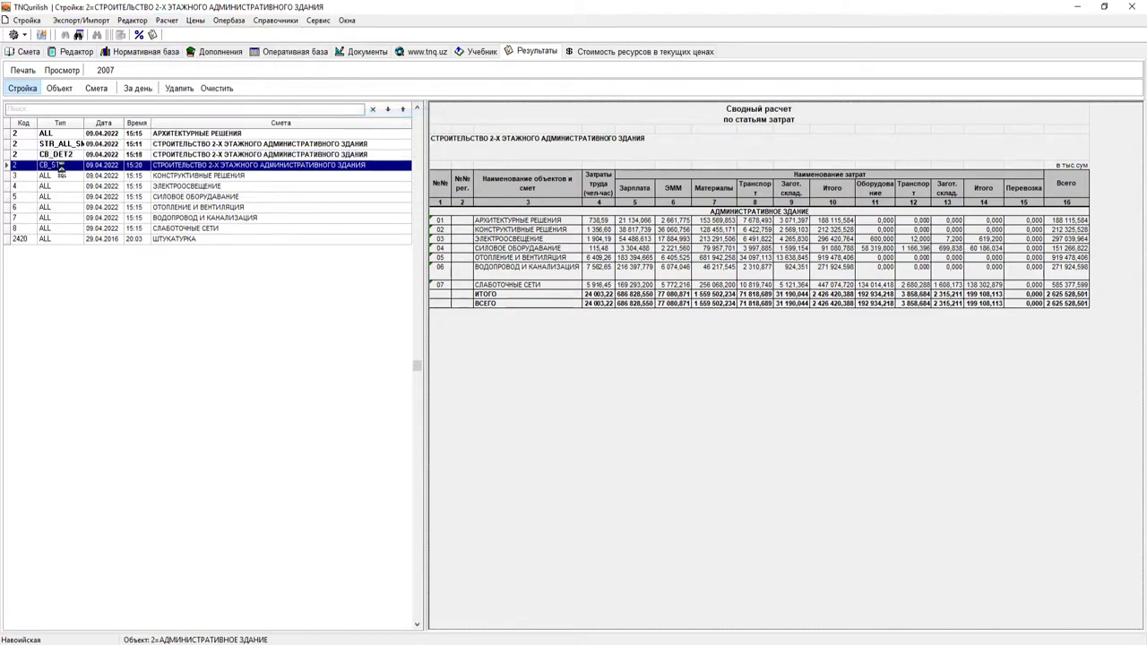
pyautogui.click(565, 357)
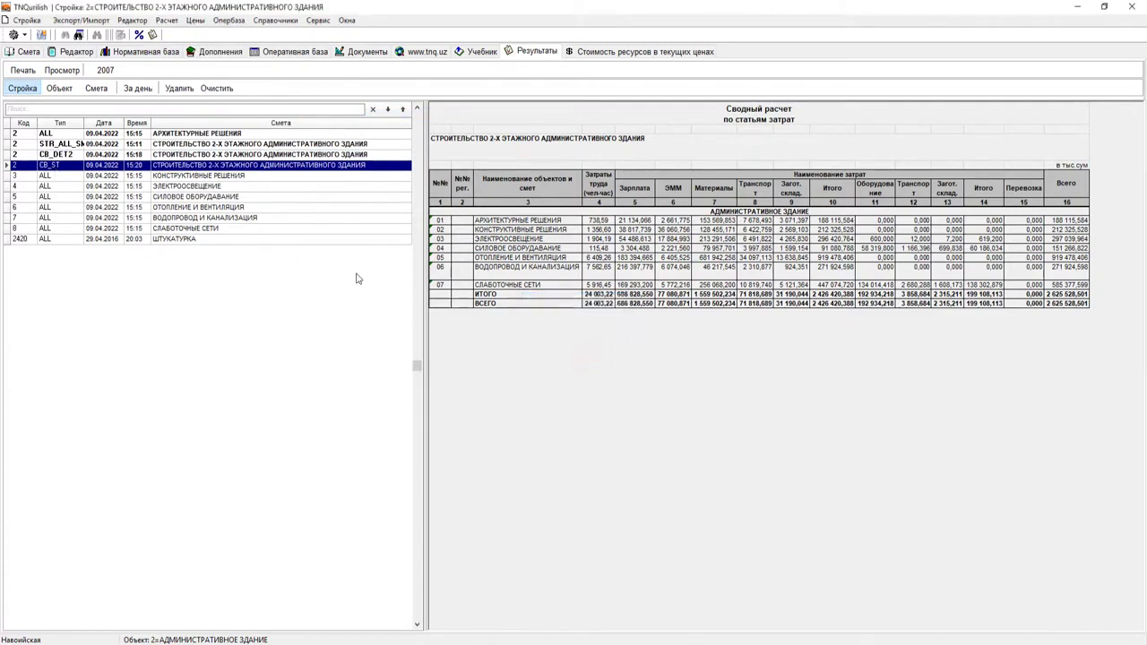
pyautogui.click(166, 165)
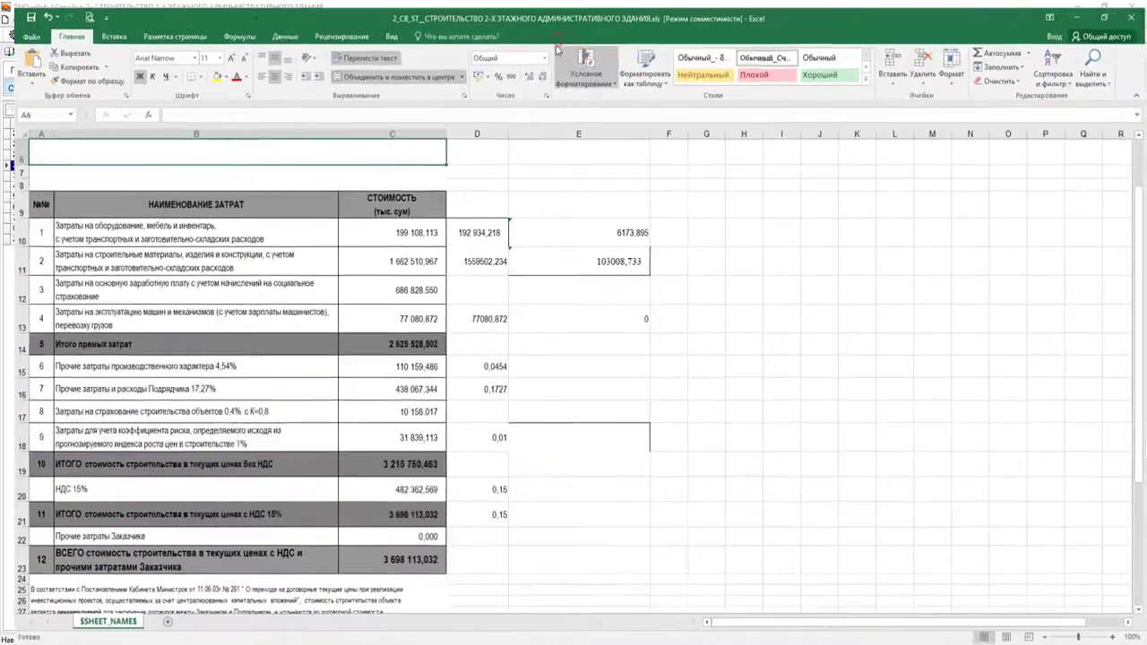
# Examine the starting cost sheet's direct costs, other production costs, contractor's expenses and construction insurance
pyautogui.scroll(-3, 235, 311)
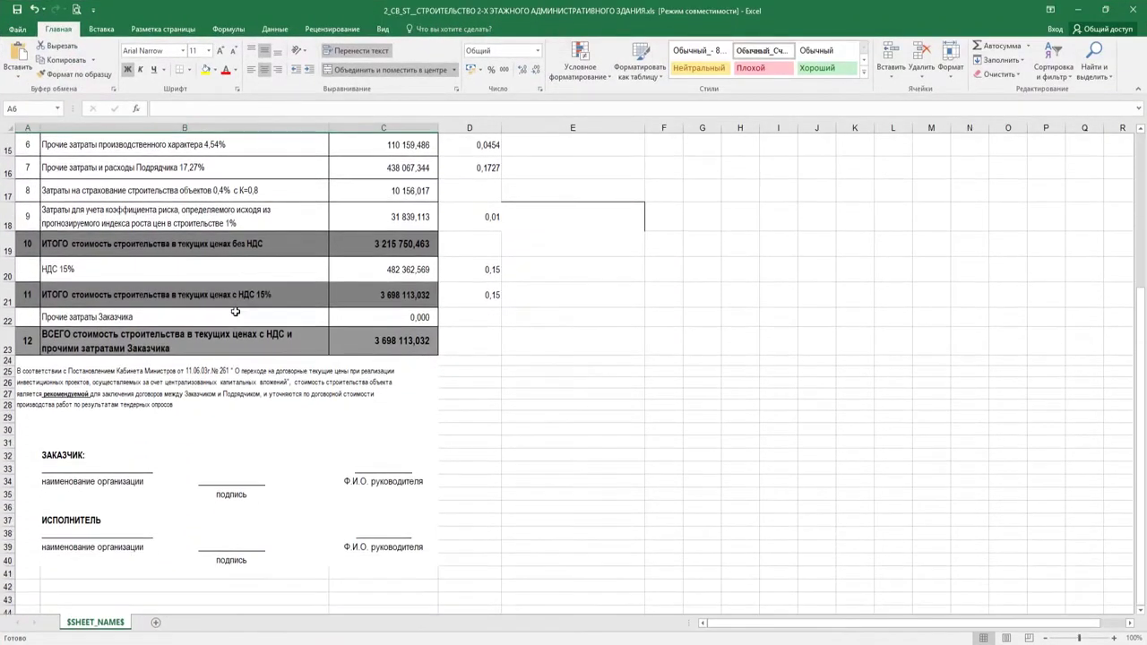
pyautogui.scroll(4, 235, 311)
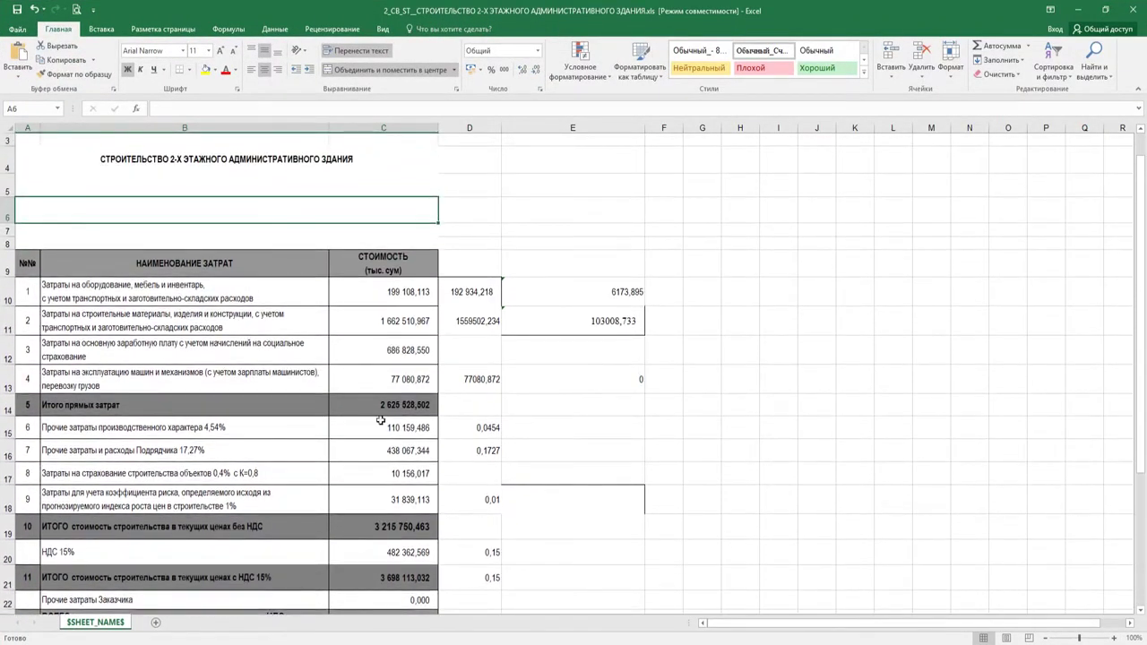
pyautogui.click(400, 405)
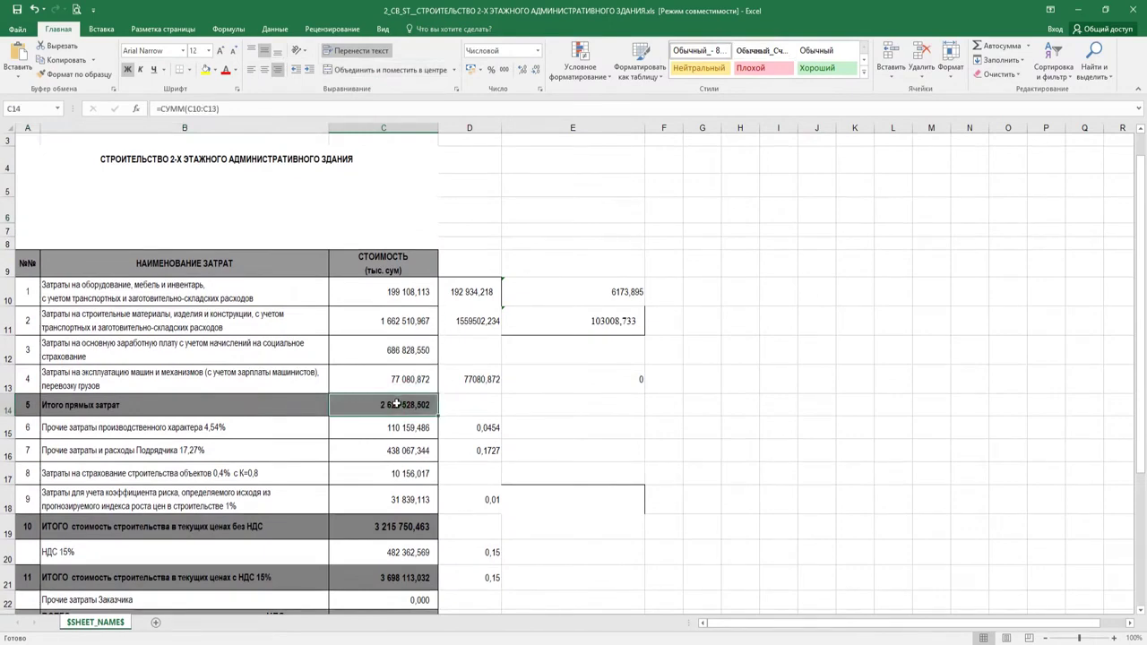
pyautogui.scroll(-1, 397, 404)
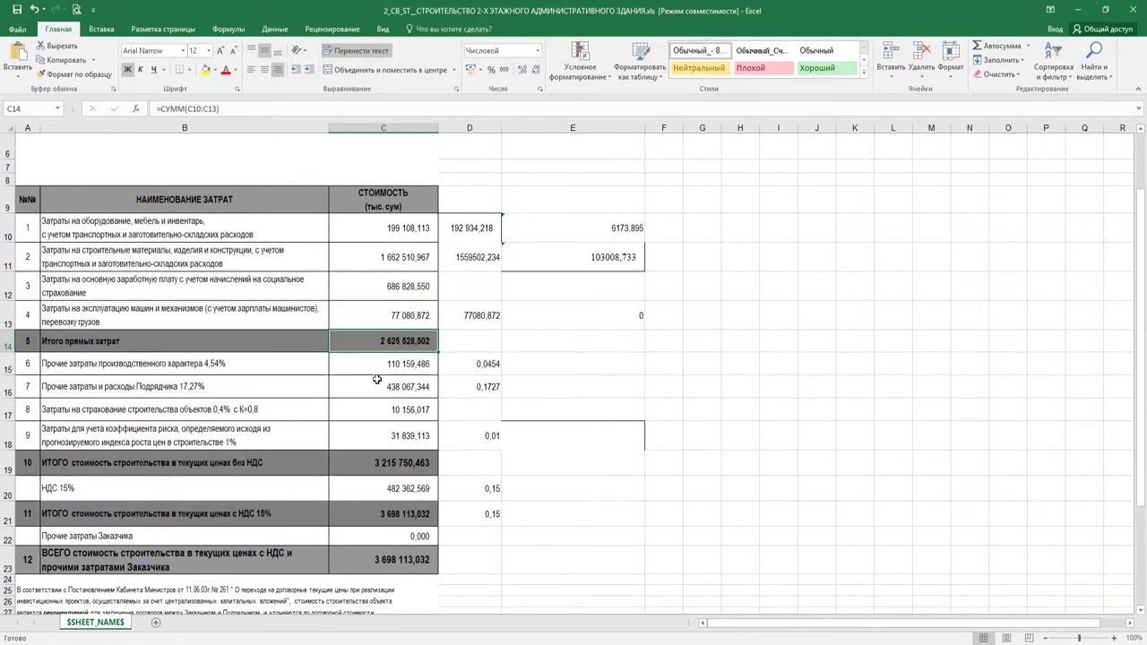
pyautogui.click(377, 371)
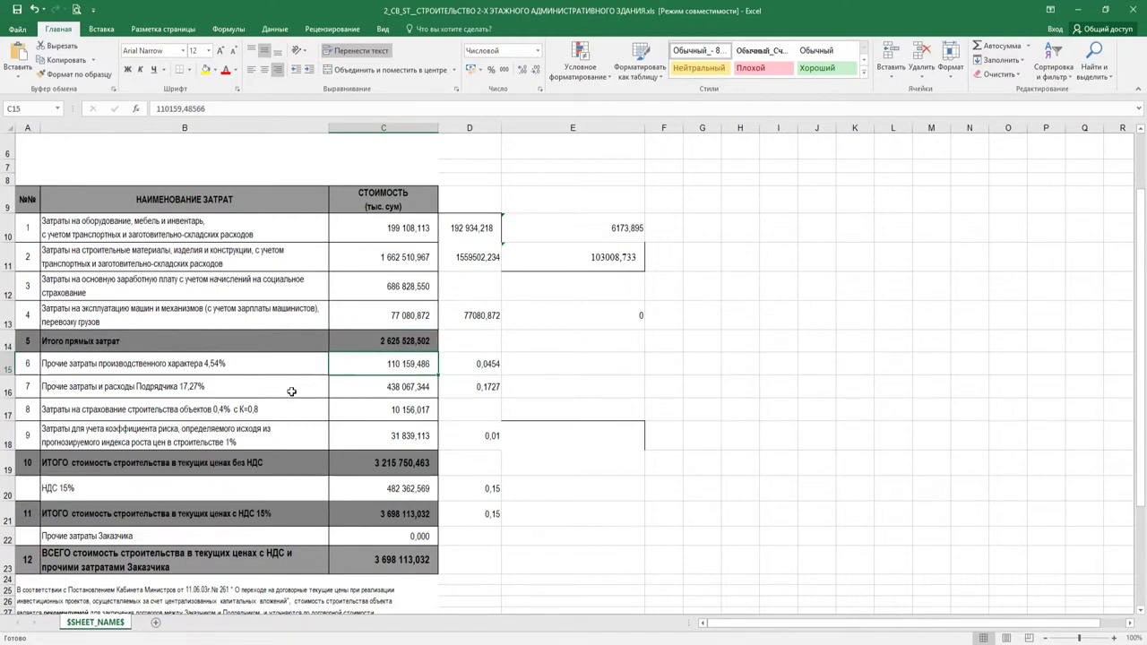
pyautogui.click(195, 364)
pyautogui.click(176, 387)
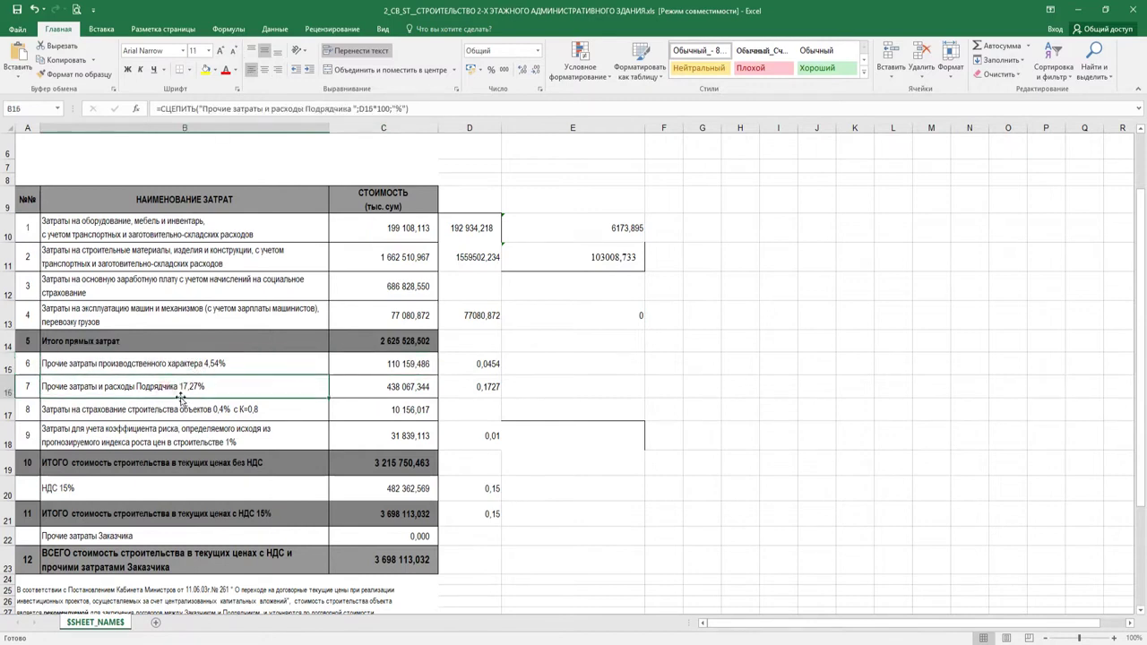
pyautogui.click(152, 410)
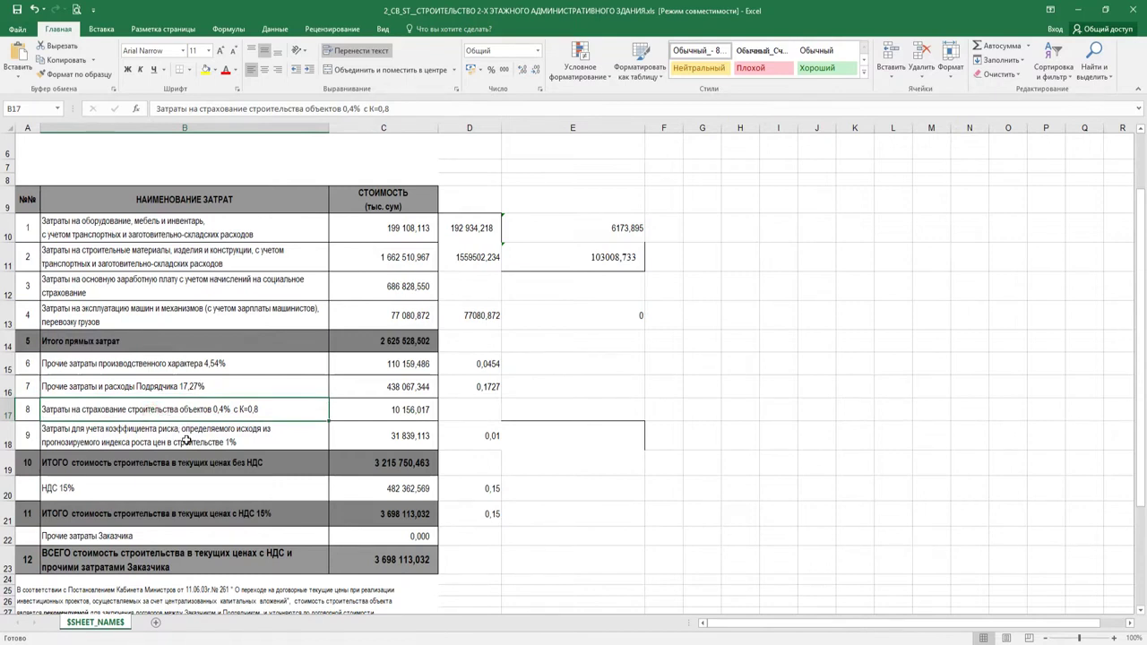
# Check the total cost with НДС 15%, Прочие затраты Заказчика, the signature block and the sheet's object title
pyautogui.click(393, 515)
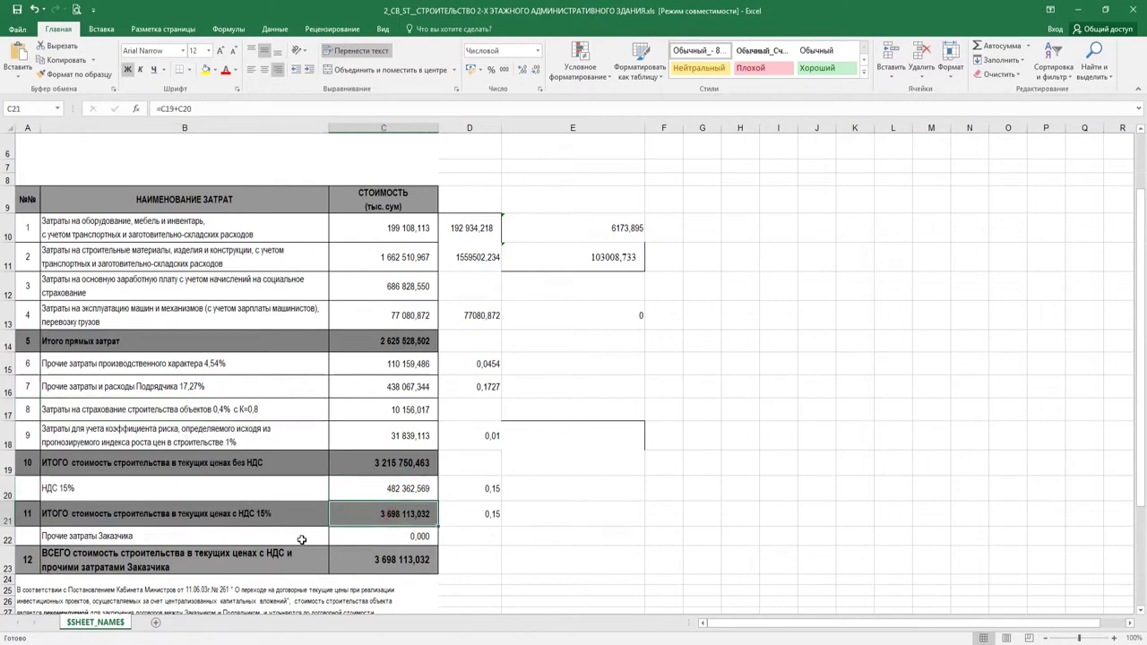
pyautogui.click(394, 537)
pyautogui.scroll(-2, 398, 559)
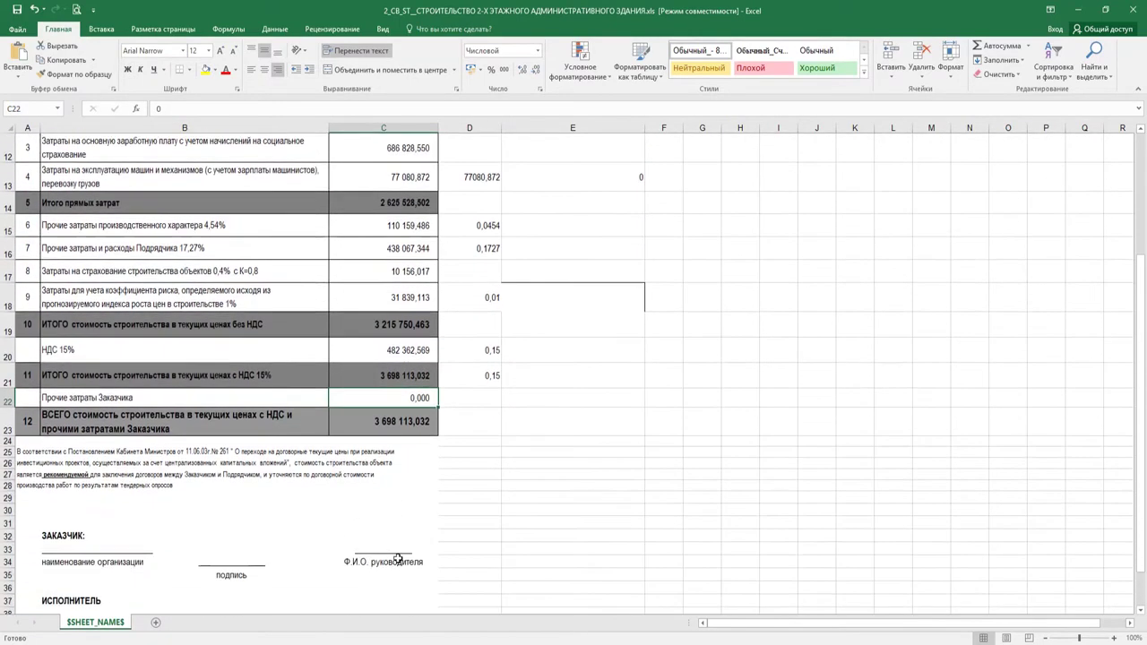
pyautogui.scroll(-2, 397, 559)
pyautogui.scroll(6, 403, 558)
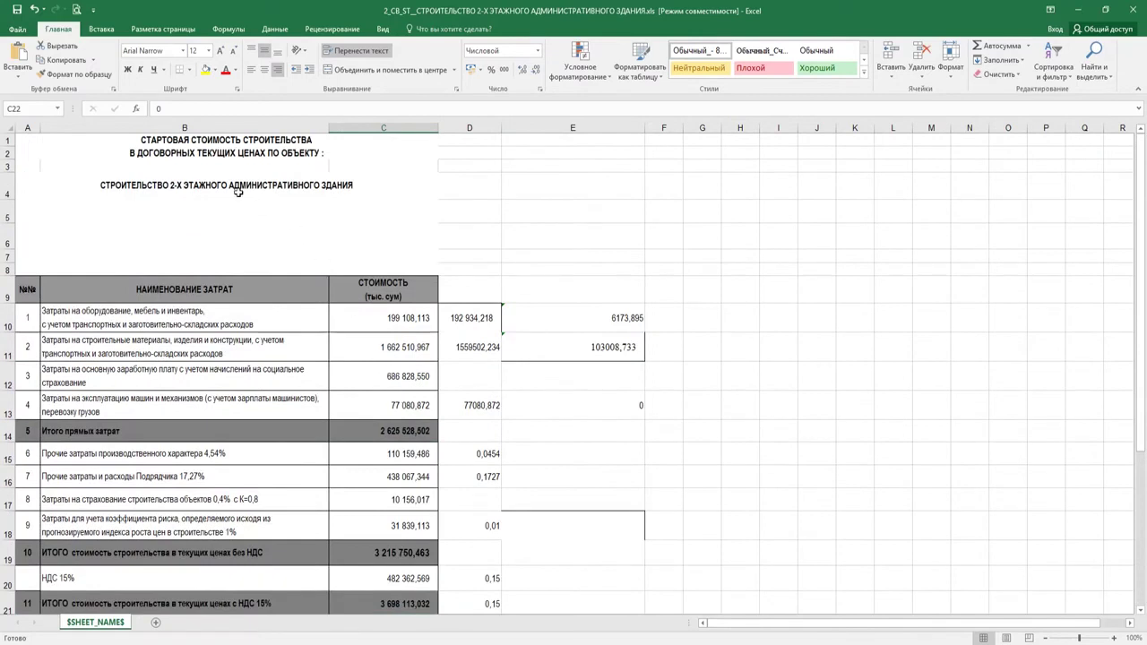
pyautogui.click(182, 185)
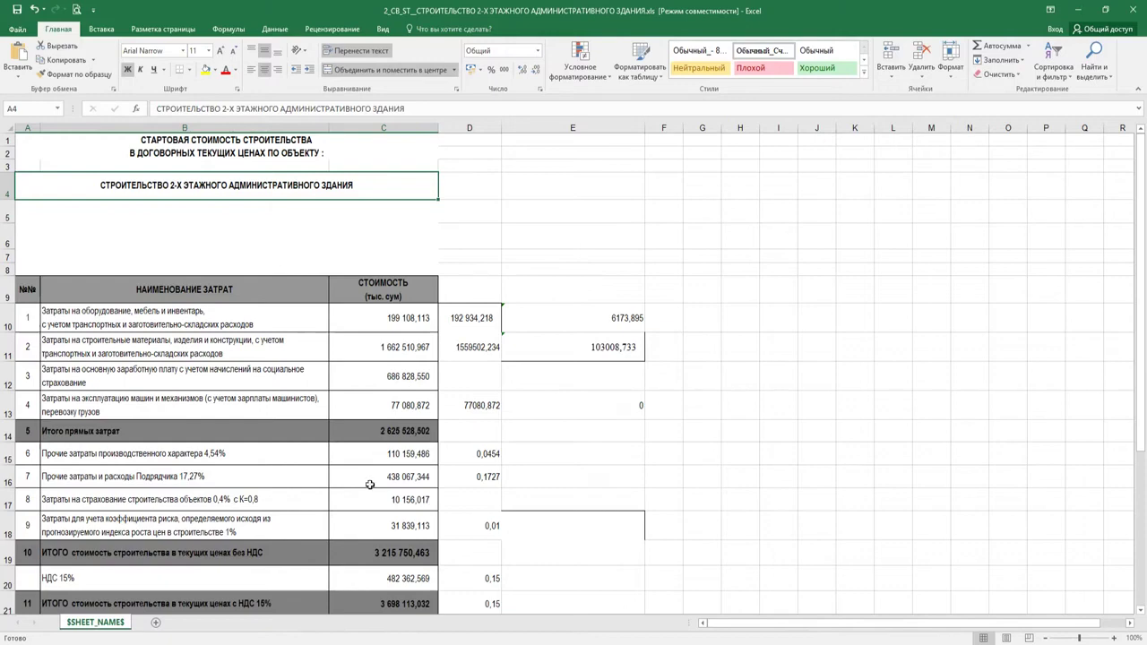
# Look over the CB_DET2 itemized calculation in Excel, then switch to TNQurilish and browse the results list down to ЭЛЕКТРООСВЕЩЕНИЕ
pyautogui.click(448, 618)
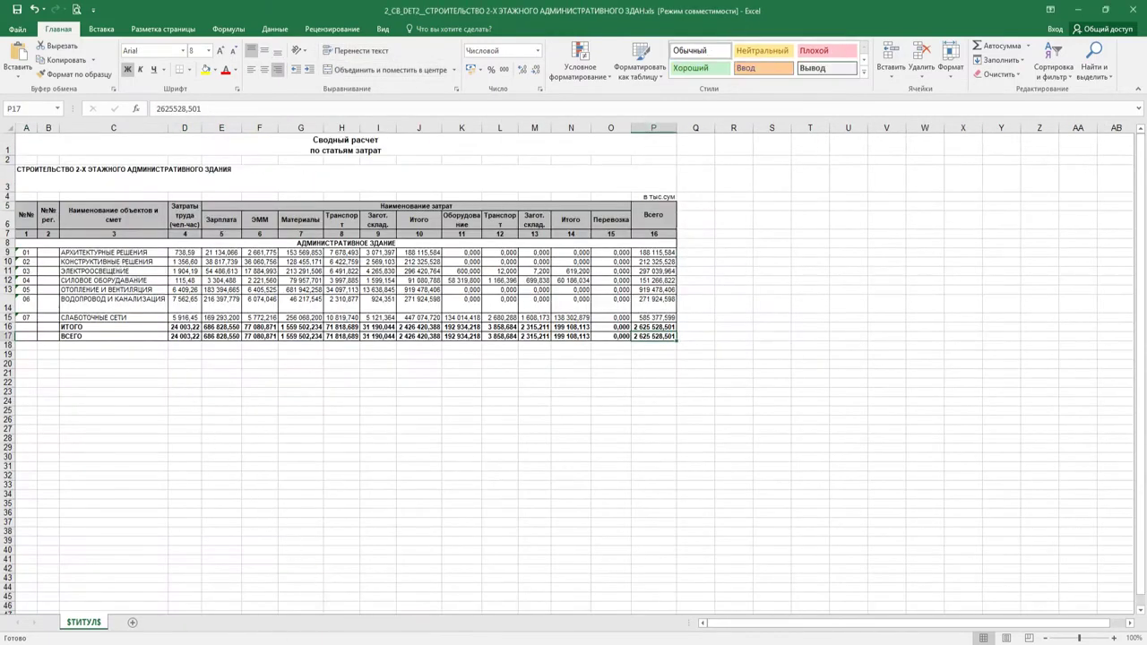
pyautogui.hotkey('alt', 'Tab')
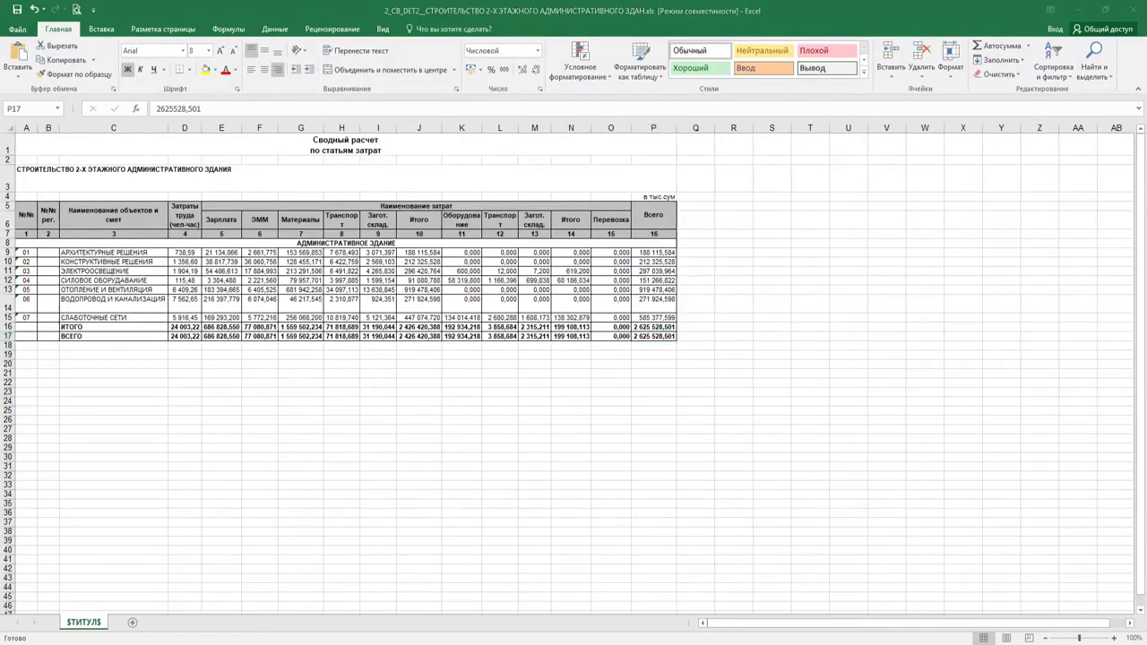
pyautogui.press('Down')
pyautogui.press('Down')
pyautogui.press('Down')
pyautogui.press('Down')
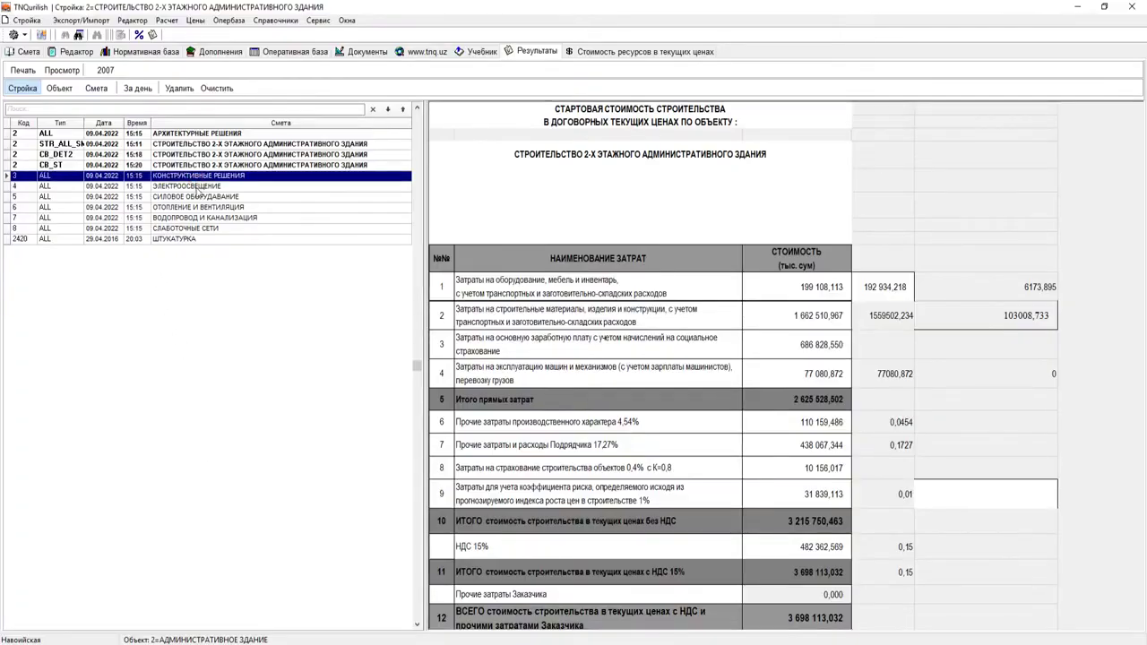
pyautogui.press('Up')
pyautogui.press('Up')
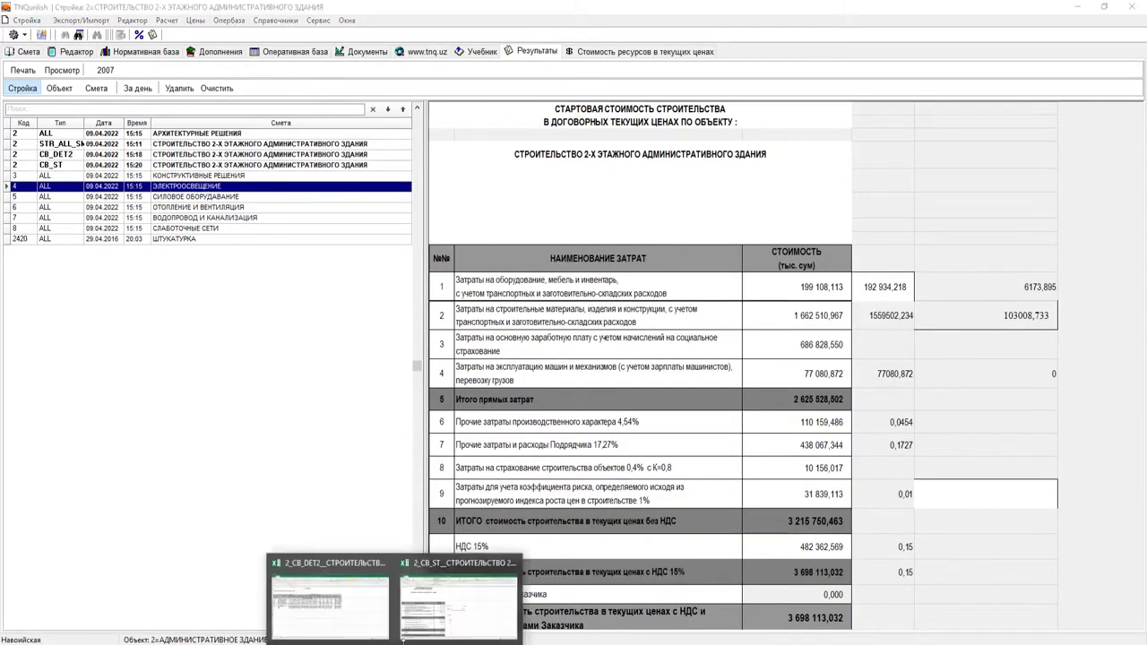
# Switch to Excel and compare the CB_DET2 itemized calculation with the CB_ST starting cost sheet down to its ВСЕГО line
pyautogui.click(450, 613)
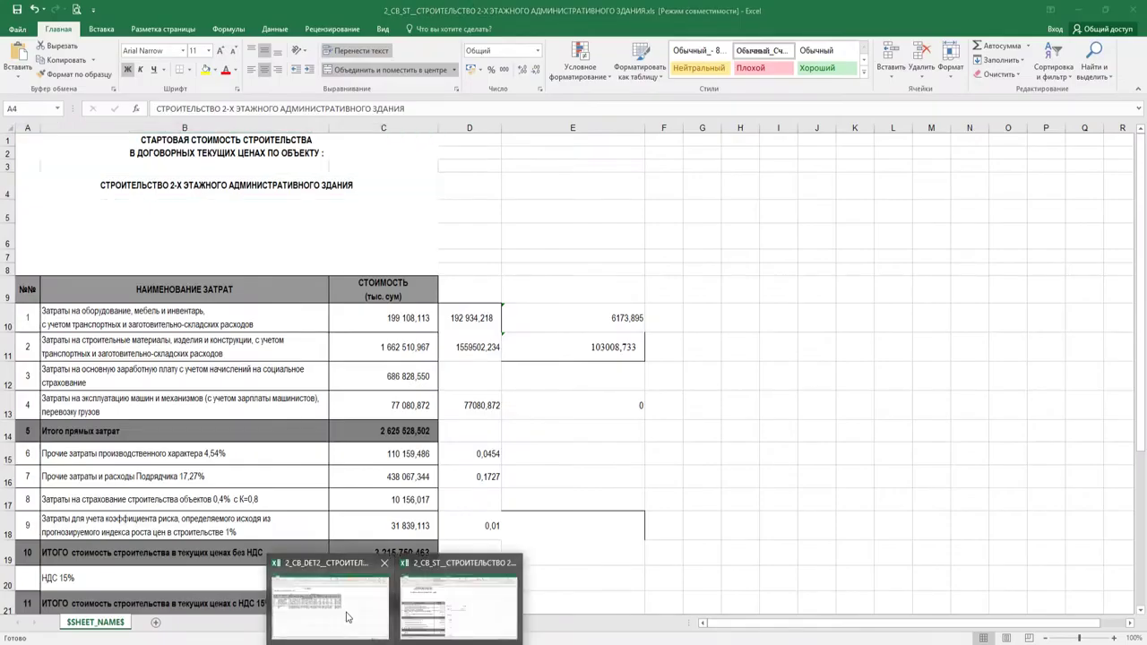
pyautogui.click(430, 582)
pyautogui.click(488, 502)
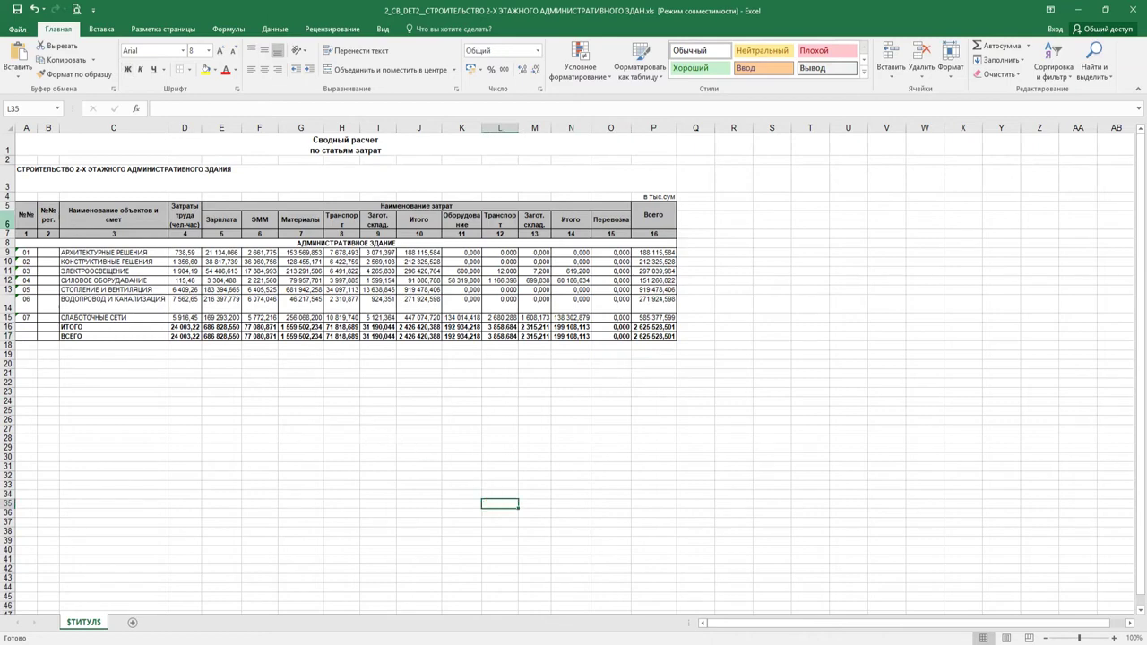
pyautogui.hotkey('alt', 'Tab')
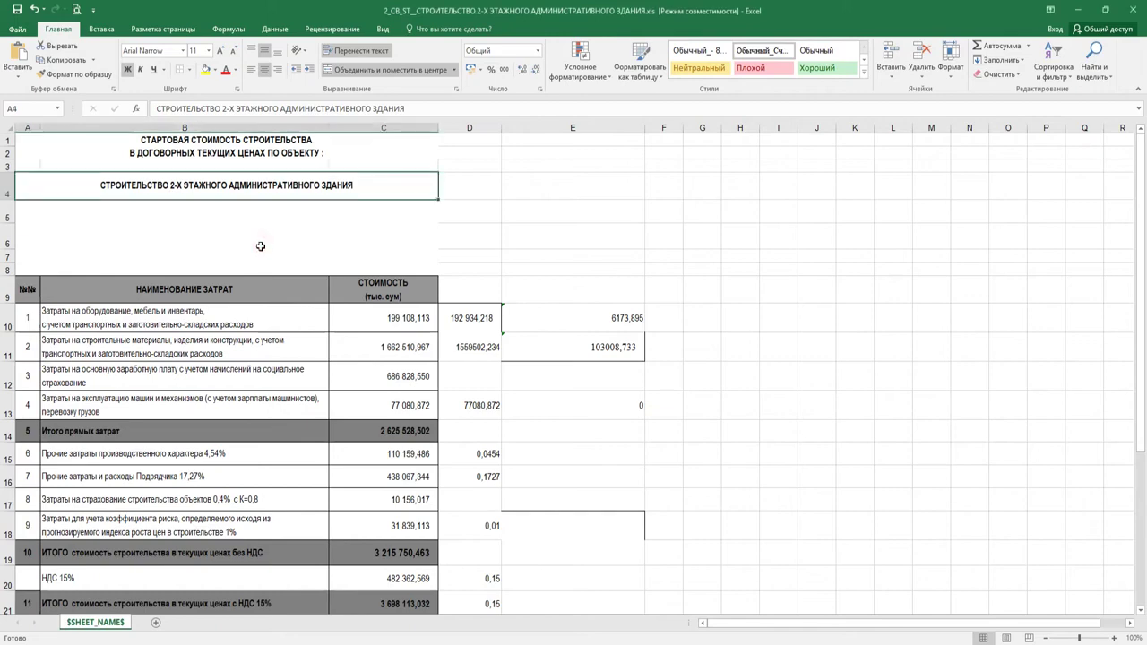
pyautogui.scroll(-2, 260, 246)
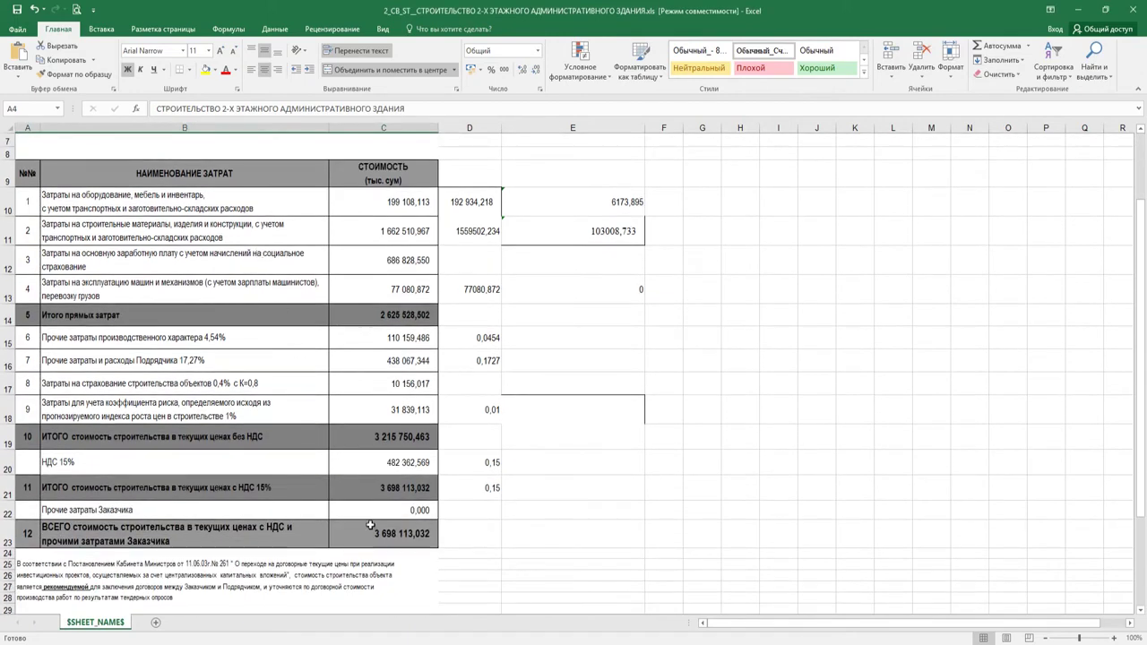
pyautogui.click(342, 614)
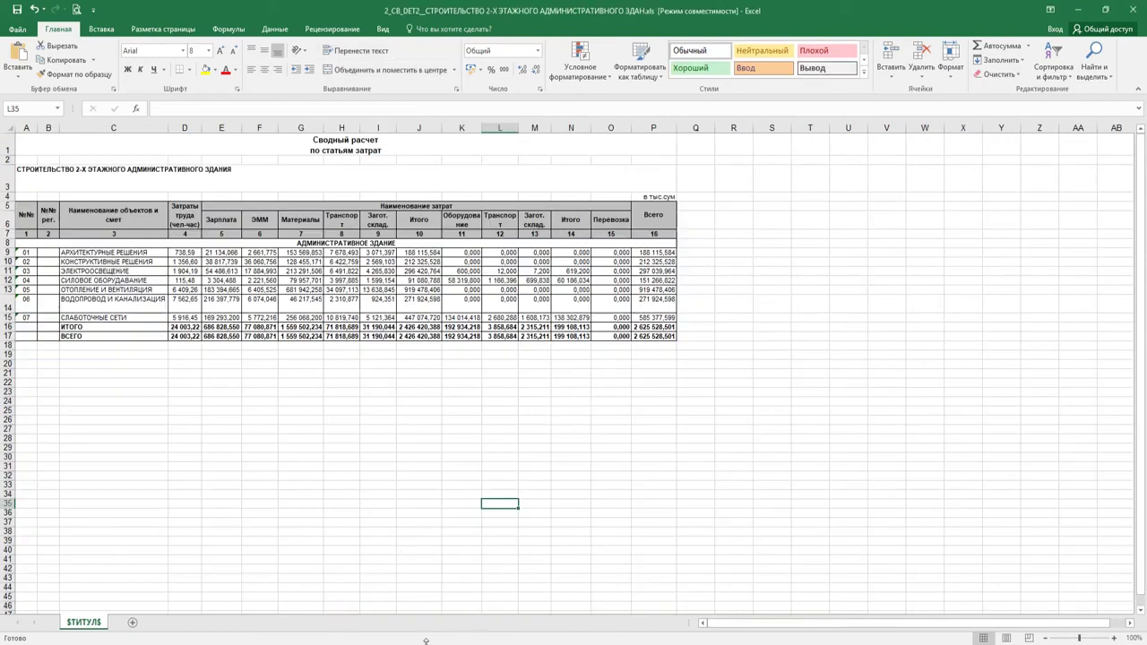
# Switch to TNQurilish and return to the Смета view listing the construction projects, objects and estimates
pyautogui.moveTo(426, 642)
pyautogui.hotkey('alt', 'Tab')
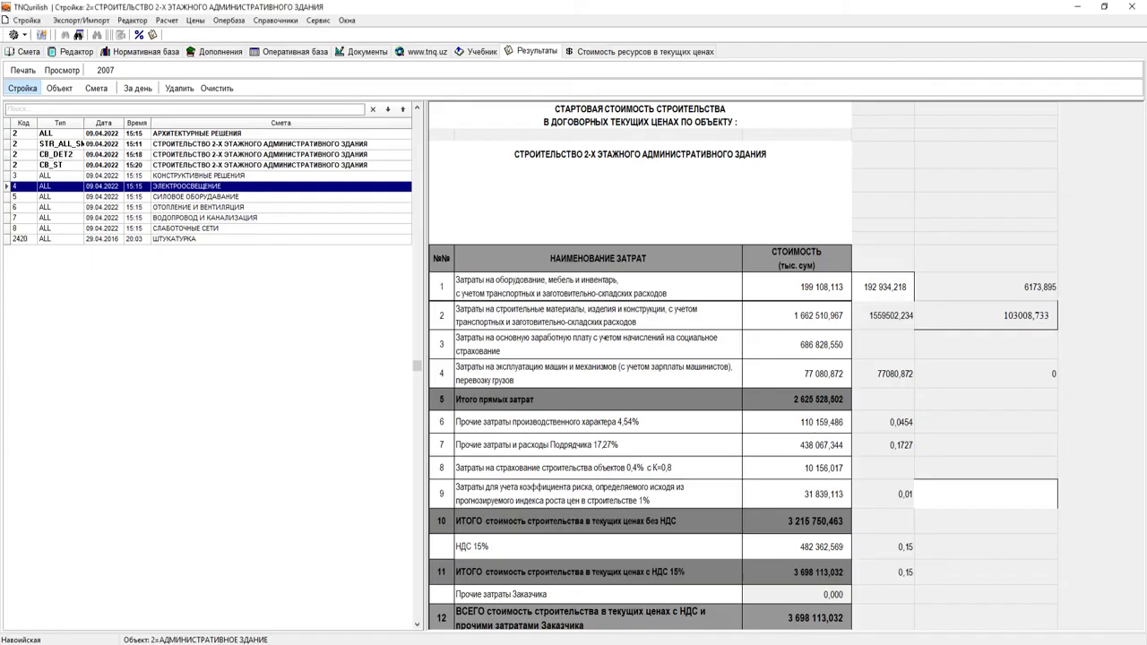
pyautogui.click(66, 55)
pyautogui.click(29, 52)
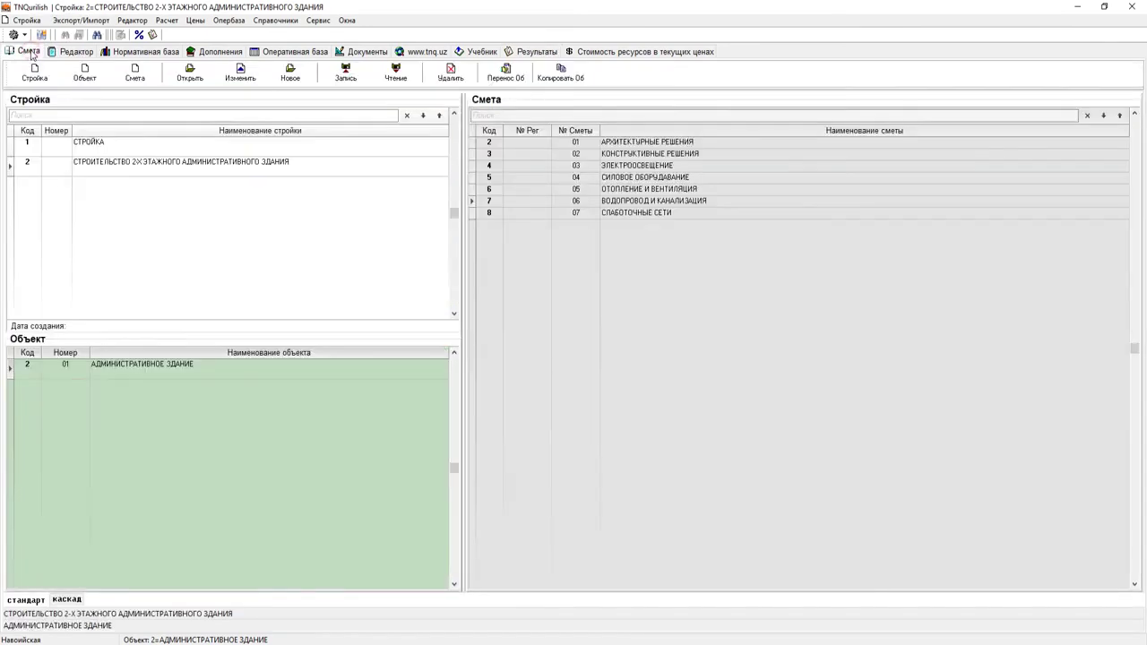